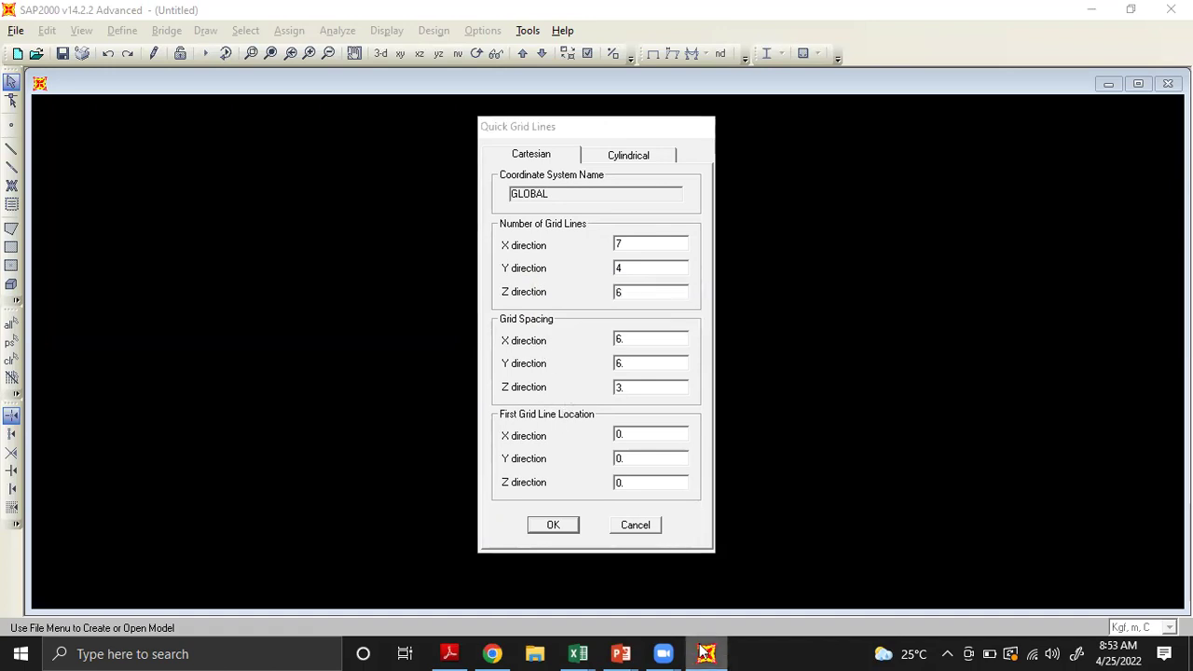
Check the bay widths on the building plan slide in PowerPoint and set the X grid spacing to 3 in SAP2000
mouse_move(659, 652)
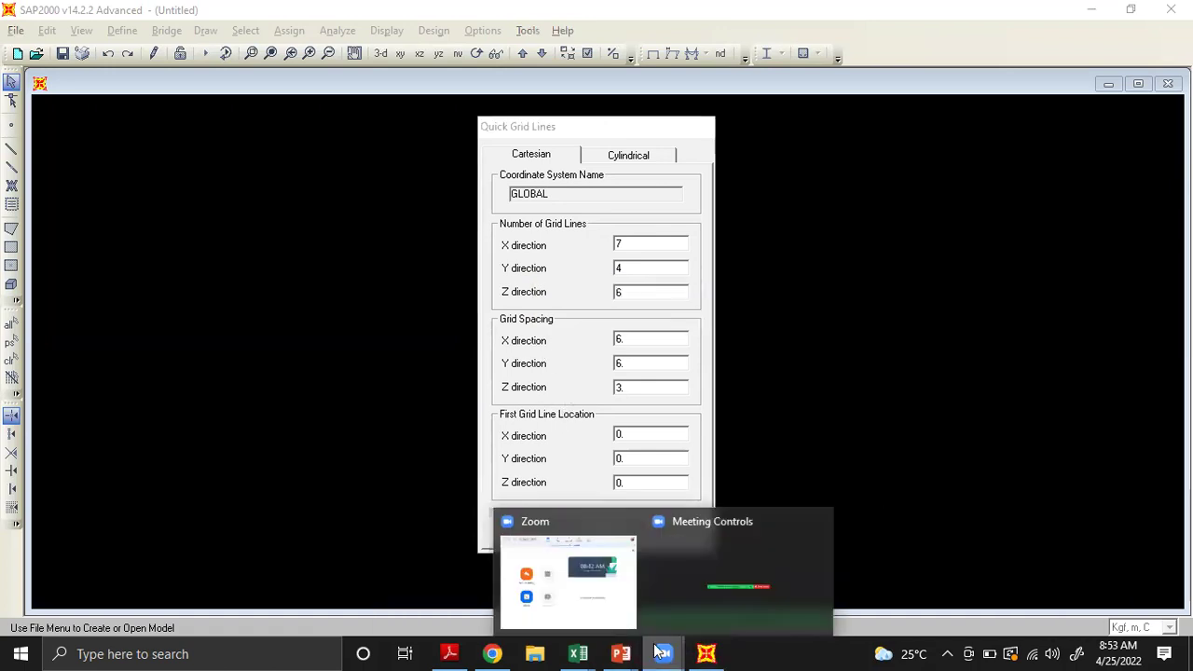
mouse_move(621, 654)
left_click(770, 589)
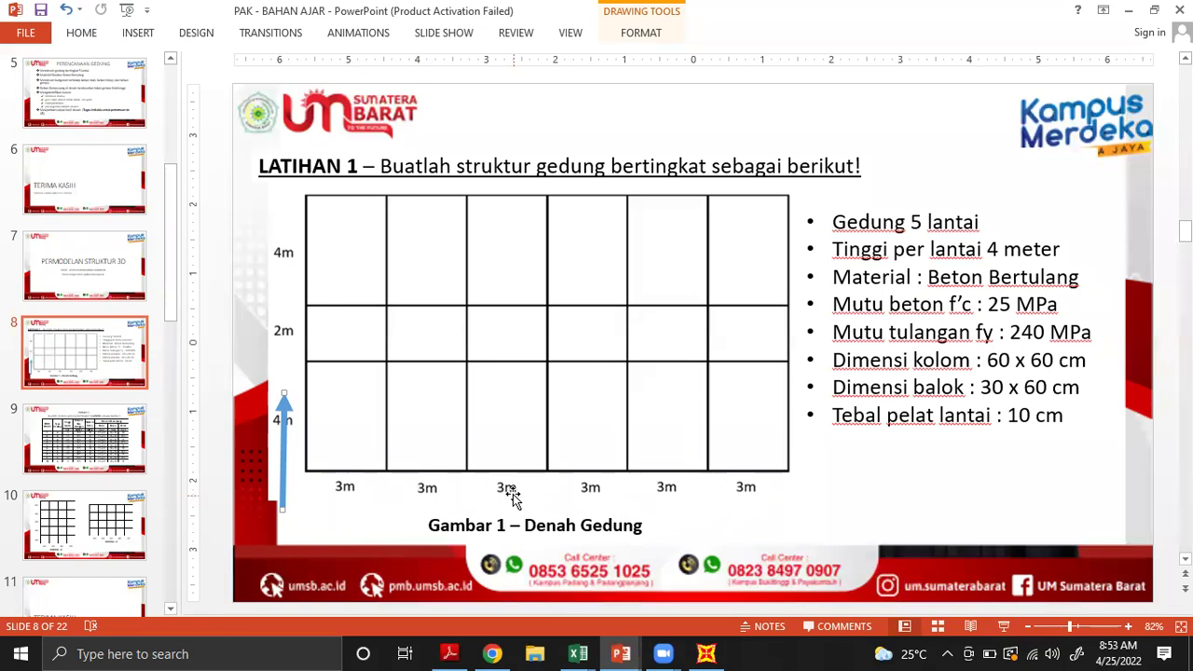
left_click(706, 653)
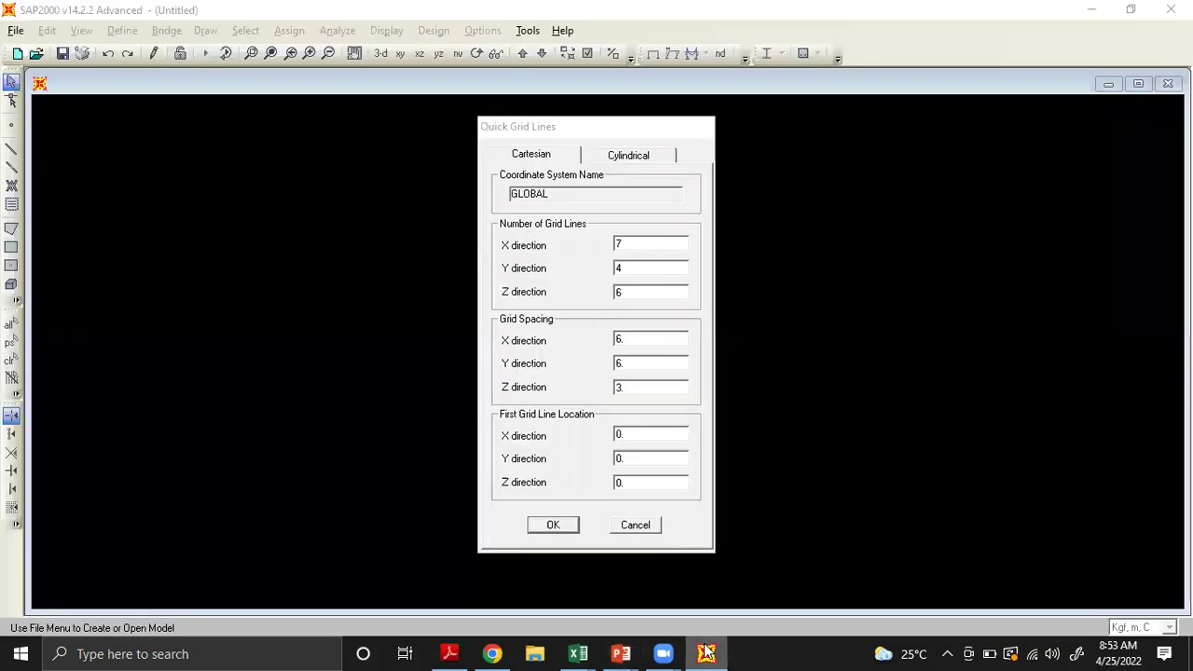
double_click(646, 337)
type("3")
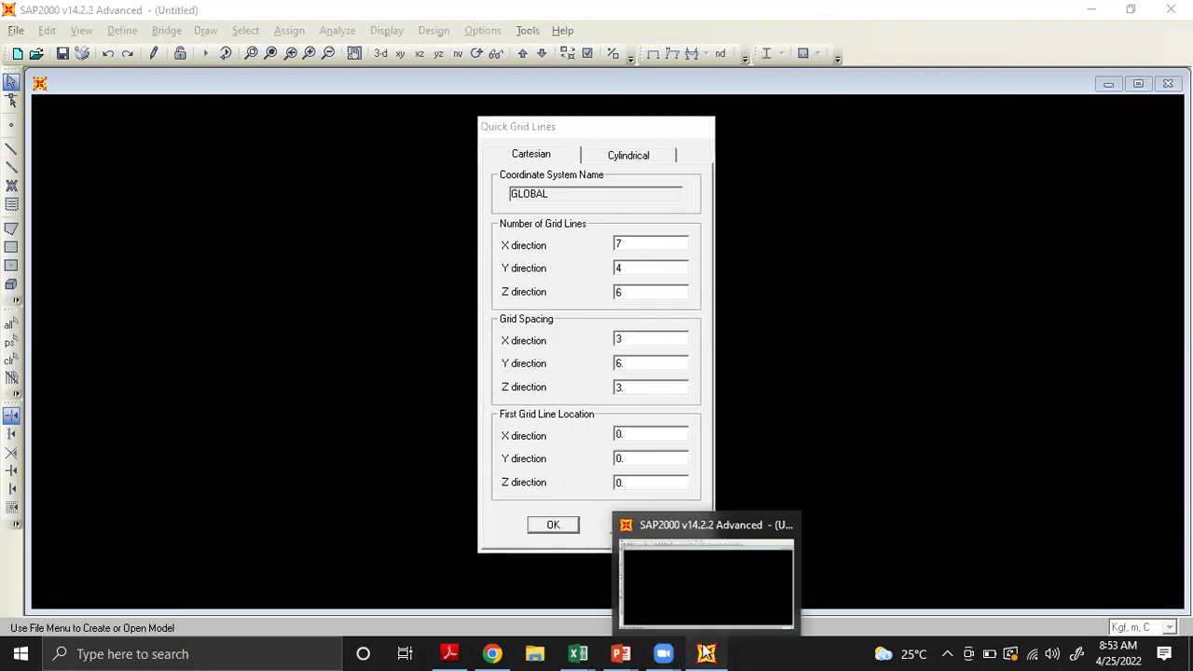
Consult the Y-direction dimensions on the PowerPoint plan and set the Y grid spacing to 4 in SAP2000
left_click(623, 652)
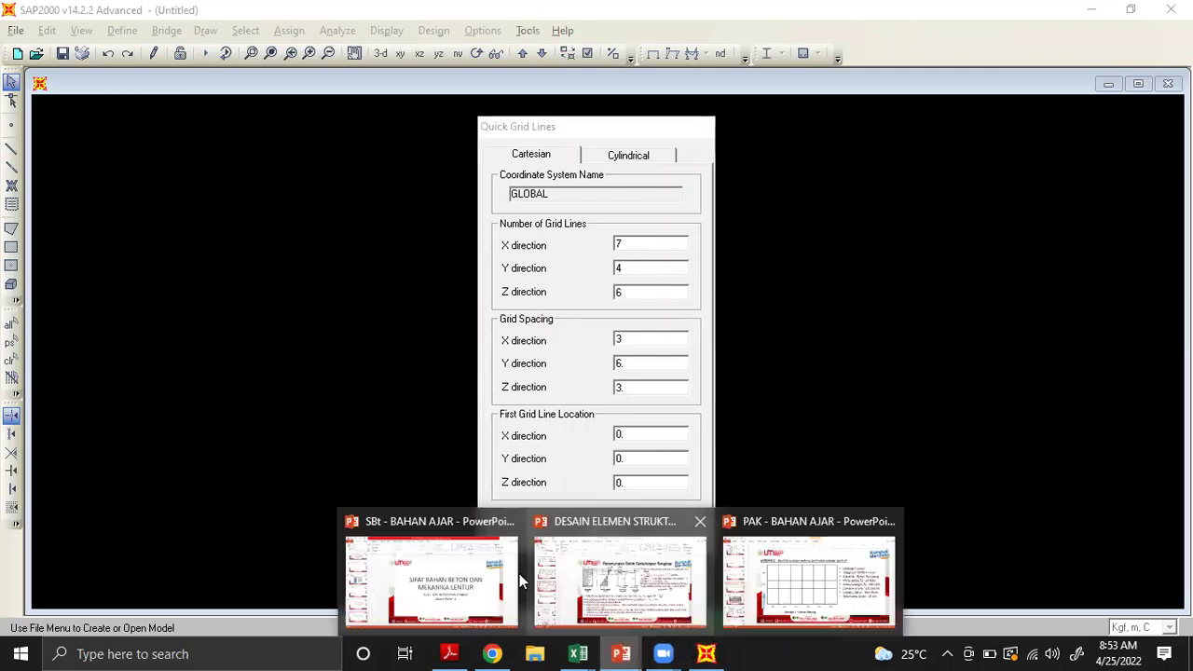
left_click(802, 573)
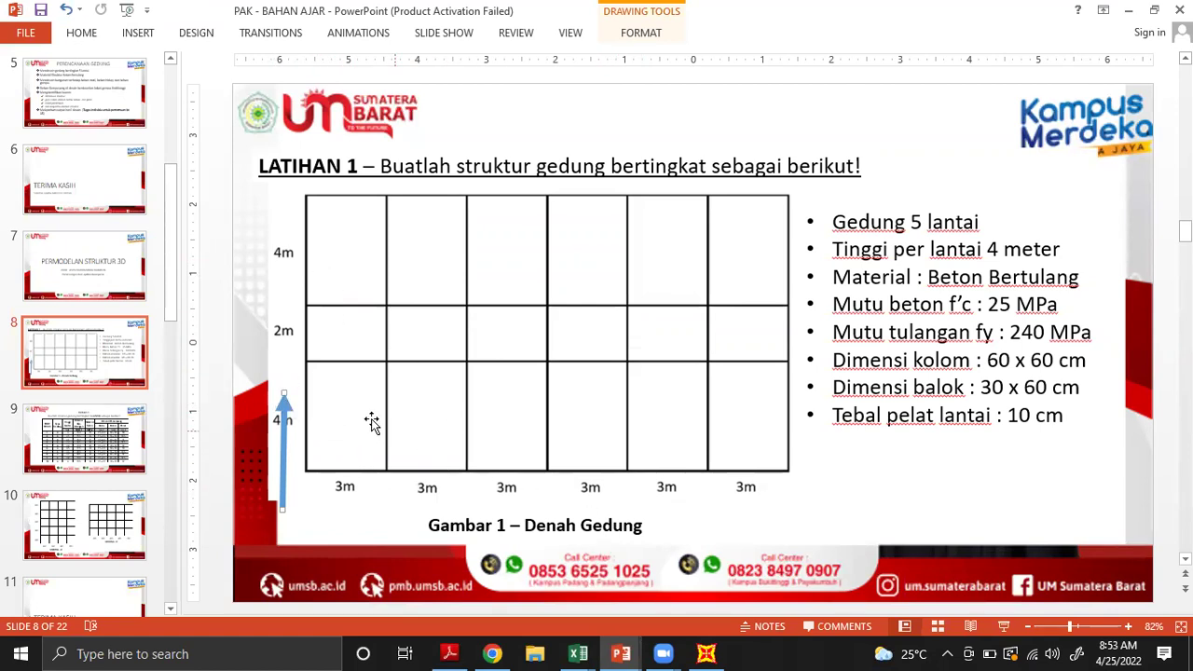
left_click(701, 654)
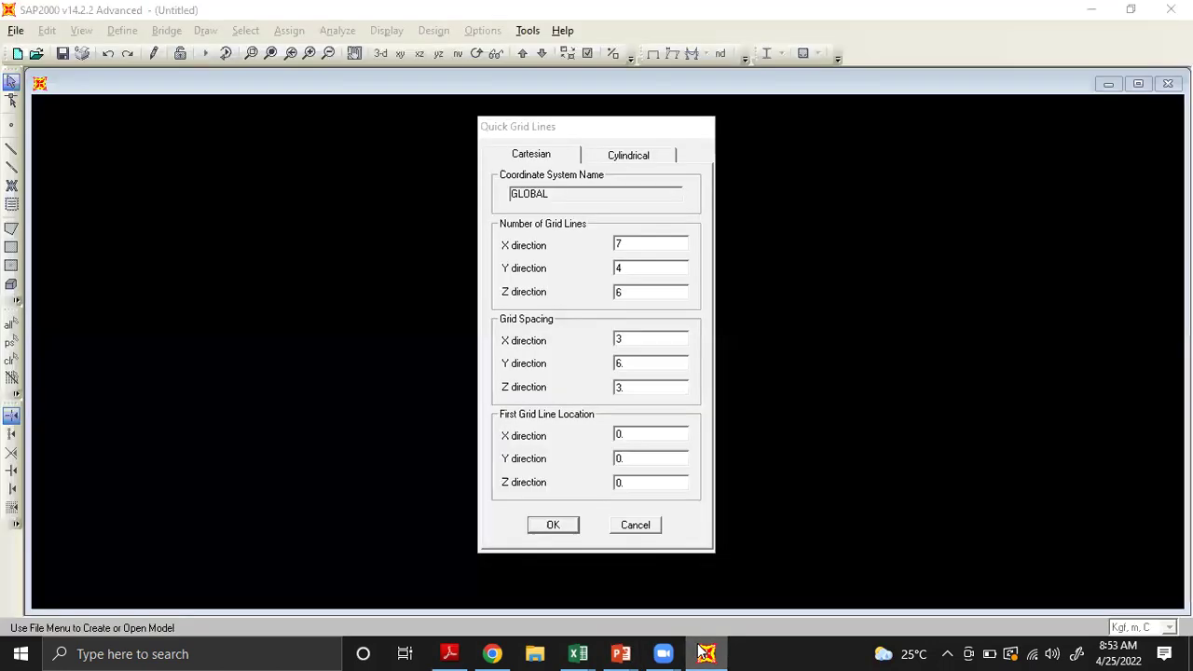
double_click(660, 357)
type("4")
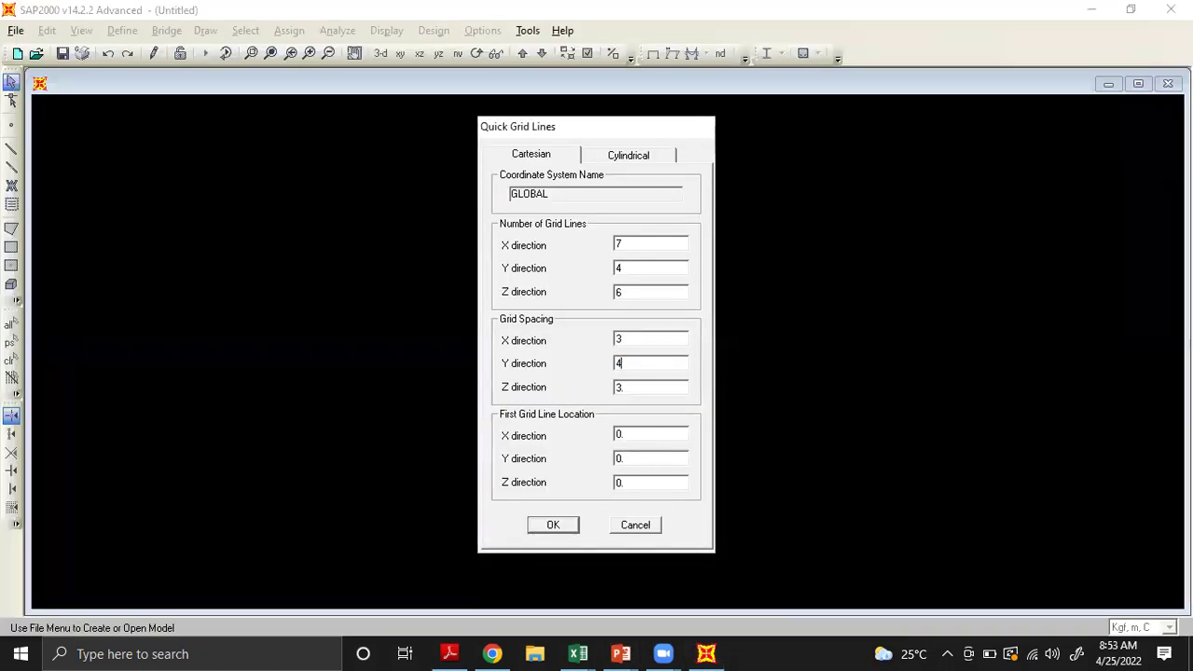
Look up the storey height on the PowerPoint slide and set the Z grid spacing to 4 in SAP2000
double_click(646, 387)
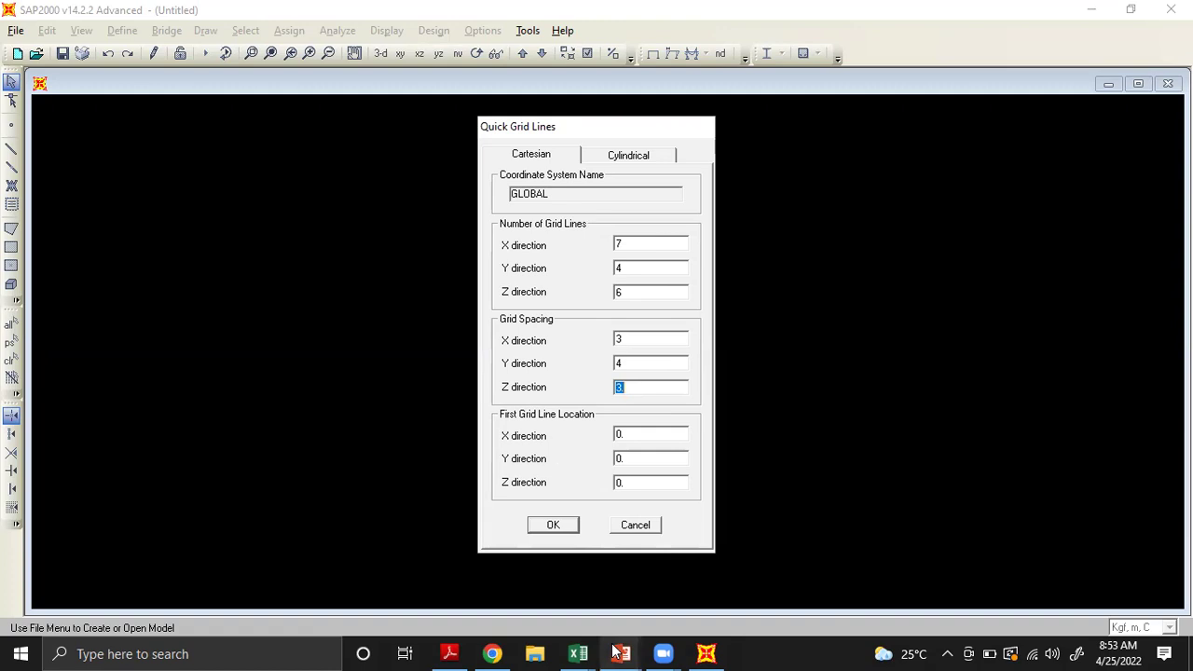
mouse_move(617, 653)
left_click(808, 568)
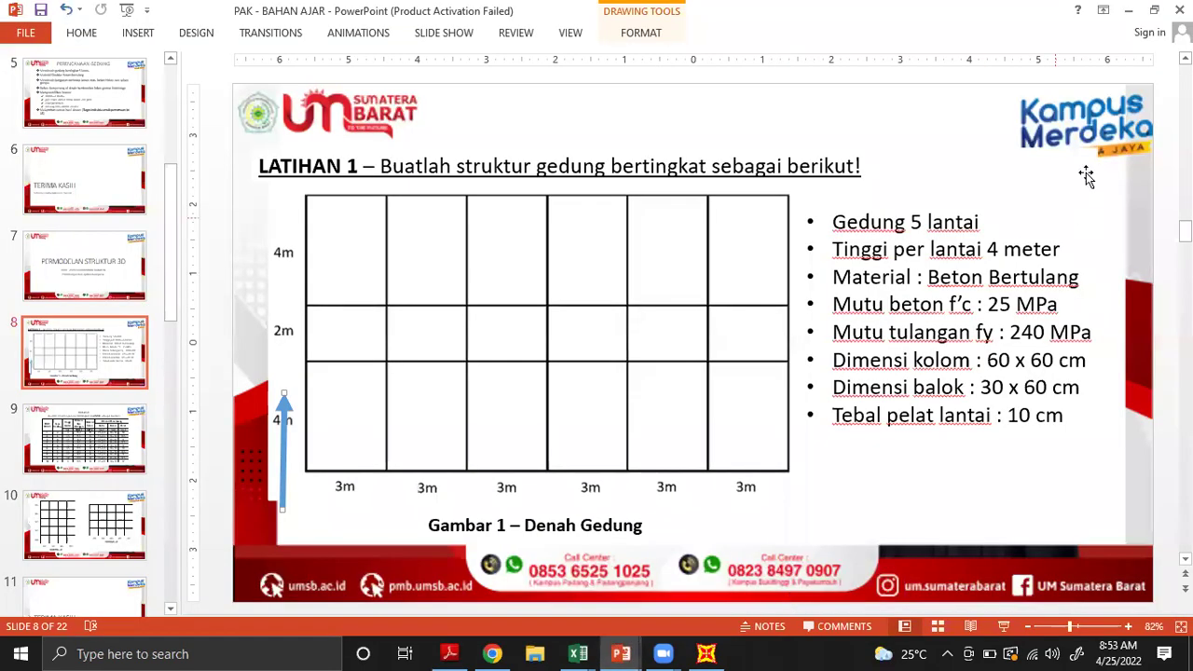
double_click(992, 249)
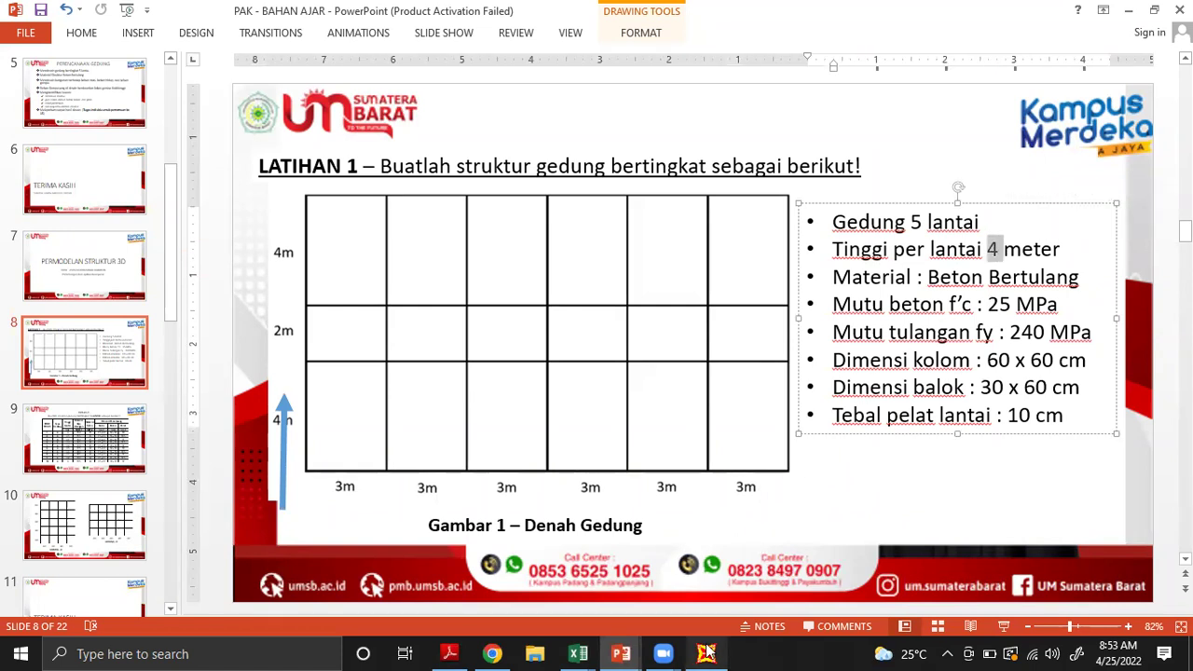
mouse_move(706, 652)
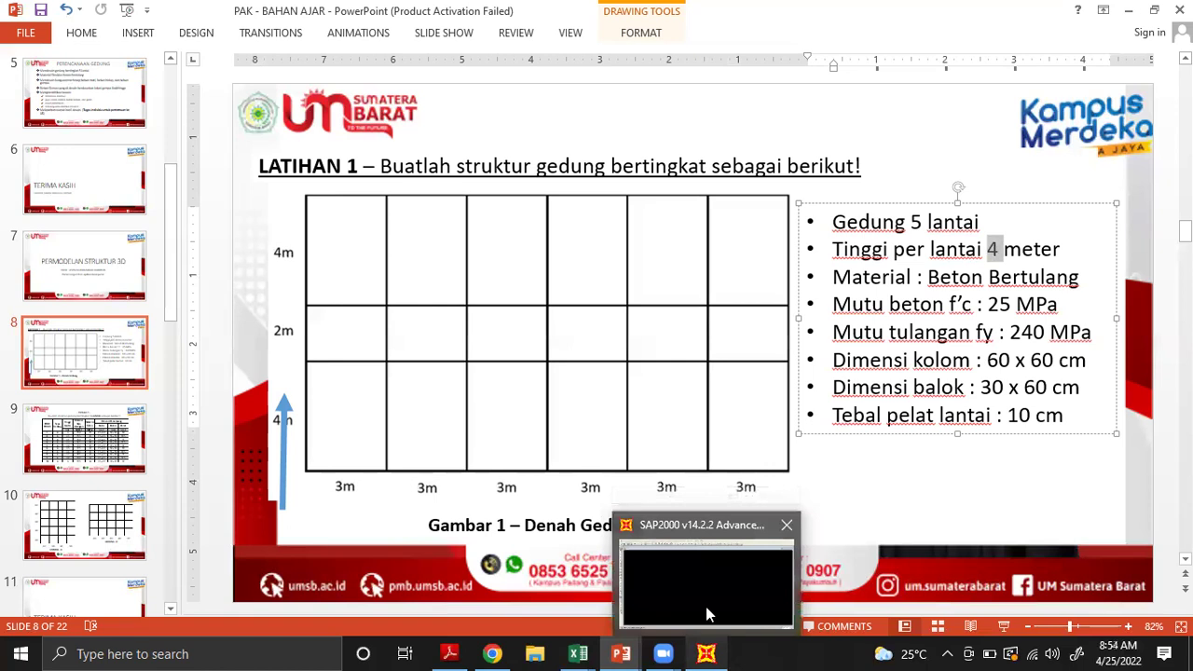
left_click(706, 606)
key("BackSpace")
type("54")
key("BackSpace")
key("BackSpace")
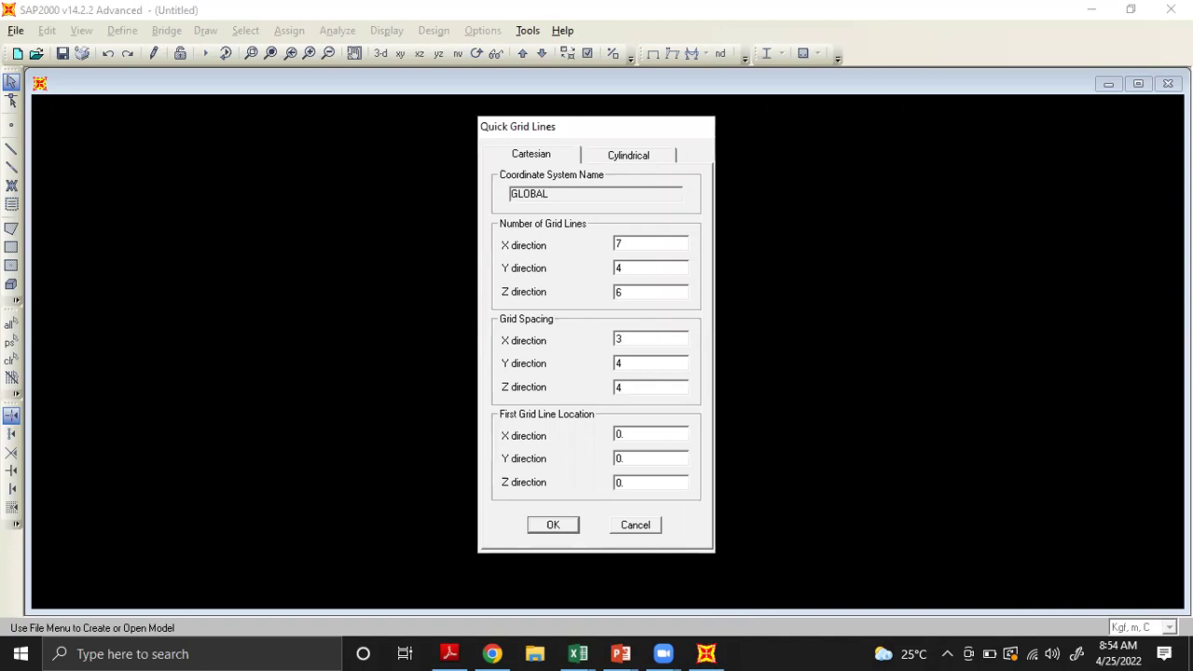
type("4")
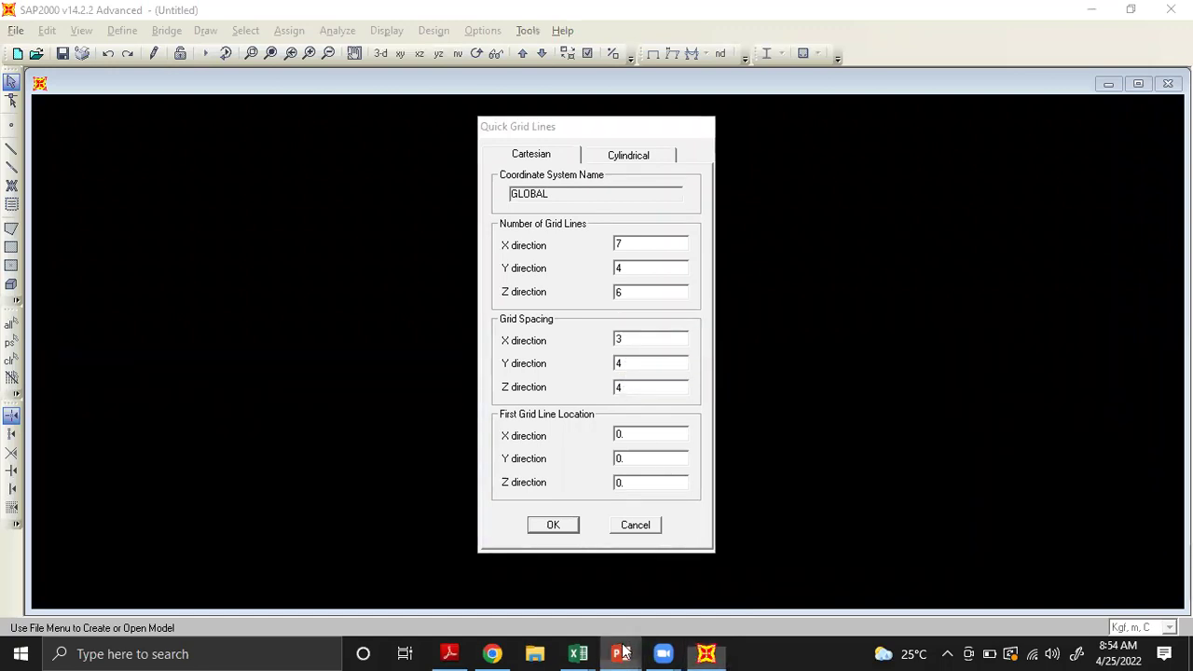
Compare the spacings with the building plan in PowerPoint and generate the Cartesian grid in SAP2000
mouse_move(623, 653)
left_click(769, 601)
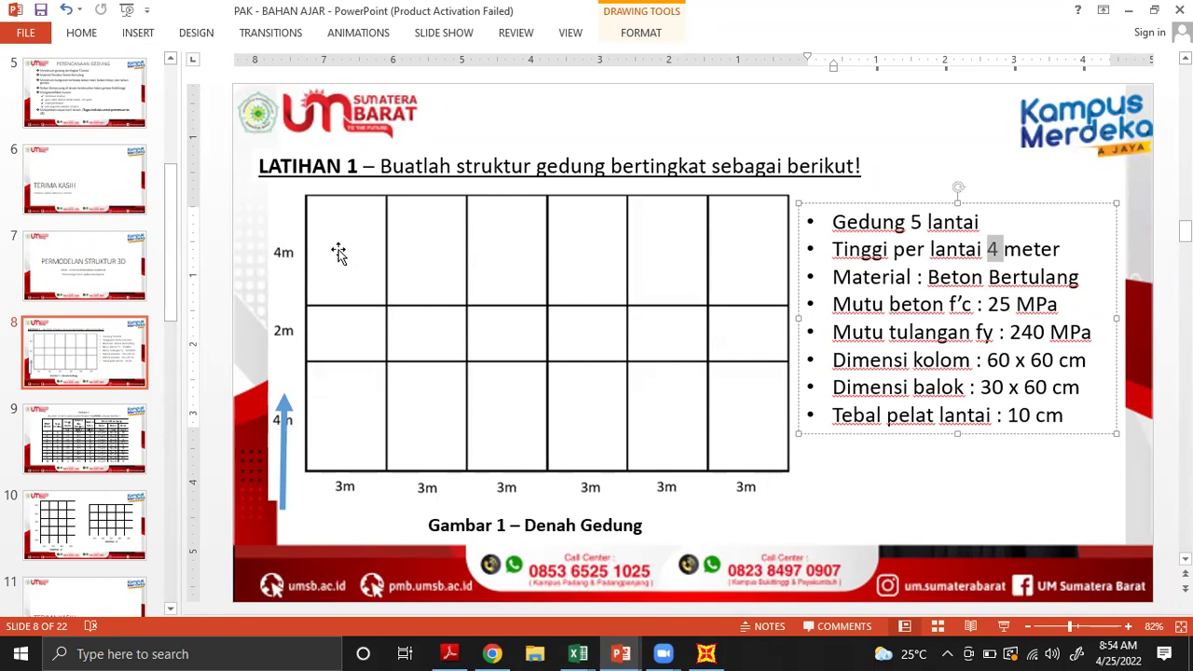
left_click(706, 653)
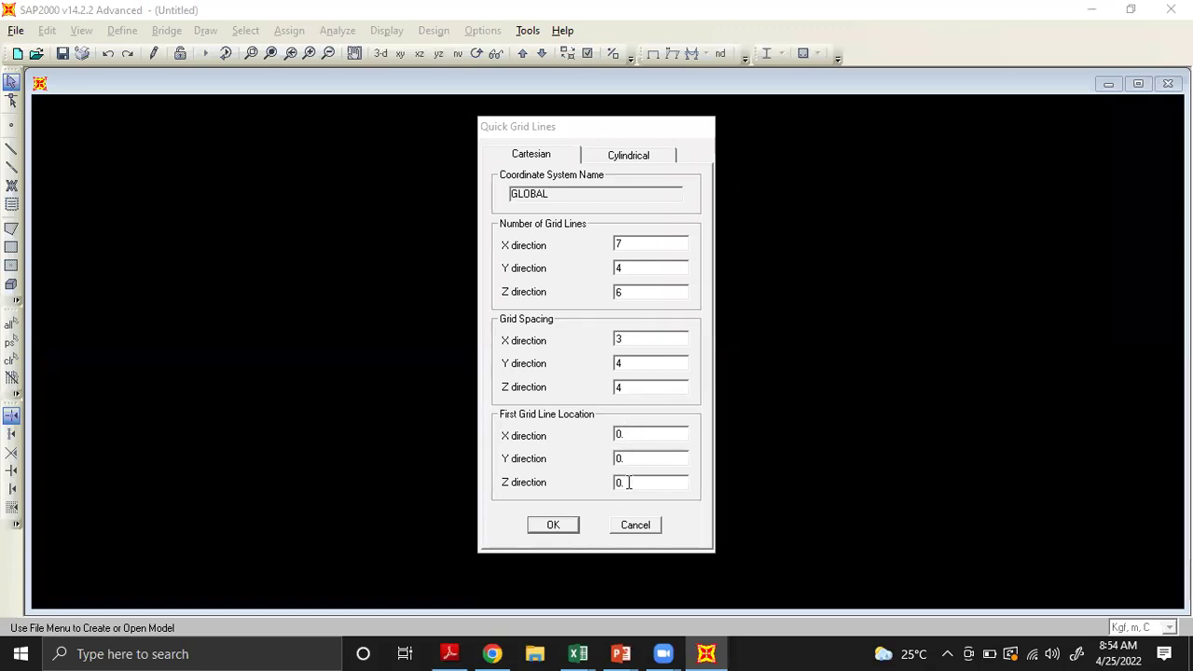
left_click(564, 528)
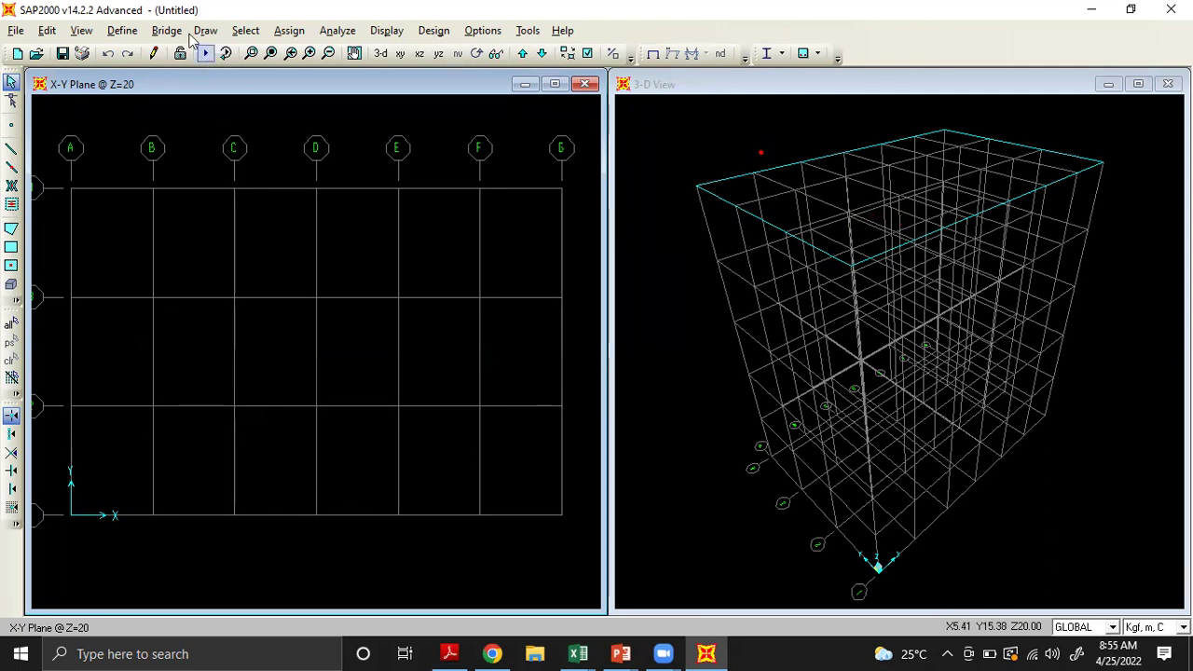
Review the X, Y and Z grid data of the GLOBAL coordinate system and close its definition
left_click(132, 33)
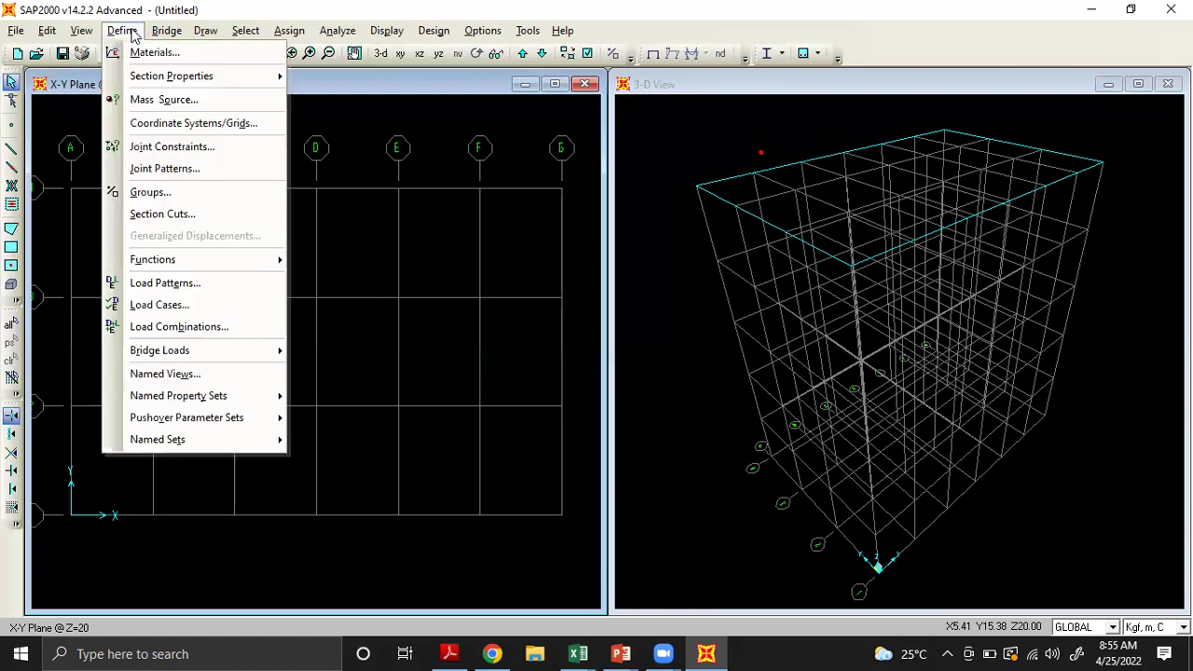
left_click(145, 126)
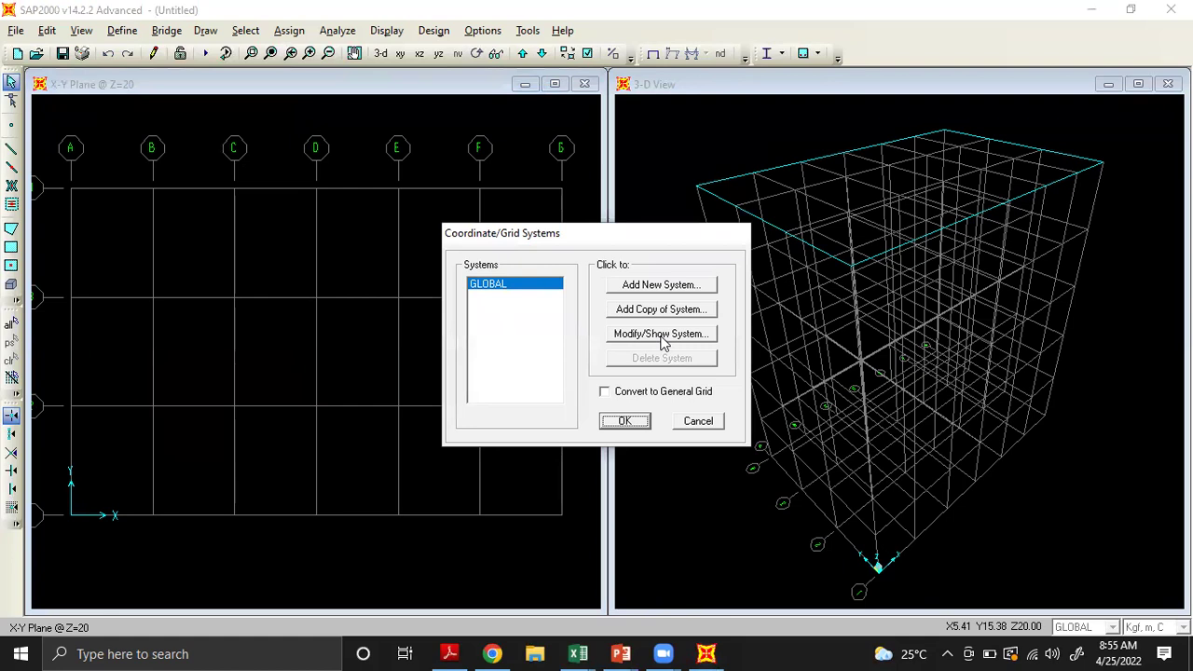
left_click(662, 338)
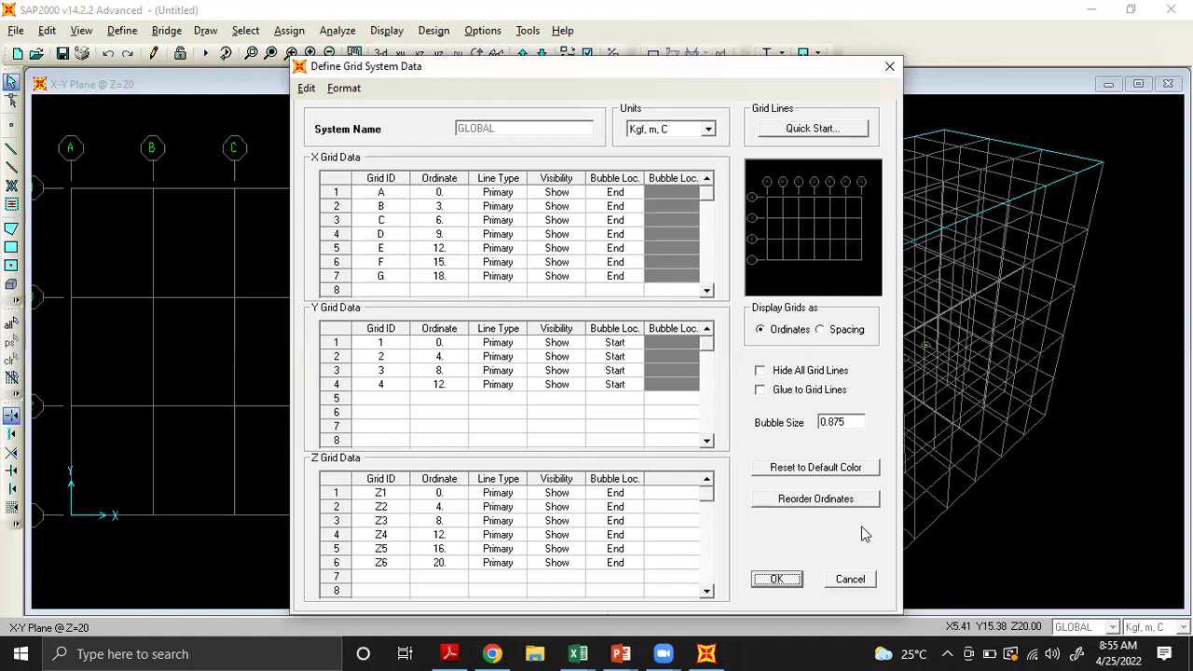
left_click(776, 579)
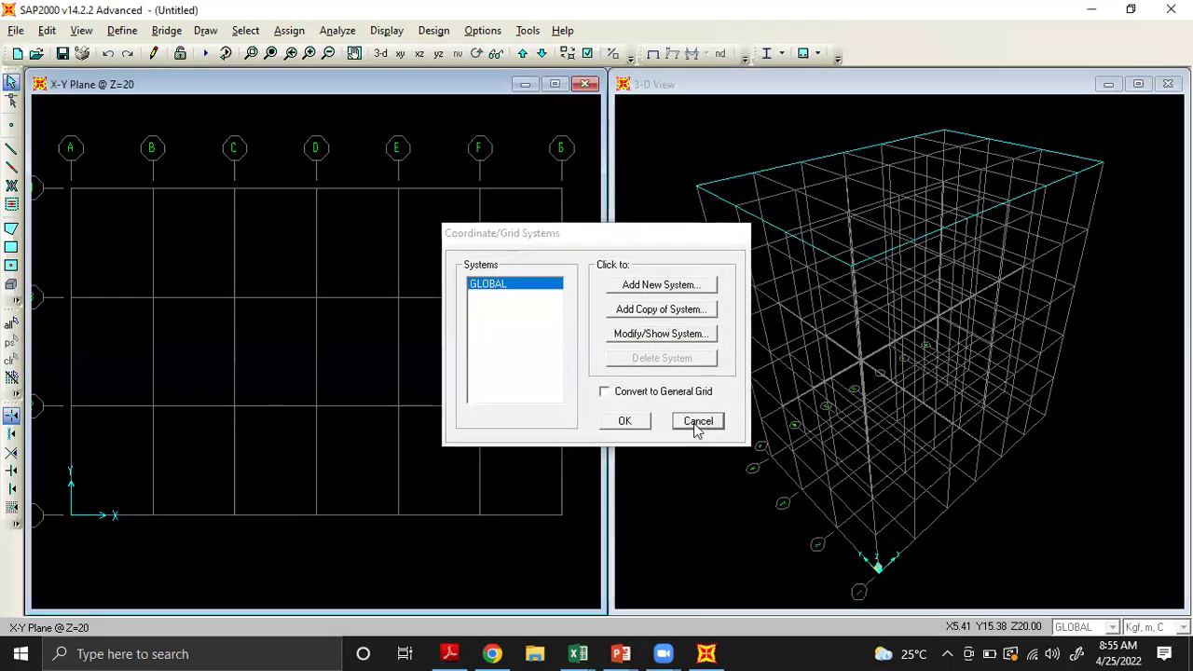
left_click(697, 425)
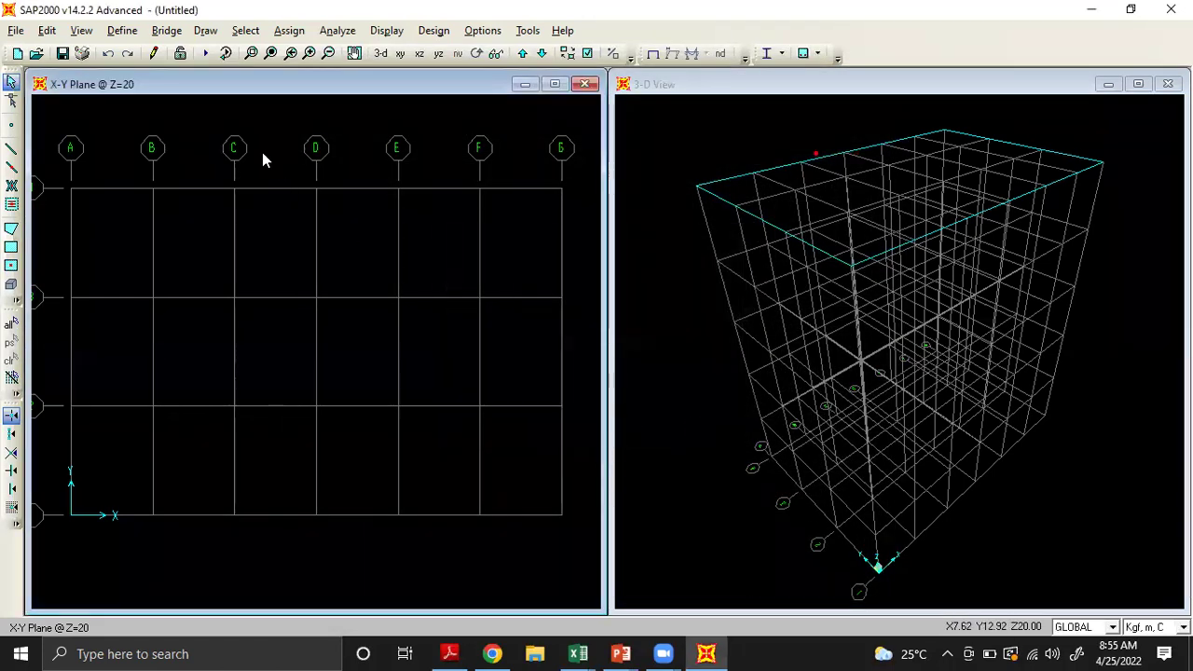
Open the GLOBAL grid system data for modification, display the grids as spacing, and move the dialog clear of the plan view
left_click(120, 34)
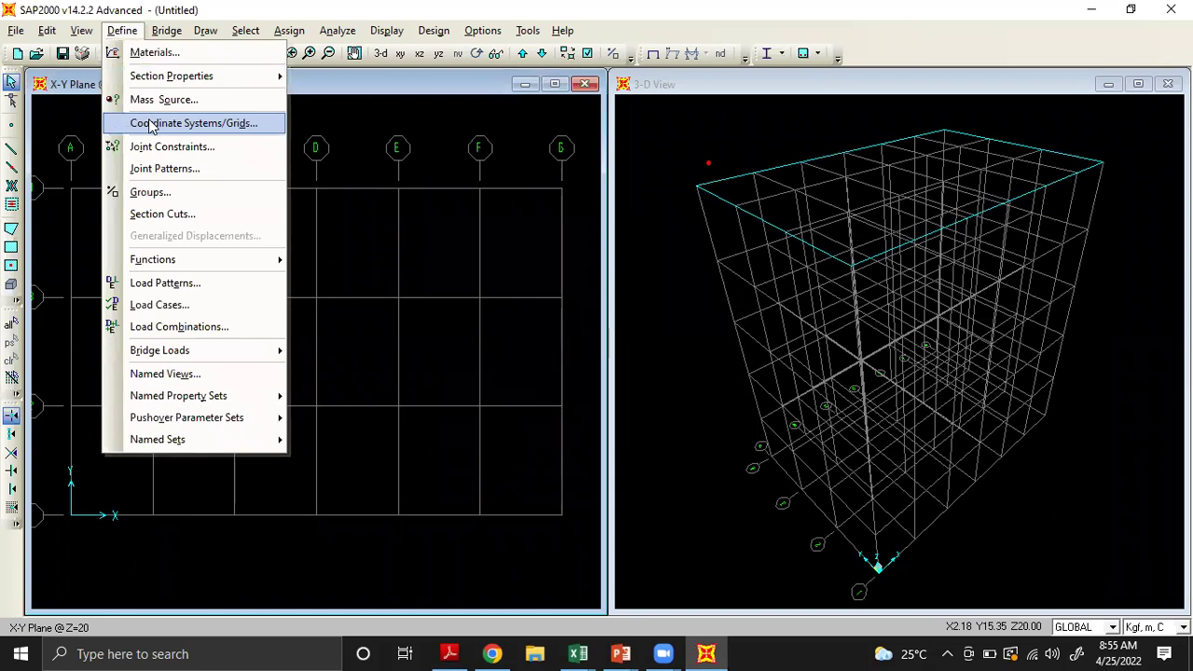
left_click(151, 125)
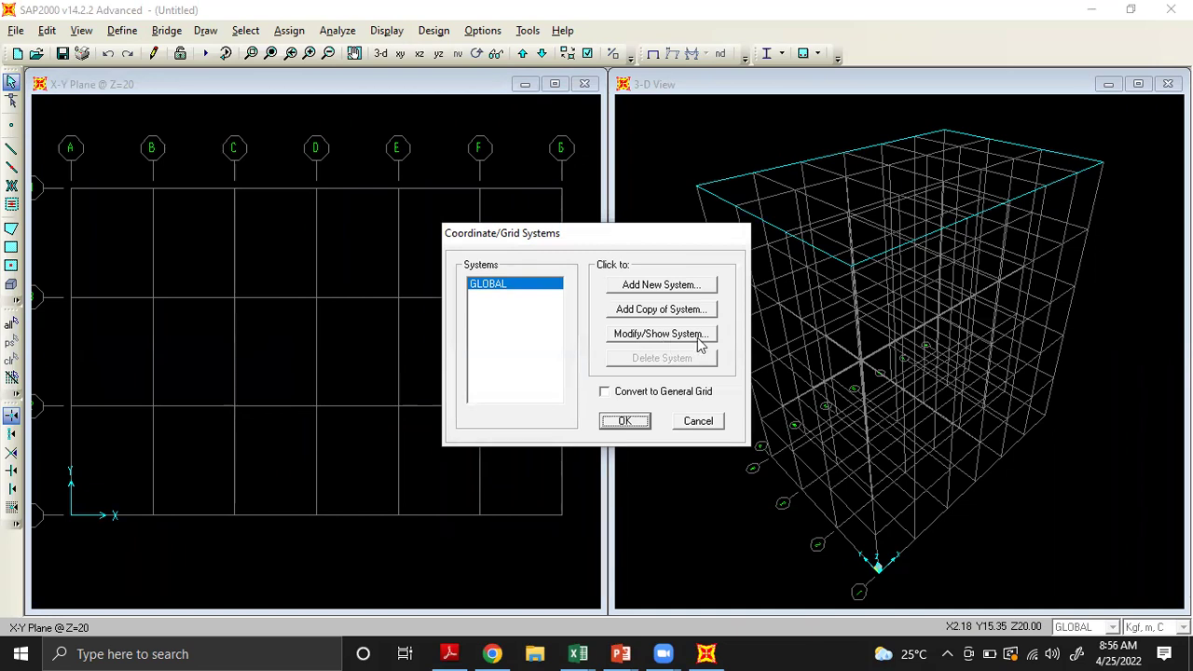
left_click(639, 338)
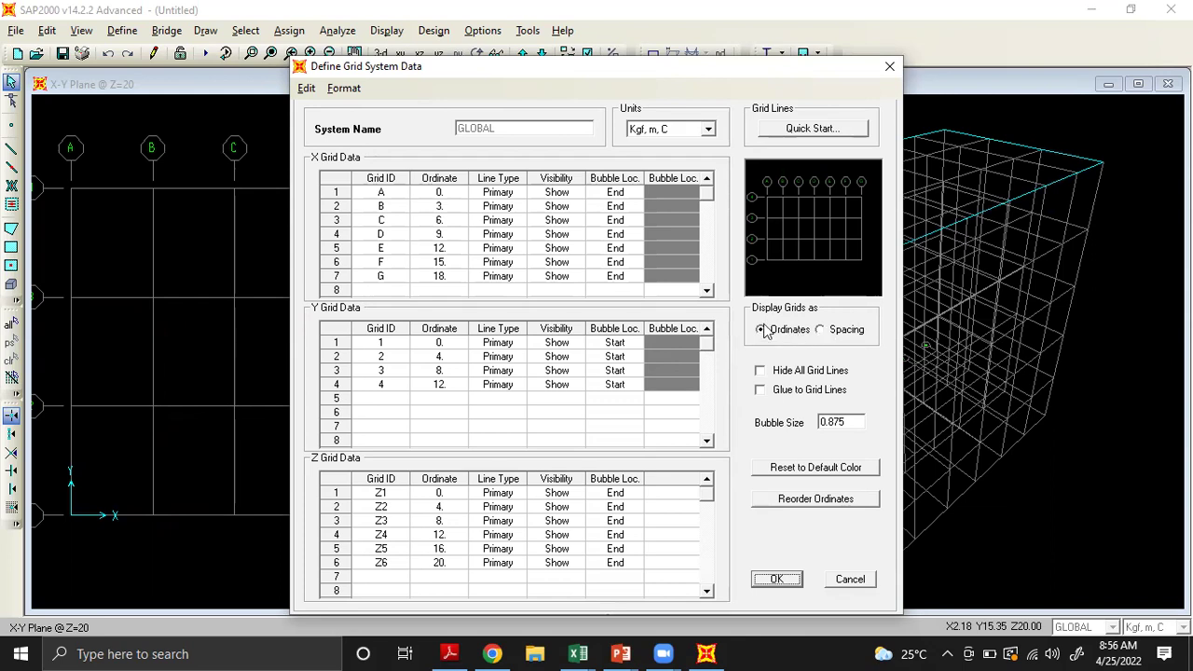
left_click(820, 330)
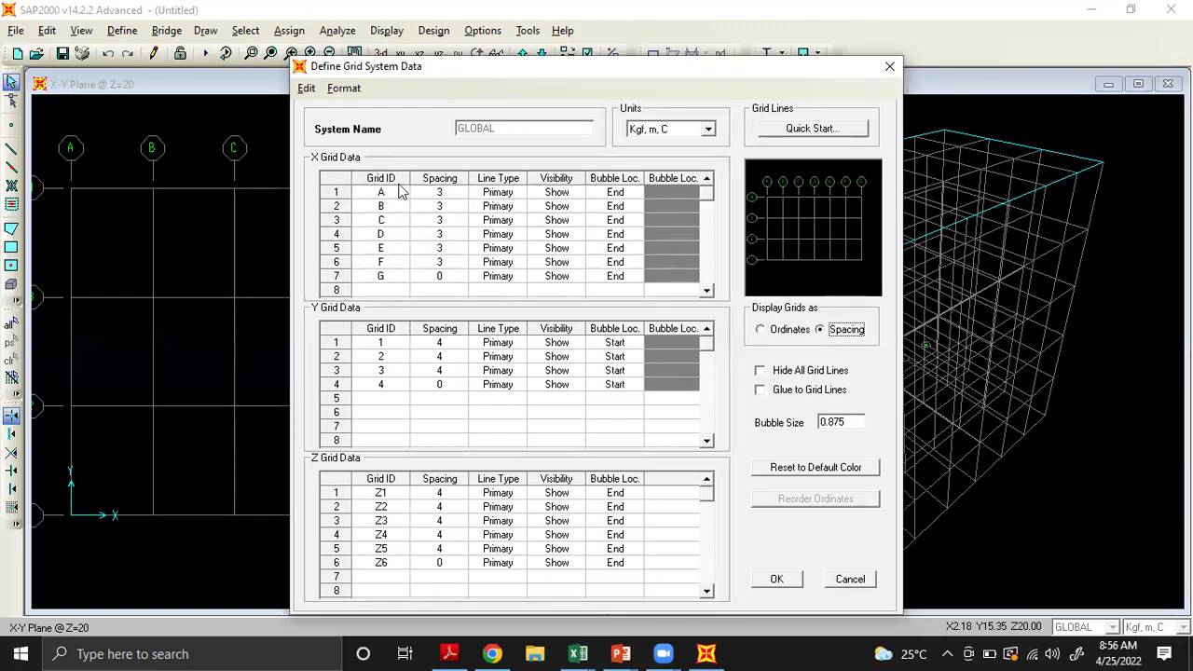
left_click_drag(535, 67, 850, 30)
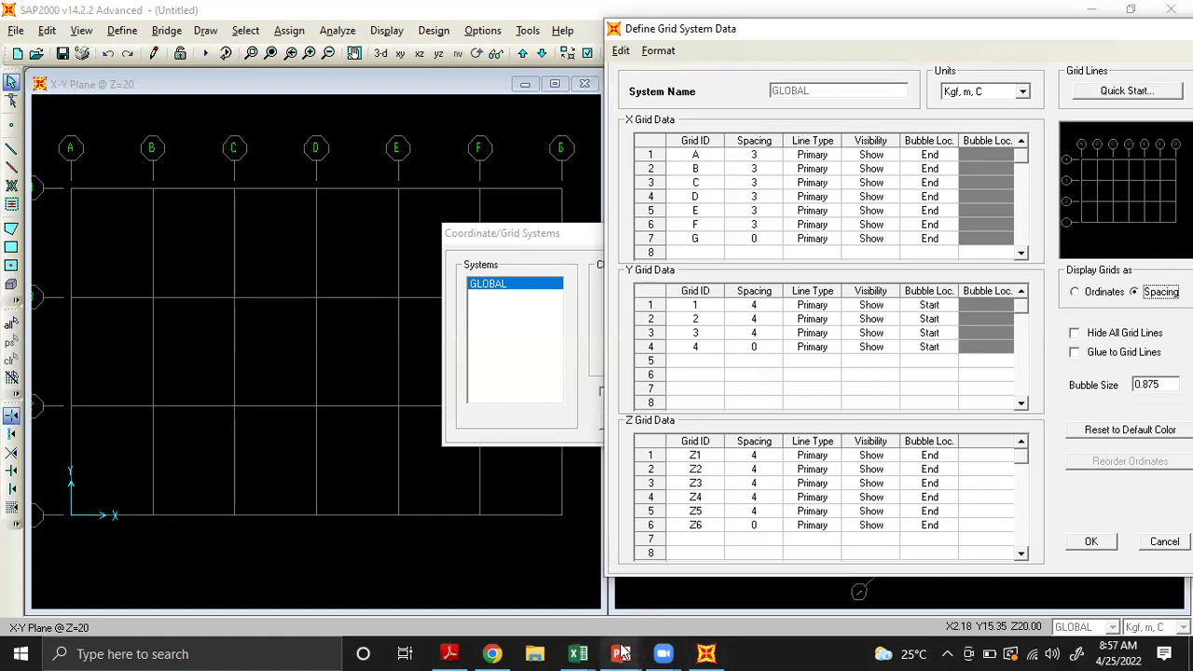
Check the middle bay on the PowerPoint plan, set the spacing of Y grid line 2 to 2, and apply the grid changes
mouse_move(621, 652)
left_click(761, 608)
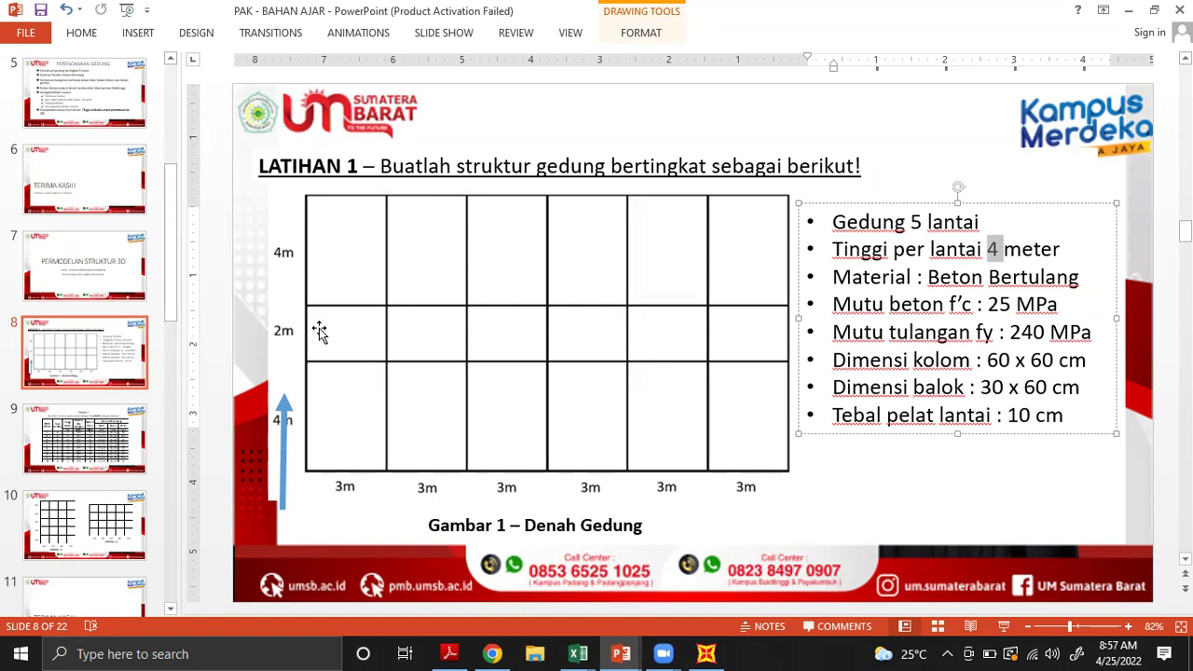
left_click(707, 654)
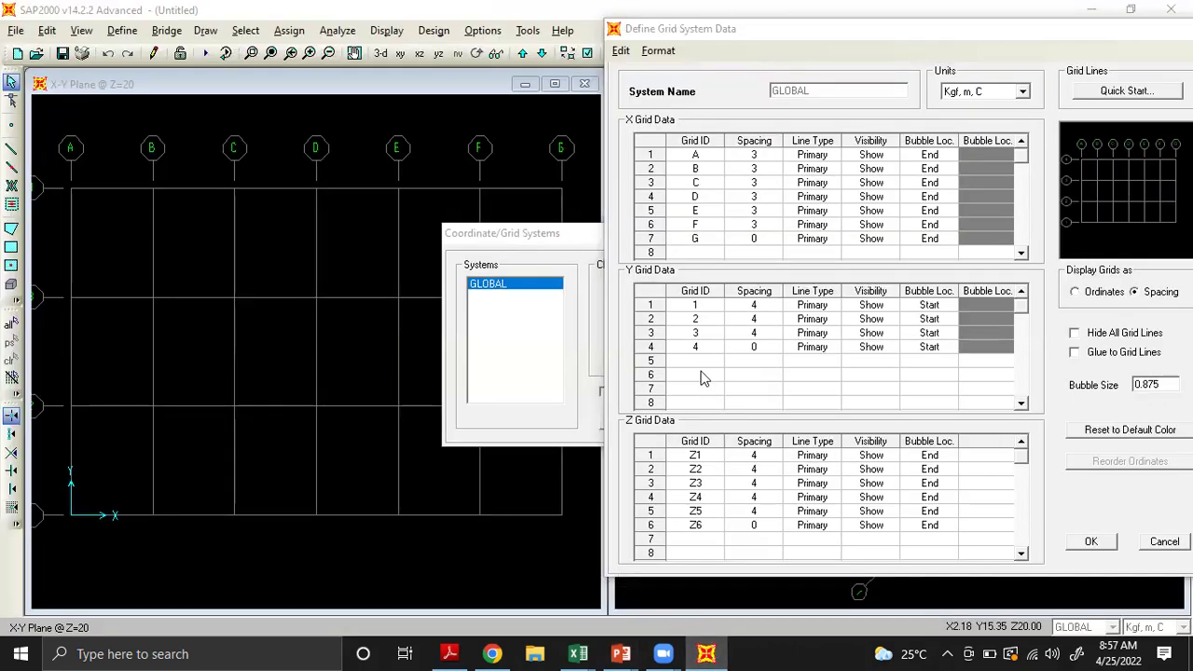
left_click(756, 322)
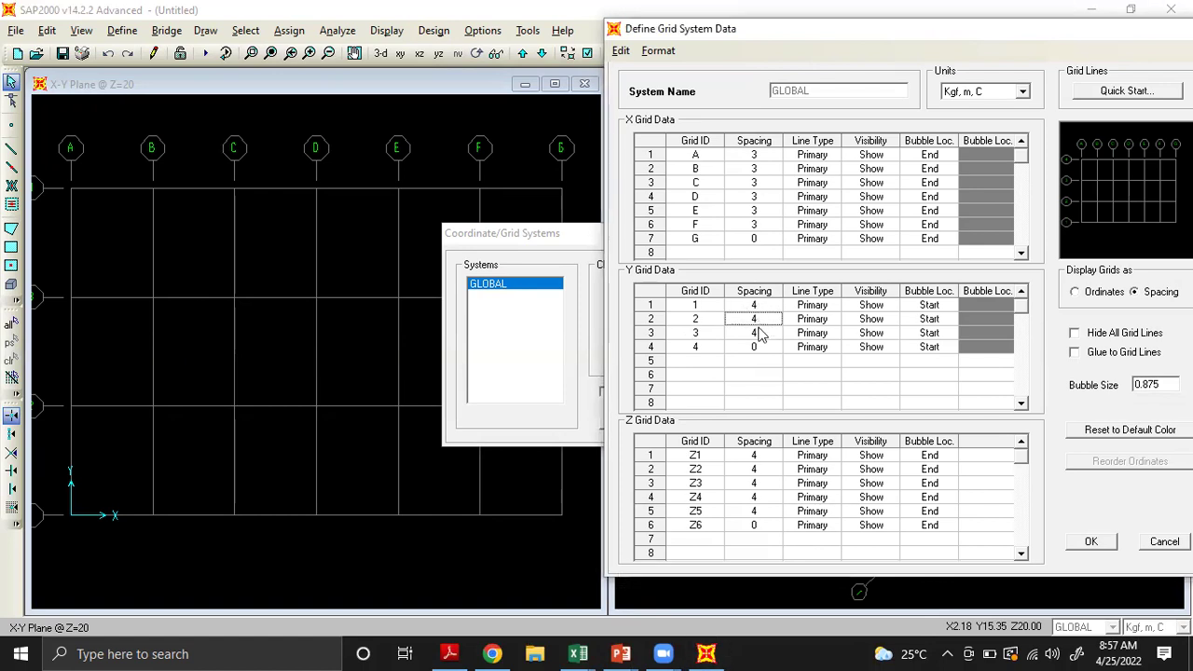
type("2")
left_click(763, 375)
left_click(764, 321)
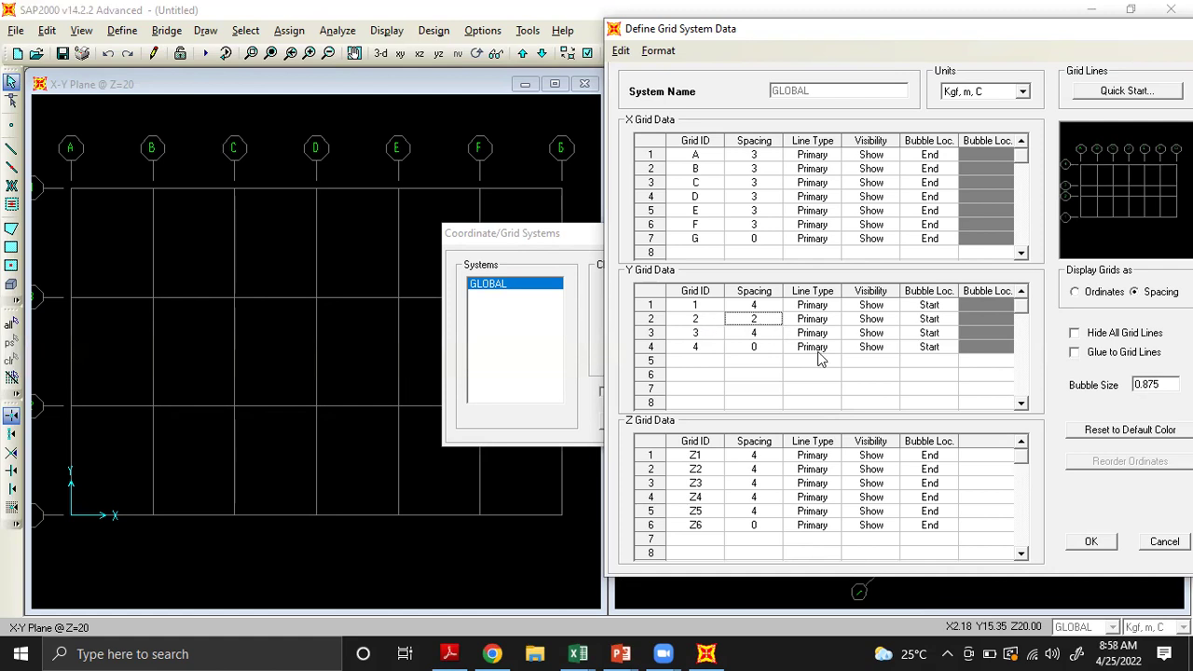
left_click(1090, 543)
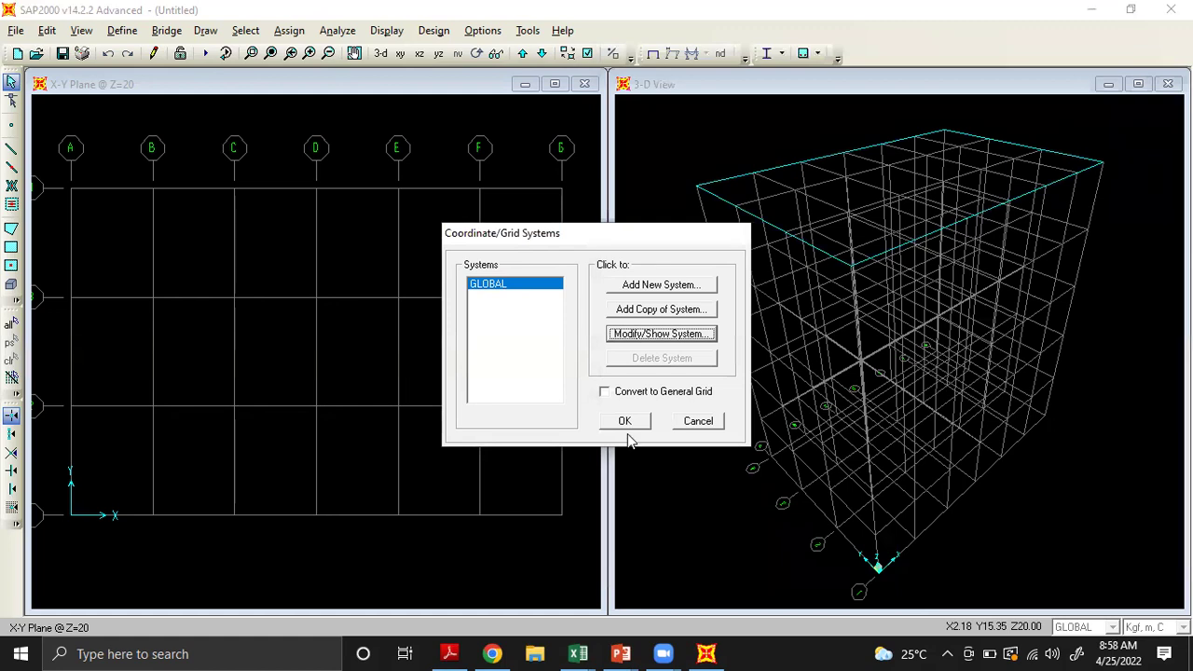
left_click(625, 421)
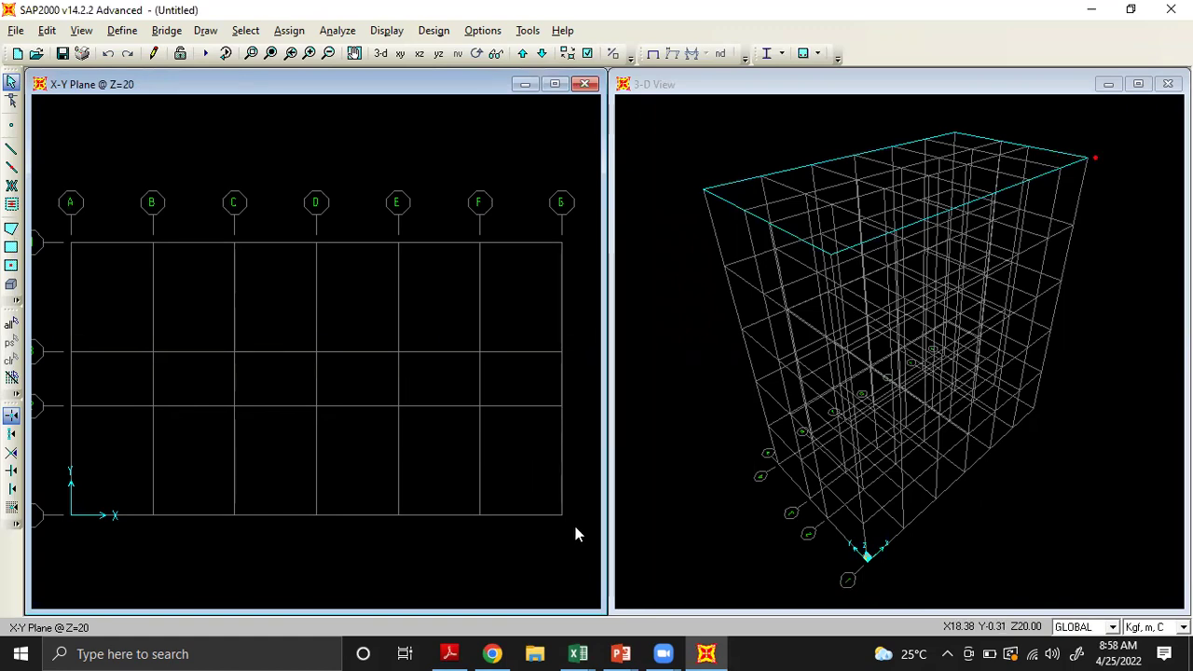
Compare the edited grid with the building plan slide in PowerPoint and return to SAP2000
left_click(622, 649)
left_click(811, 573)
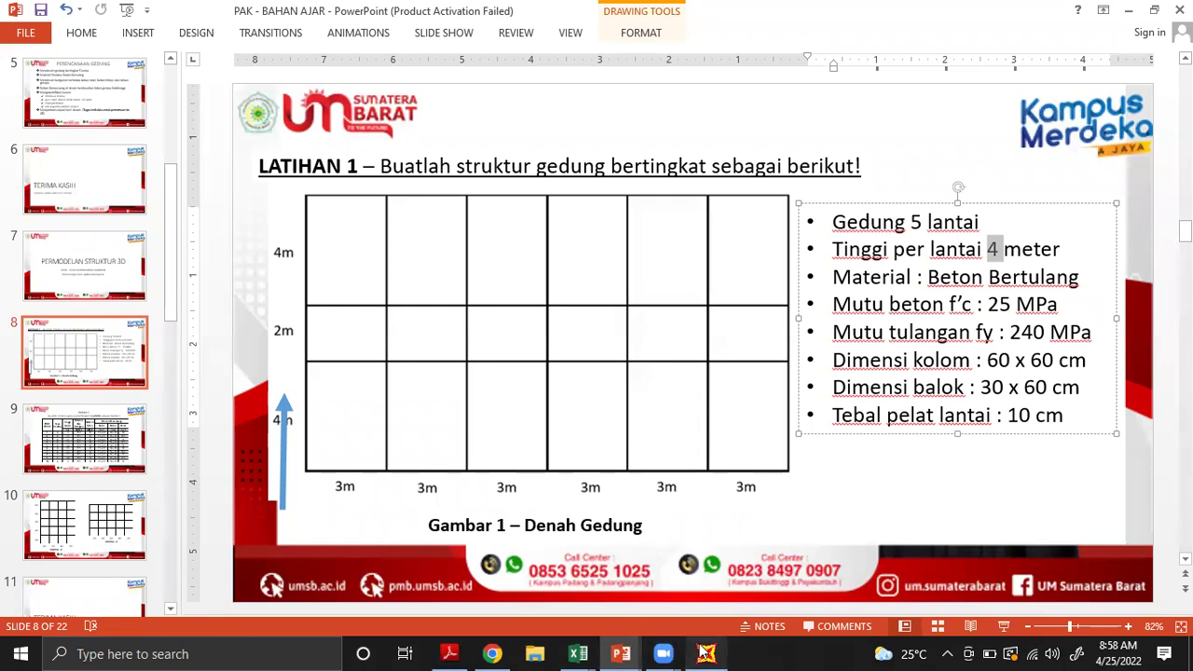
mouse_move(705, 653)
left_click(716, 625)
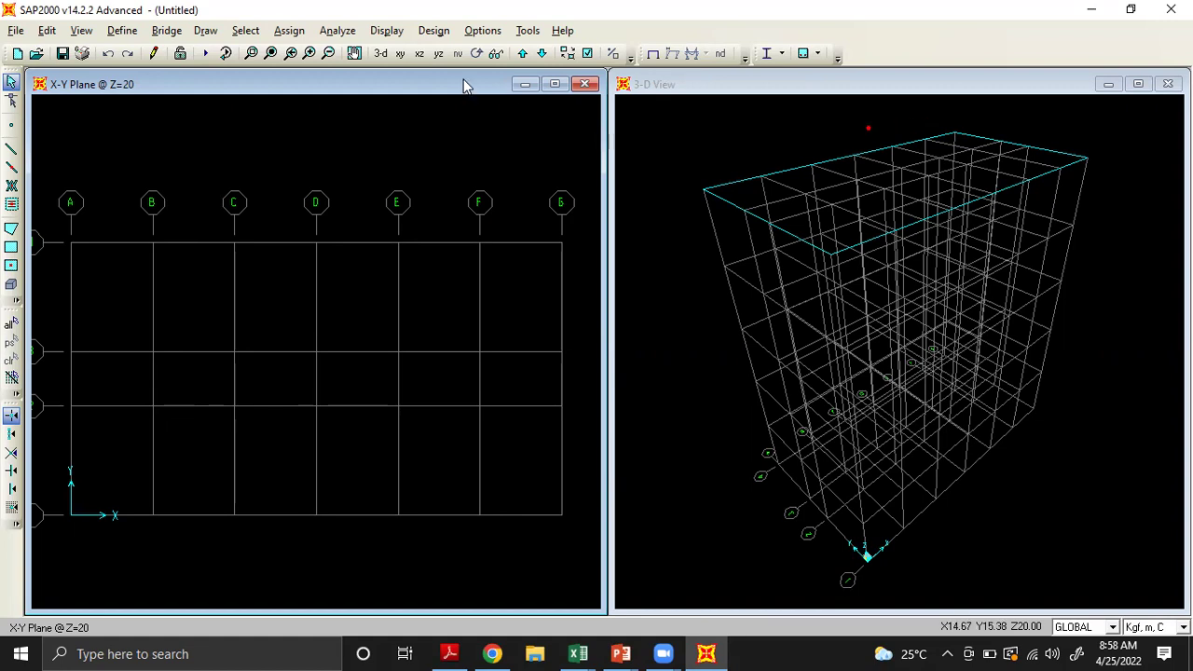
left_click(687, 92)
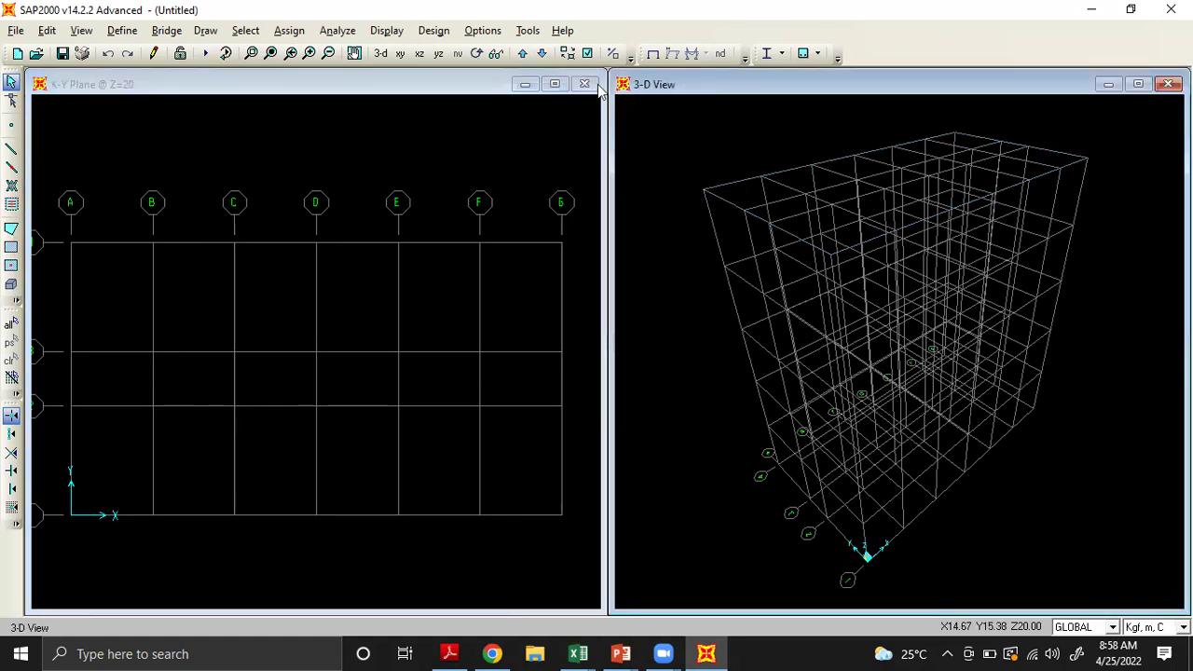
left_click(484, 84)
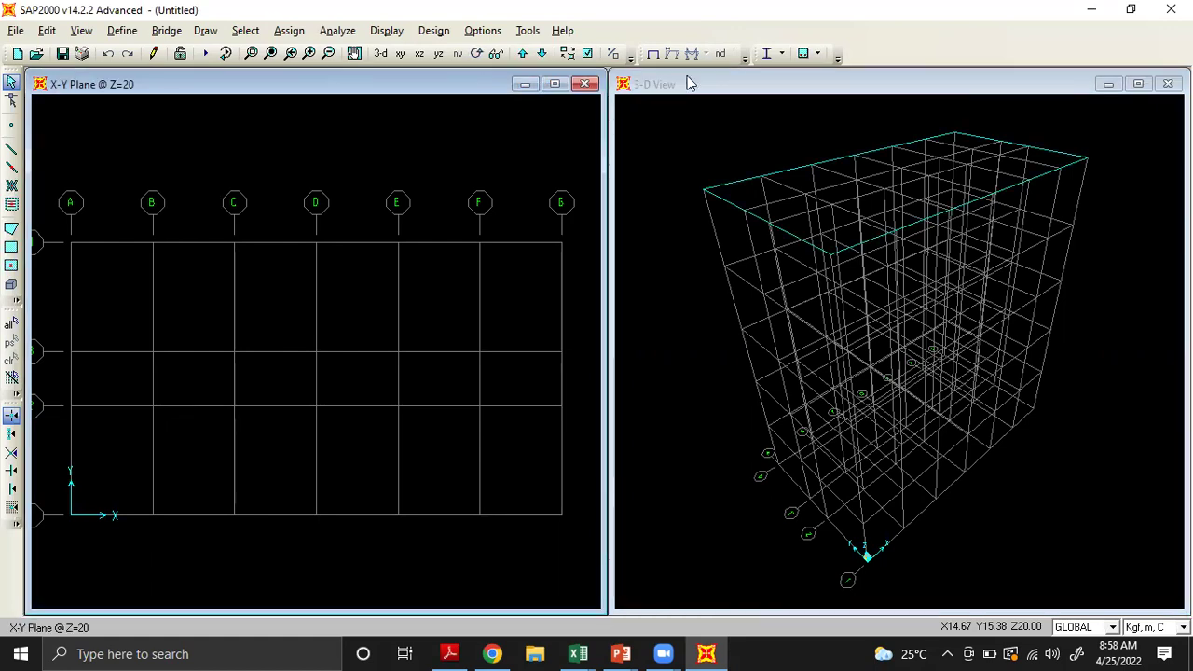
left_click(687, 84)
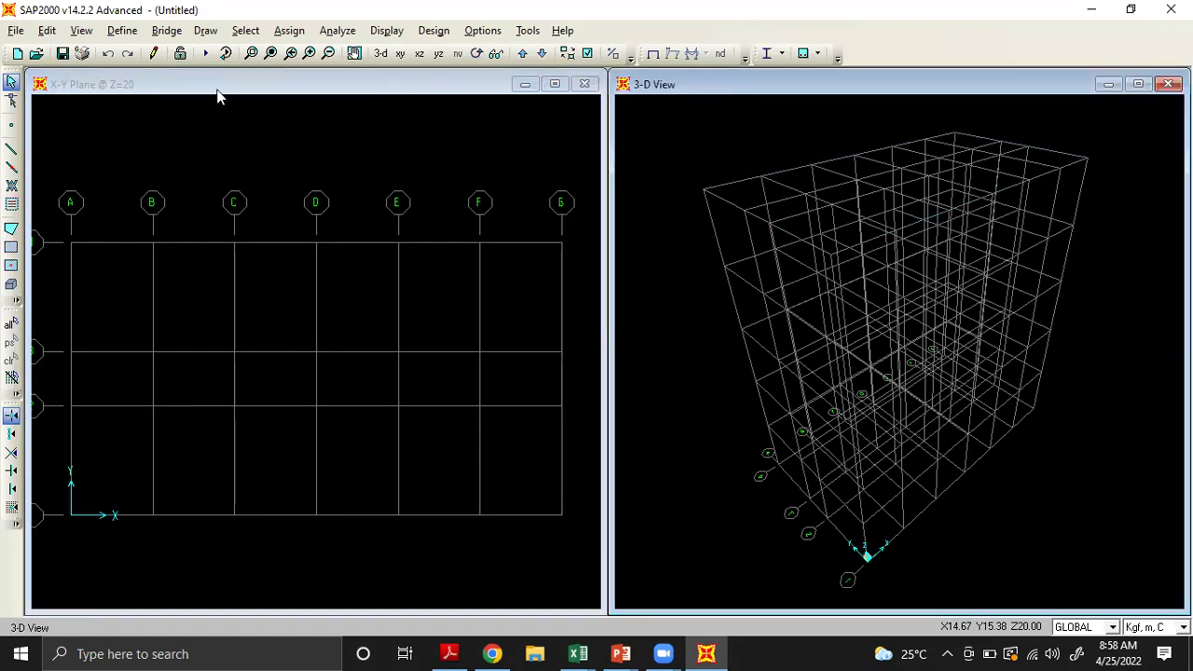
left_click(198, 88)
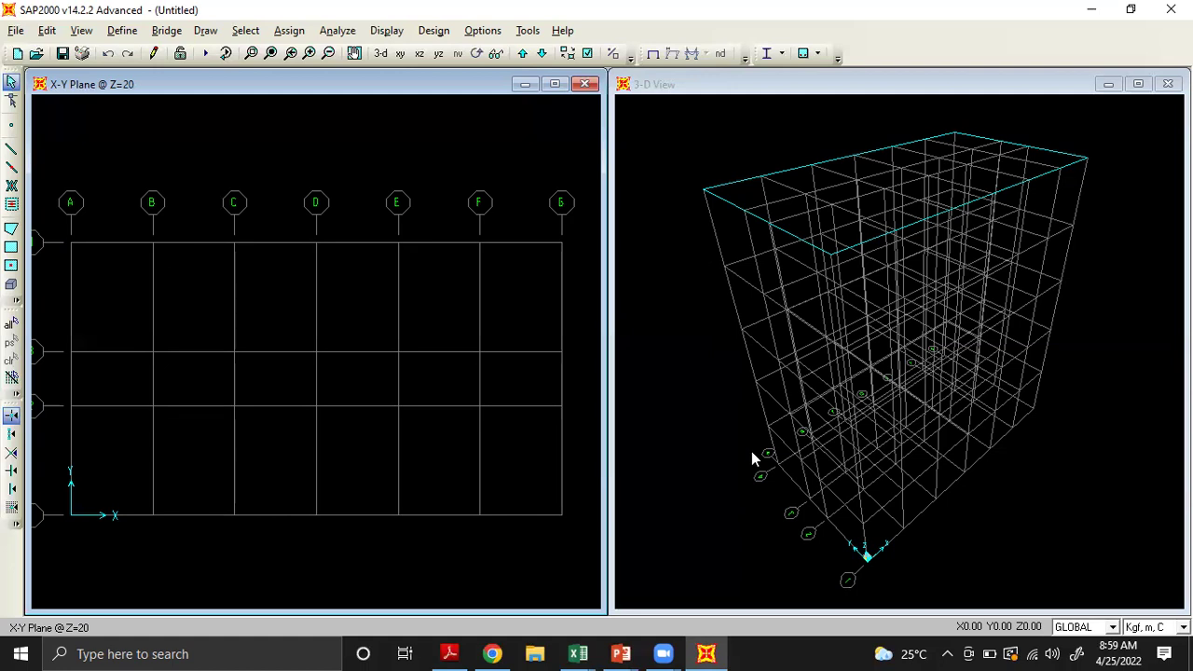
Examine the X-Y grid plans at each storey level, moving down from the roof and back up to Z=20
left_click(542, 53)
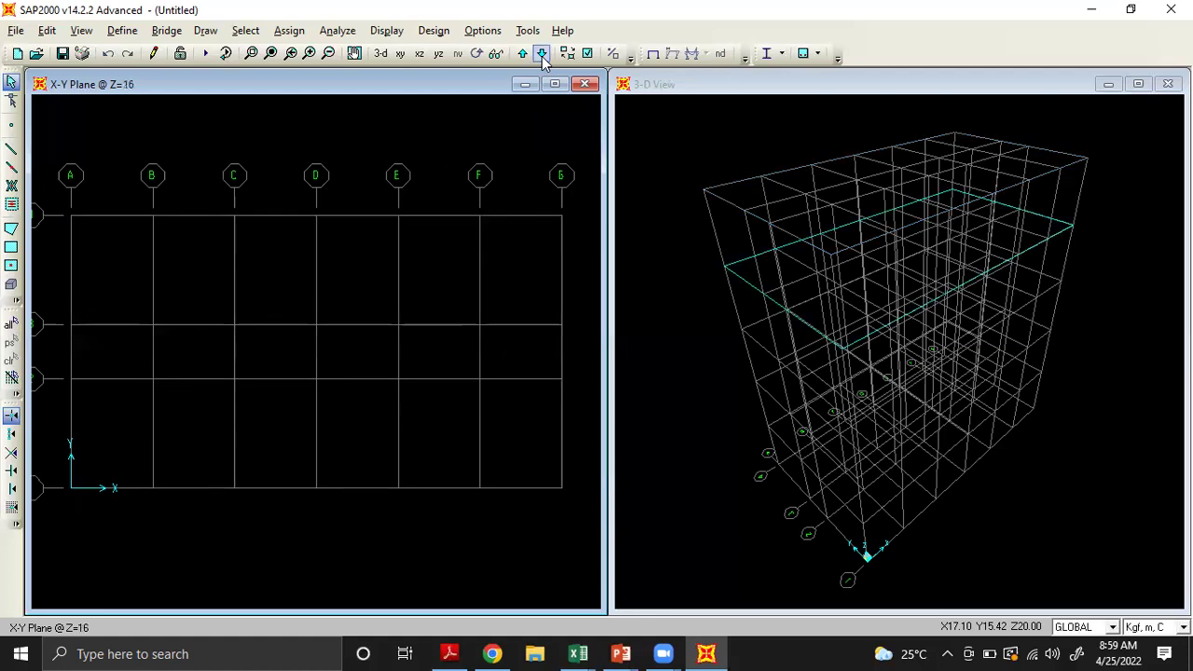
left_click(542, 53)
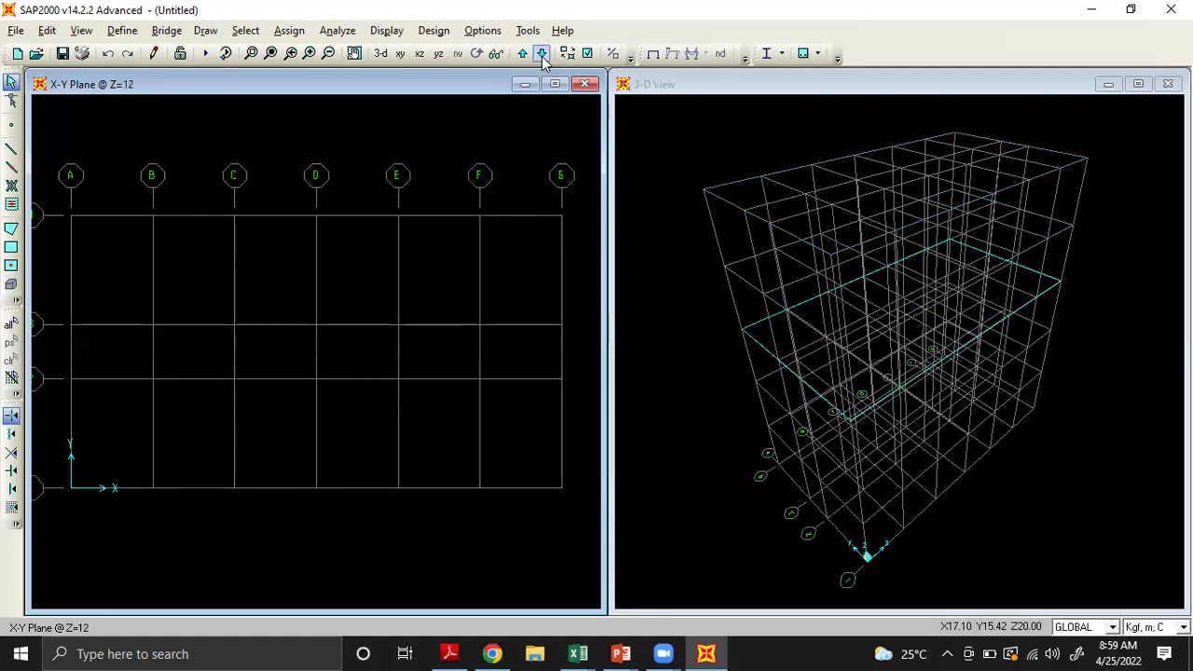
left_click(542, 53)
left_click(541, 53)
left_click(541, 54)
left_click(542, 53)
left_click(541, 53)
left_click(542, 53)
left_click(541, 53)
left_click(541, 53)
left_click(542, 53)
left_click(541, 53)
left_click(541, 53)
left_click(542, 53)
left_click(542, 54)
left_click(541, 53)
left_click(542, 53)
left_click(542, 53)
left_click(523, 54)
left_click(523, 54)
left_click(523, 54)
left_click(523, 54)
left_click(523, 54)
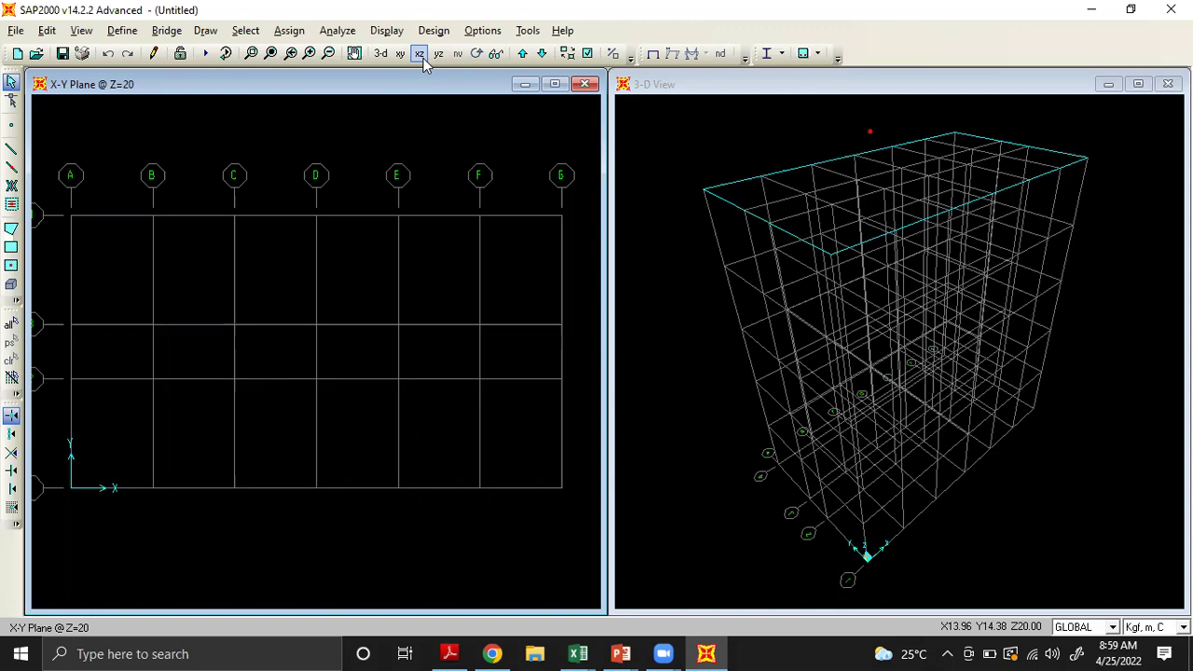
Show the X-Z elevation in the plan window and examine the frames along the successive Y grid lines
left_click(421, 56)
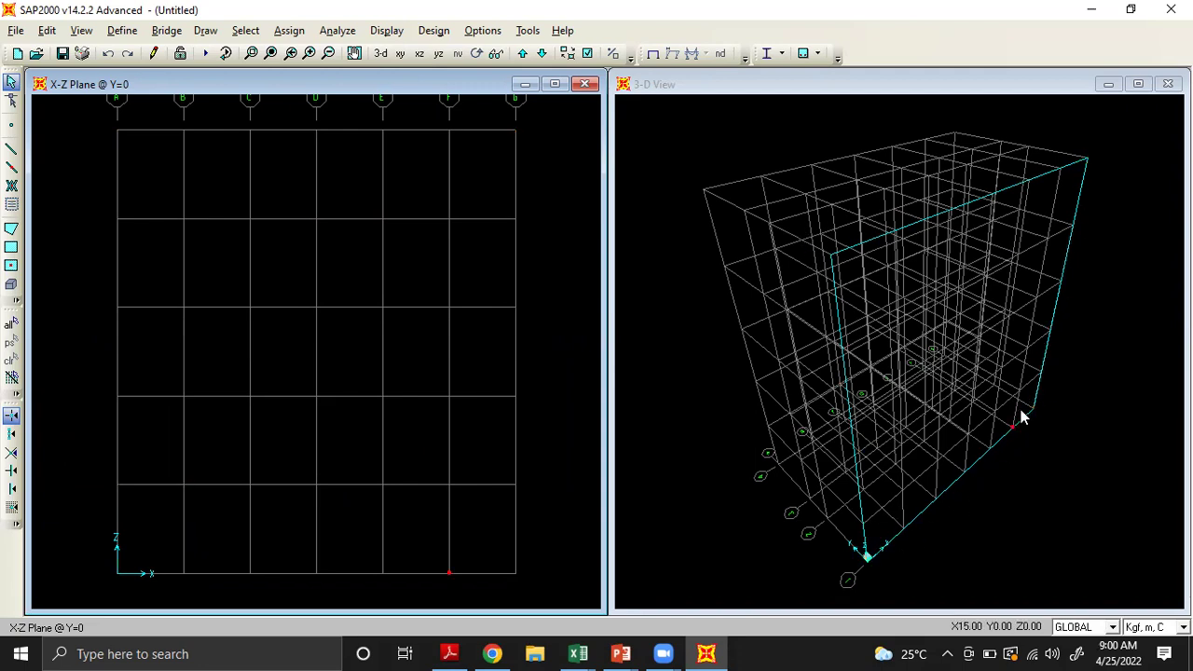
left_click(523, 54)
left_click(523, 54)
left_click(523, 54)
left_click(523, 54)
left_click(523, 55)
left_click(523, 54)
left_click(523, 54)
left_click(523, 54)
left_click(523, 54)
left_click(522, 54)
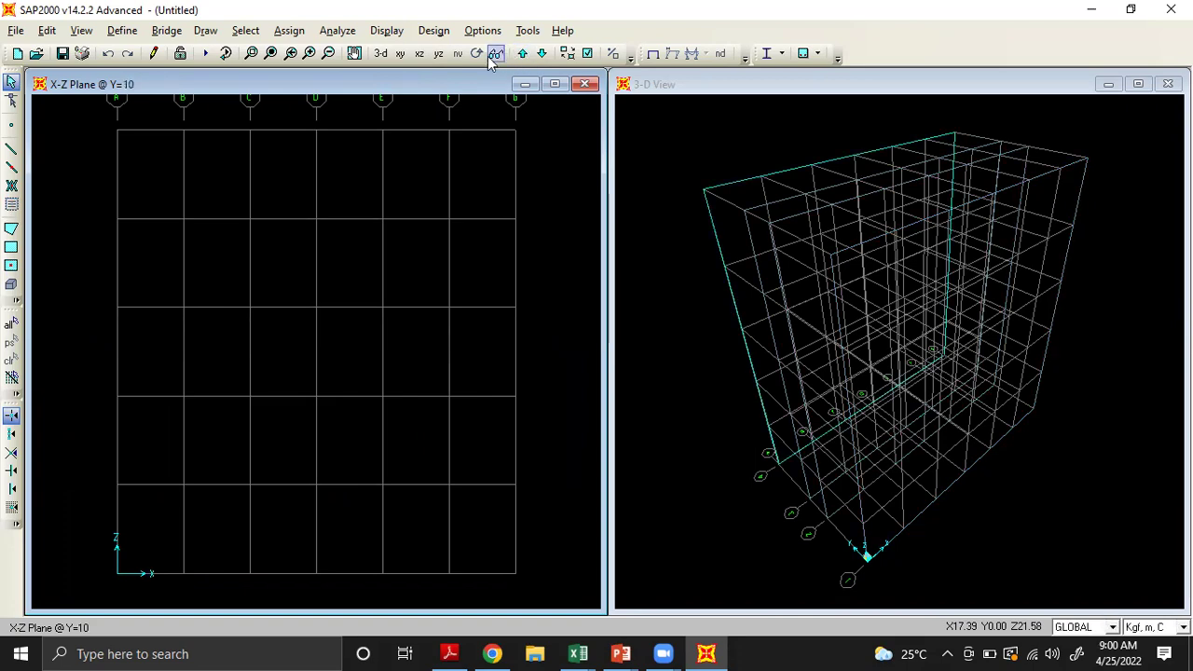
Examine the Y-Z elevations along the successive X grid lines, then return the view to the X-Y plan
left_click(437, 54)
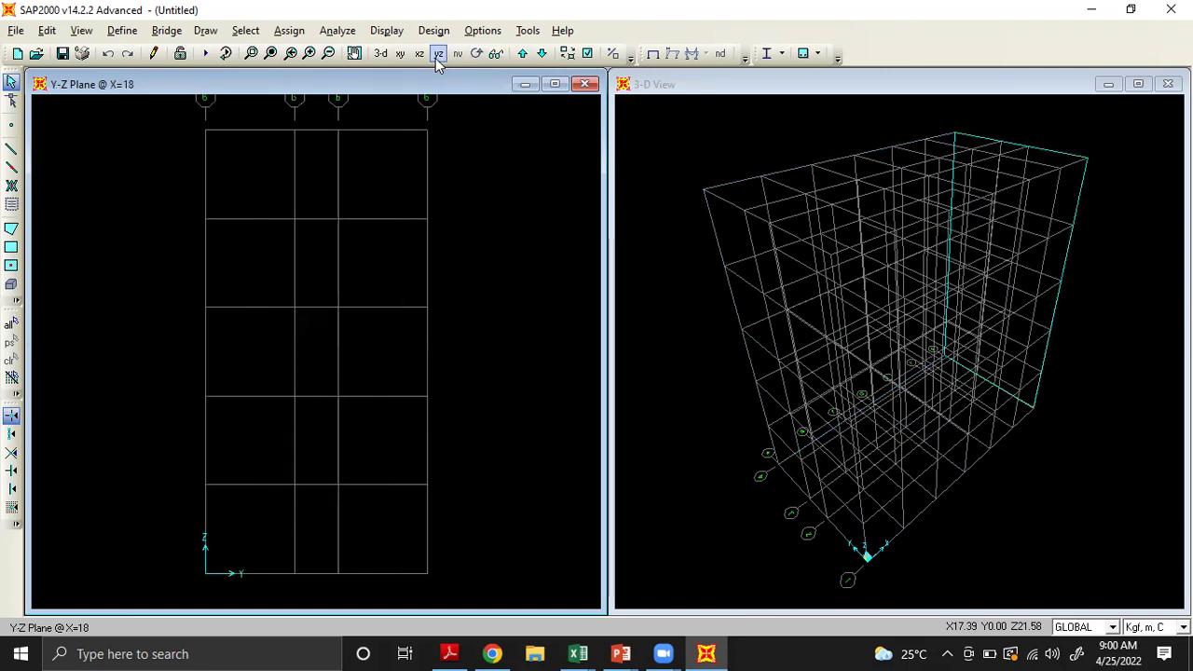
left_click(524, 64)
left_click(523, 63)
left_click(523, 64)
left_click(524, 63)
left_click(523, 56)
left_click(523, 56)
left_click(523, 56)
left_click(523, 56)
left_click(523, 56)
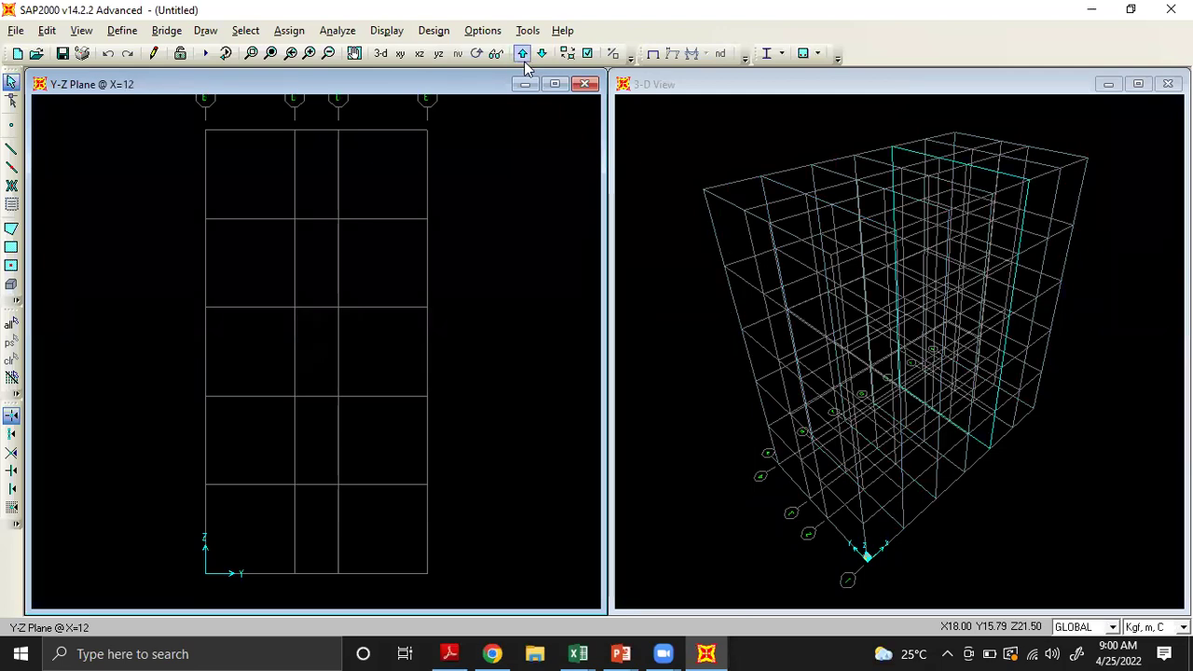
left_click(400, 54)
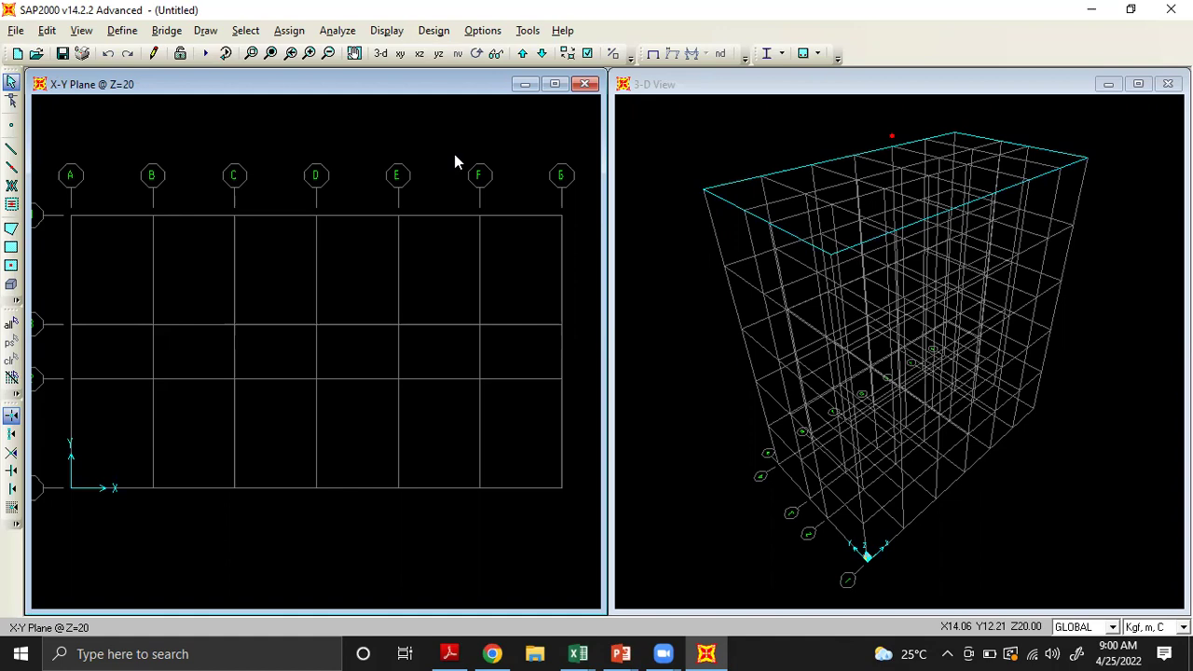
Switch to the PAK - BAHAN AJAR PowerPoint, check the material type and concrete strength on the exercise slide, and return to SAP2000
left_click(621, 653)
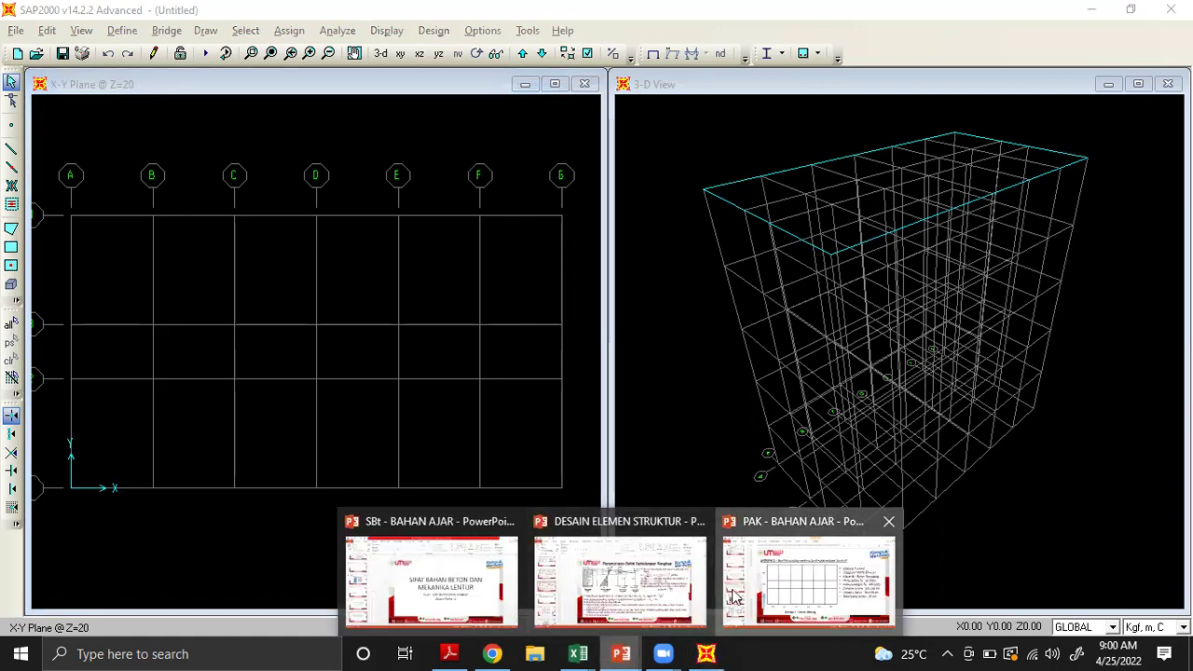
left_click(734, 596)
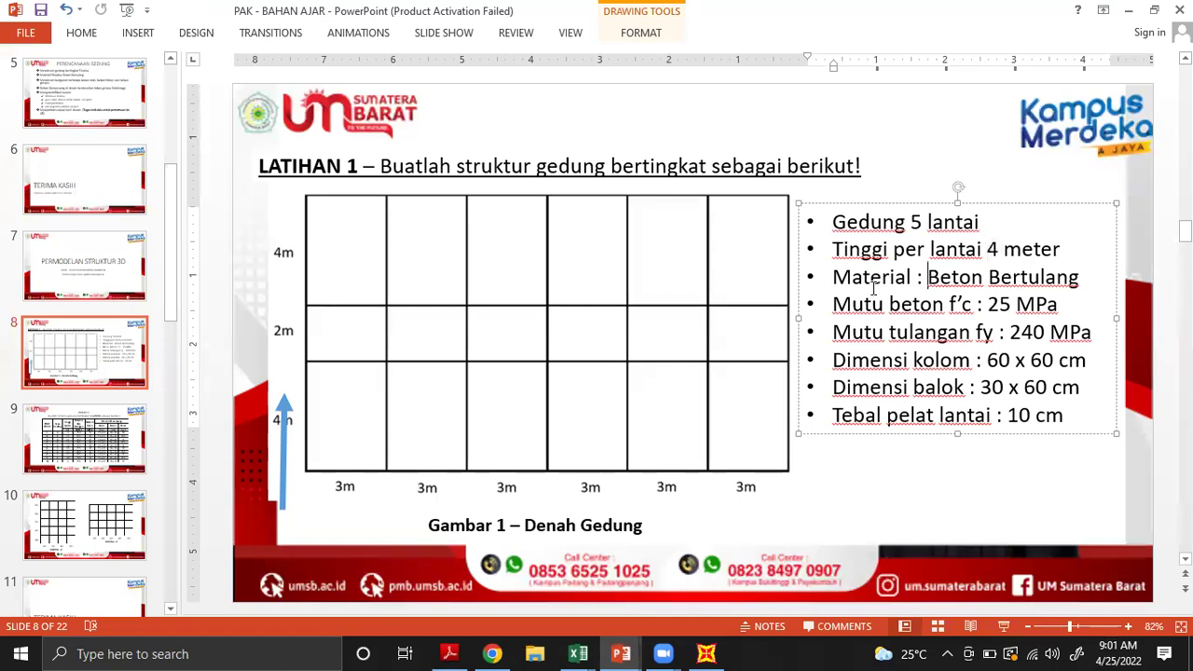
left_click_drag(833, 277, 1025, 277)
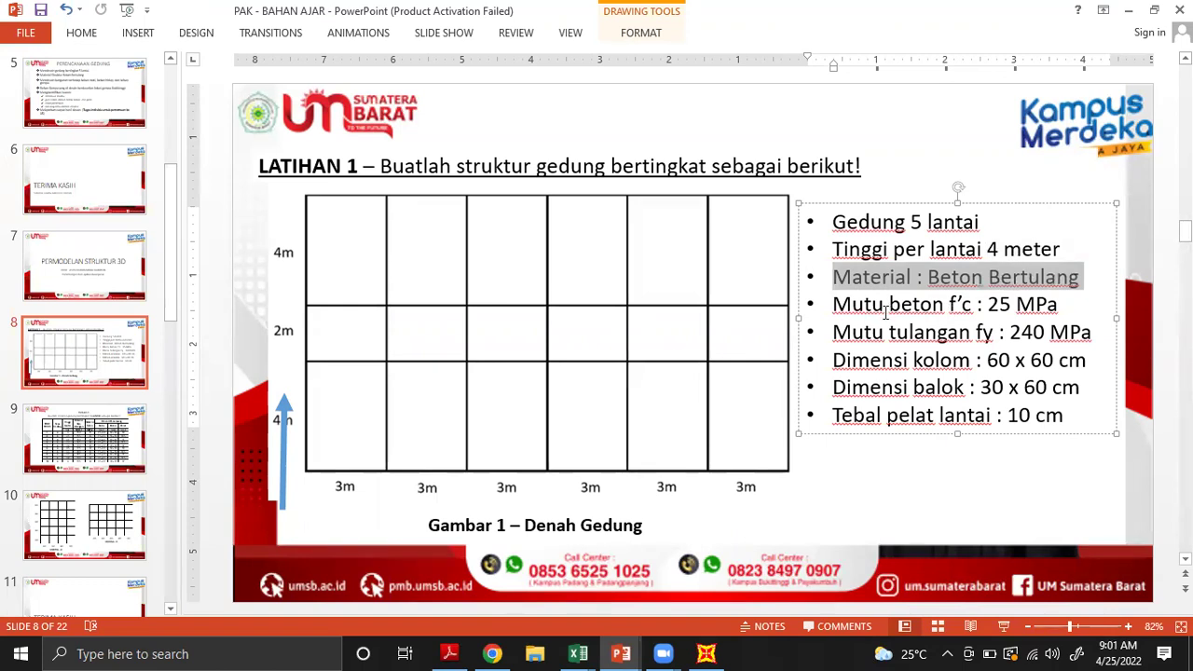
left_click_drag(884, 307, 1040, 296)
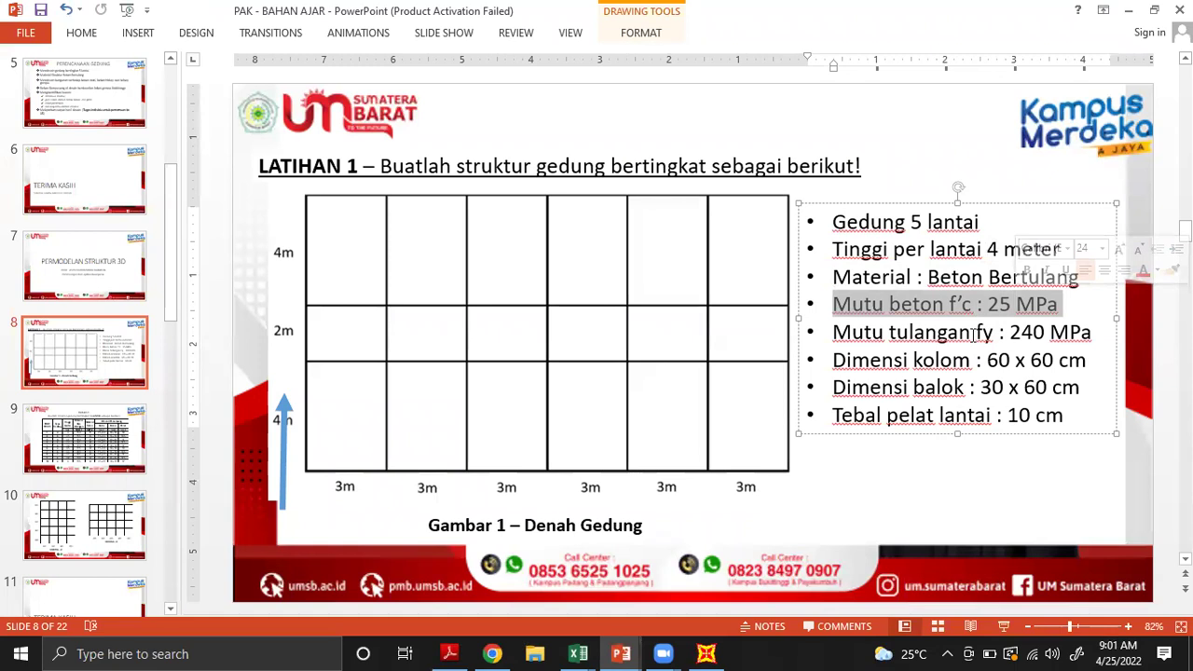
left_click(714, 652)
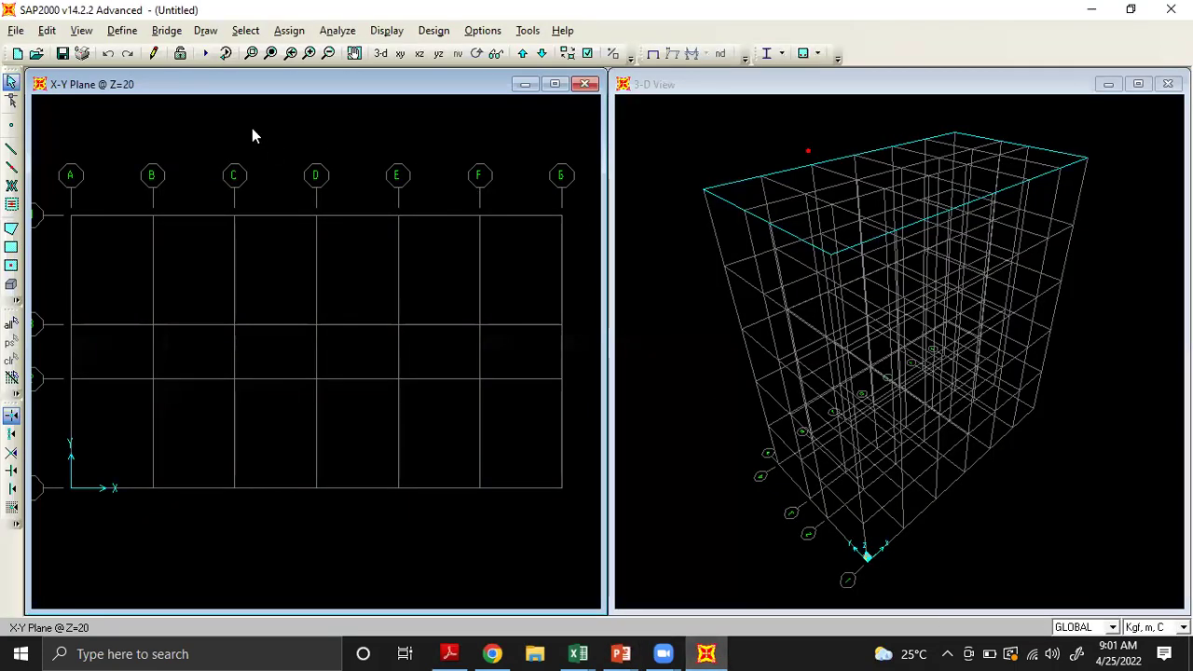
Add a new material named FC25 and set its material type to Concrete
left_click(119, 34)
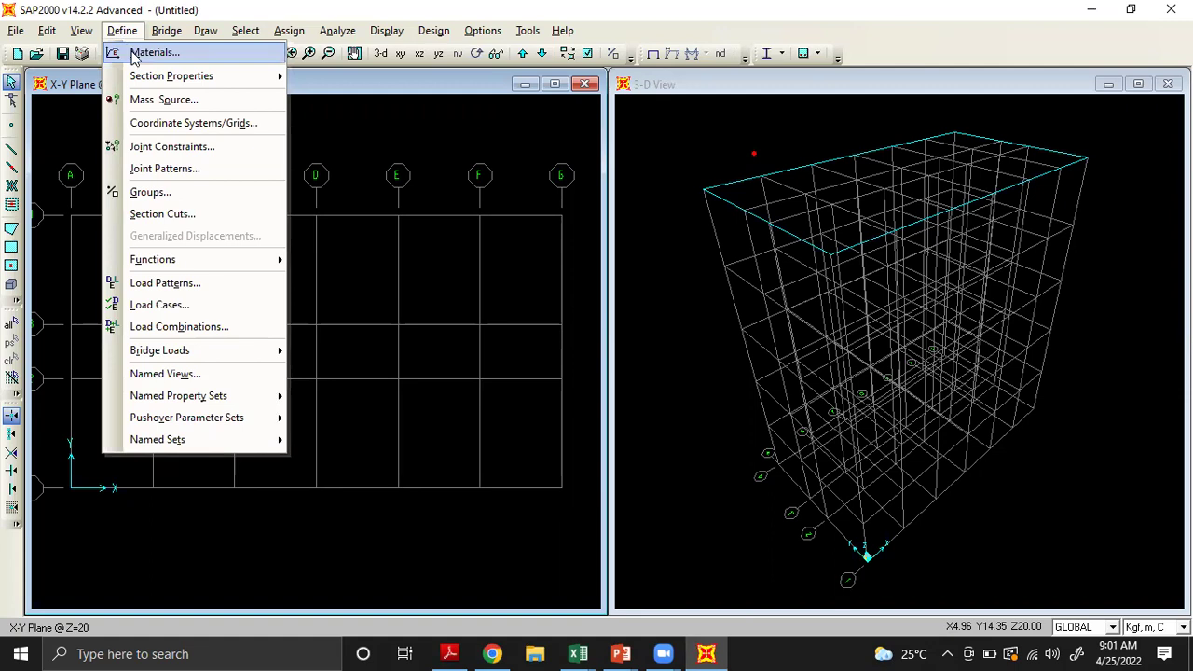
left_click(134, 56)
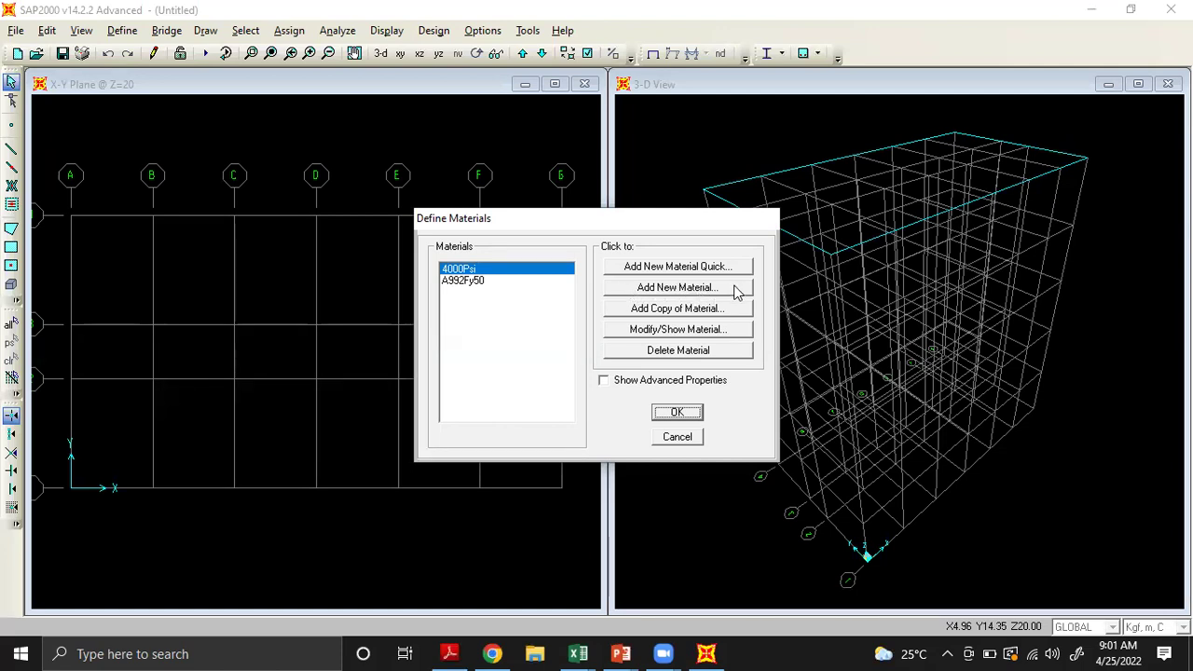
left_click(677, 287)
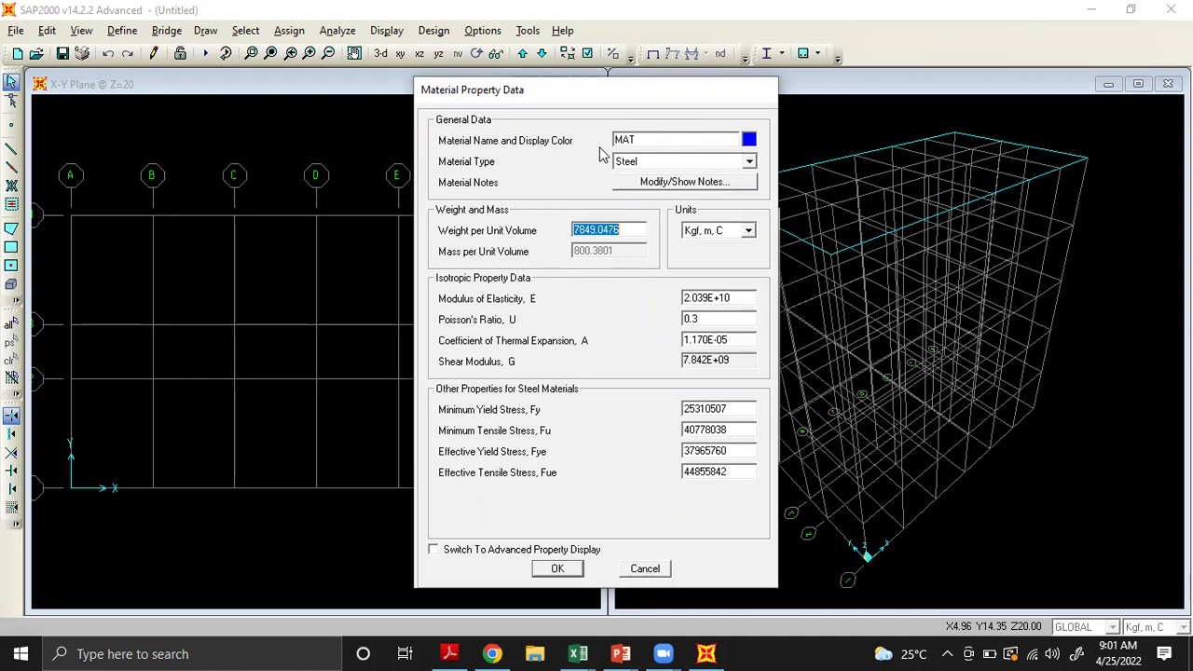
left_click_drag(645, 139, 599, 143)
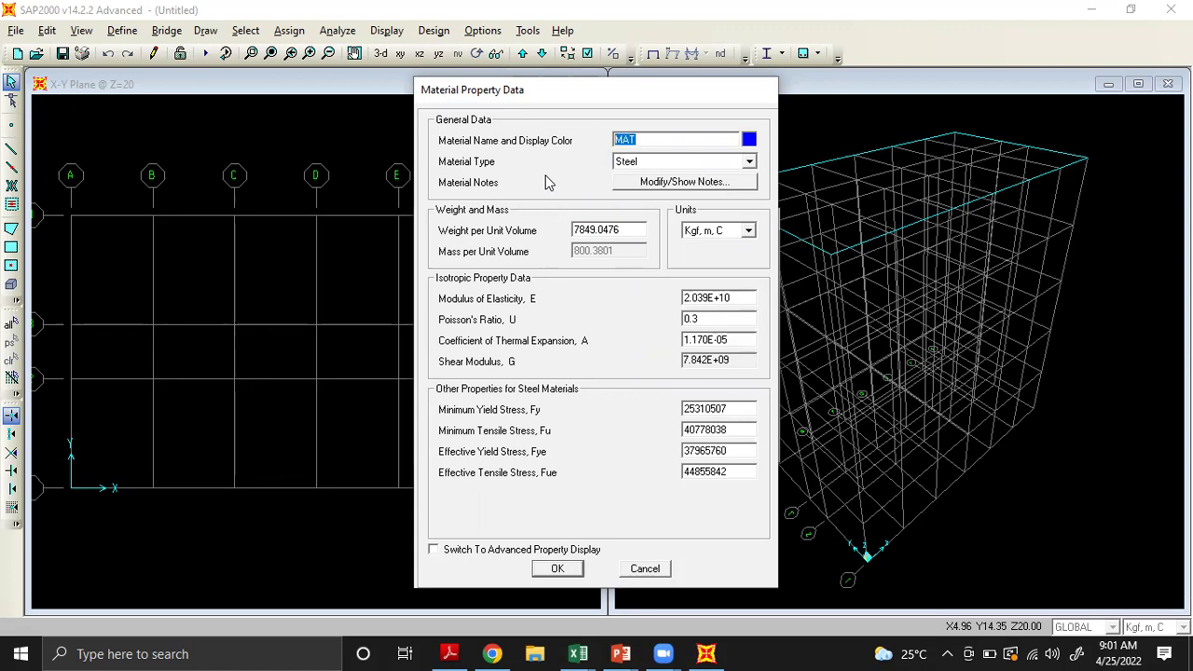
type("fc")
key("BackSpace")
key("BackSpace")
type("FC25")
left_click(749, 163)
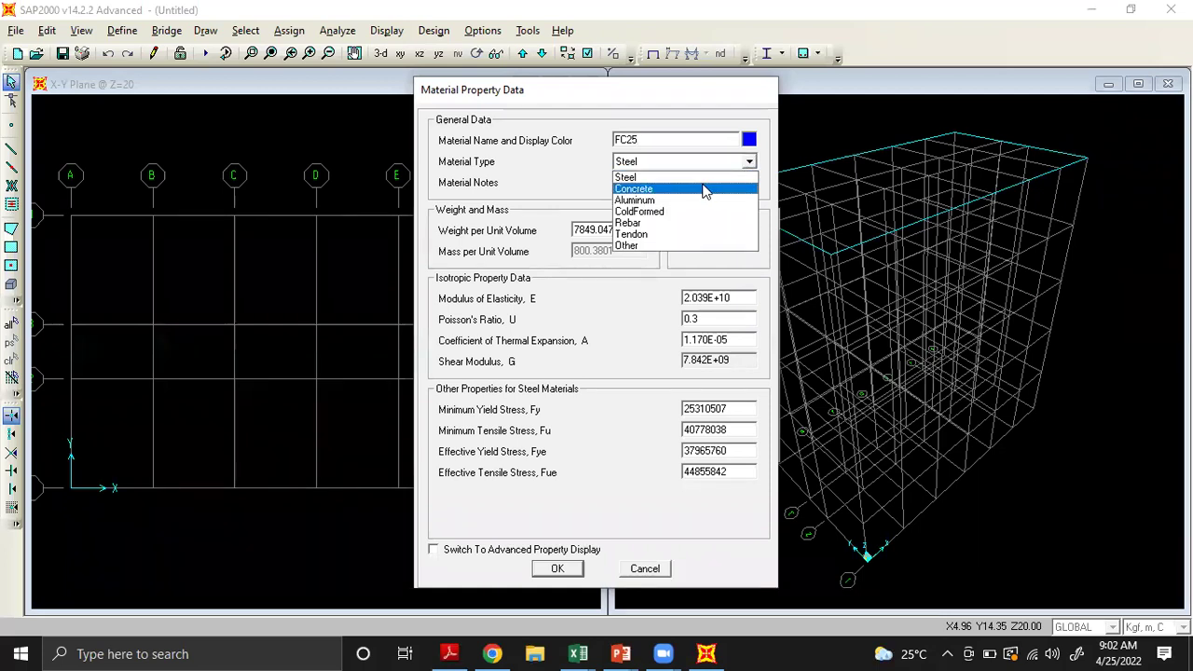
left_click(654, 190)
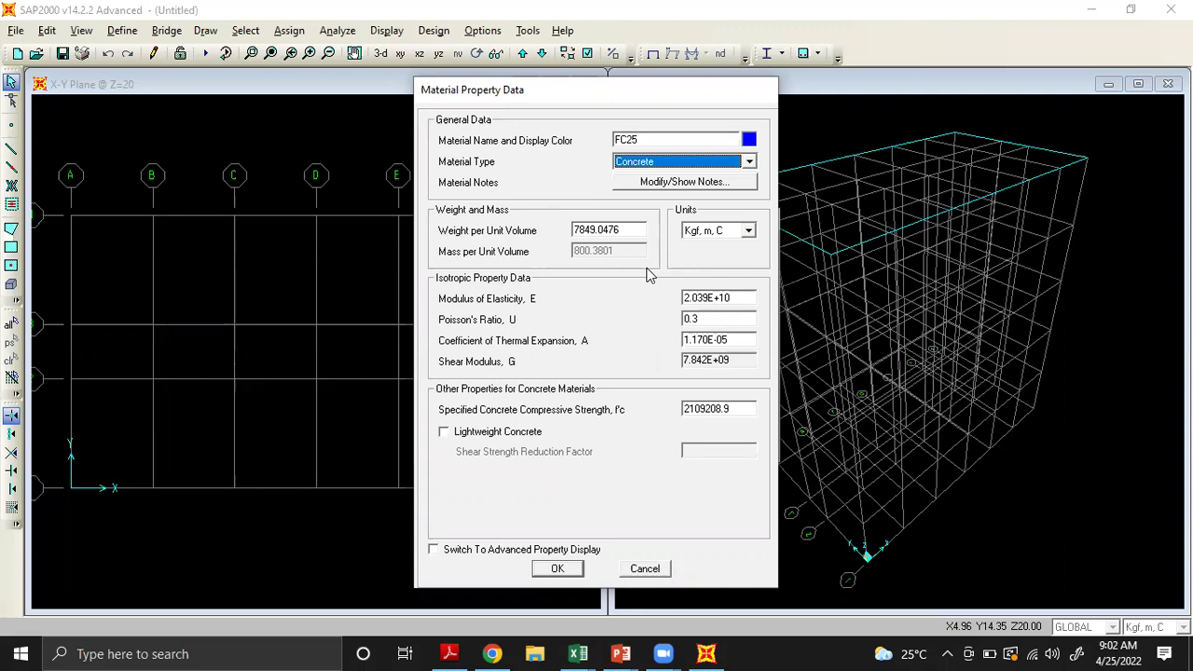
Set the FC25 material's units to N, mm, C and its specified compressive strength f'c to 25, and accept the material
left_click(748, 232)
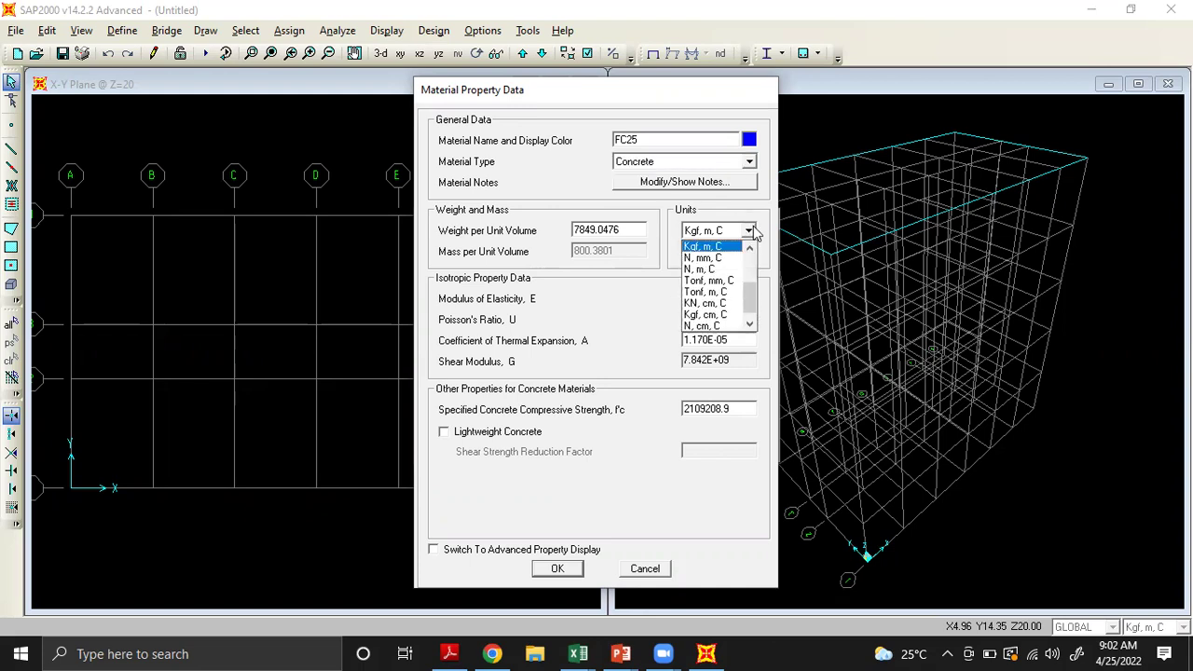
left_click(717, 258)
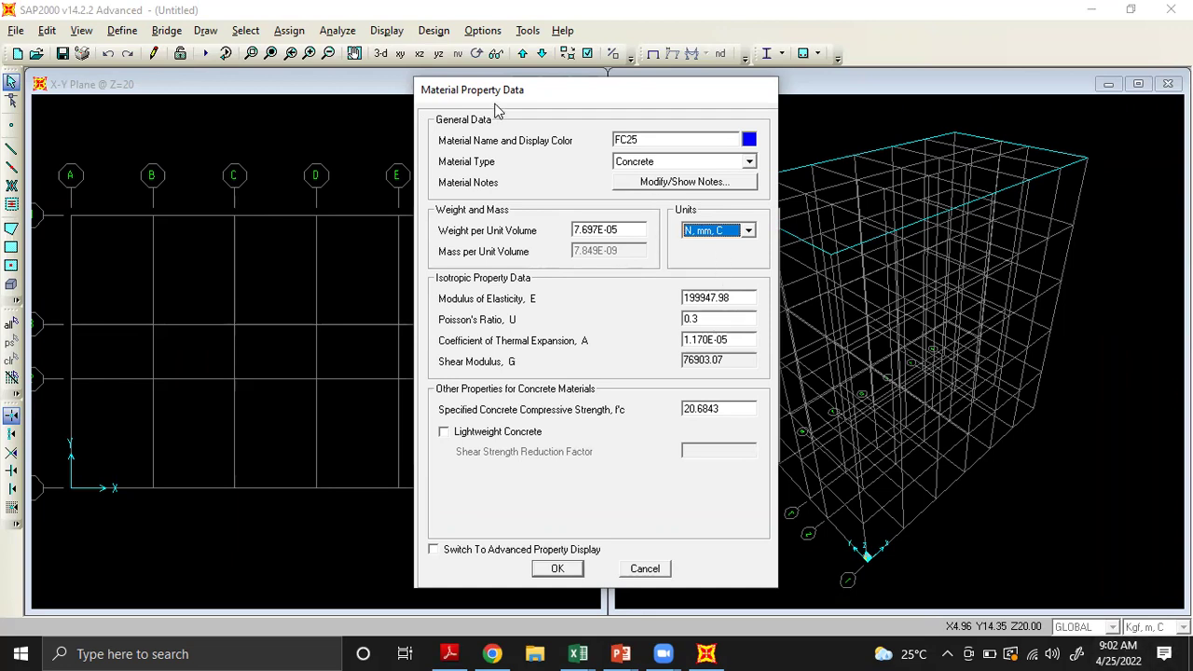
double_click(696, 413)
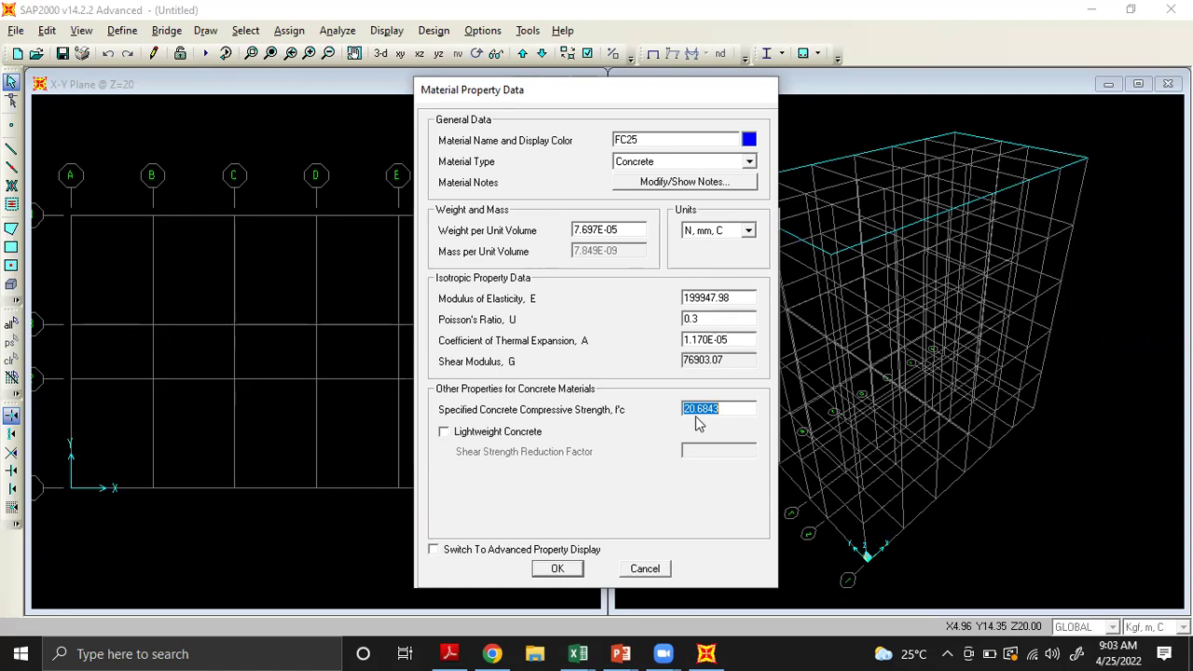
type("25")
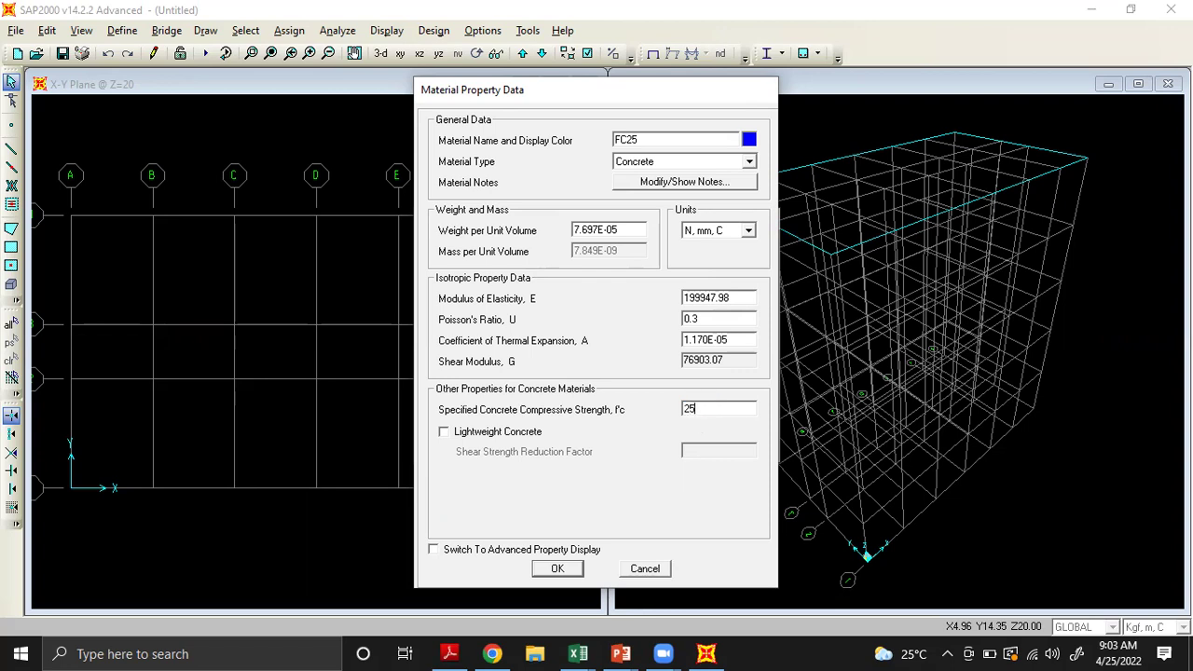
left_click(545, 566)
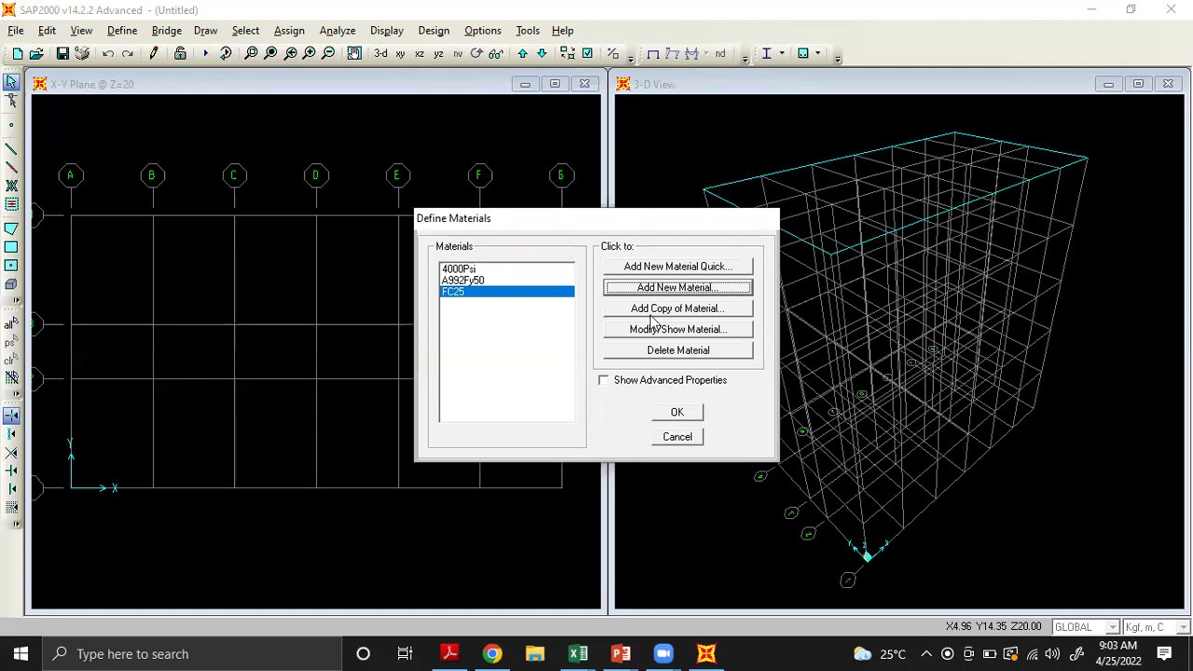
Switch to the PAK - BAHAN AJAR PowerPoint, check the reinforcement yield strength fy on the exercise slide, and return to SAP2000
left_click(622, 653)
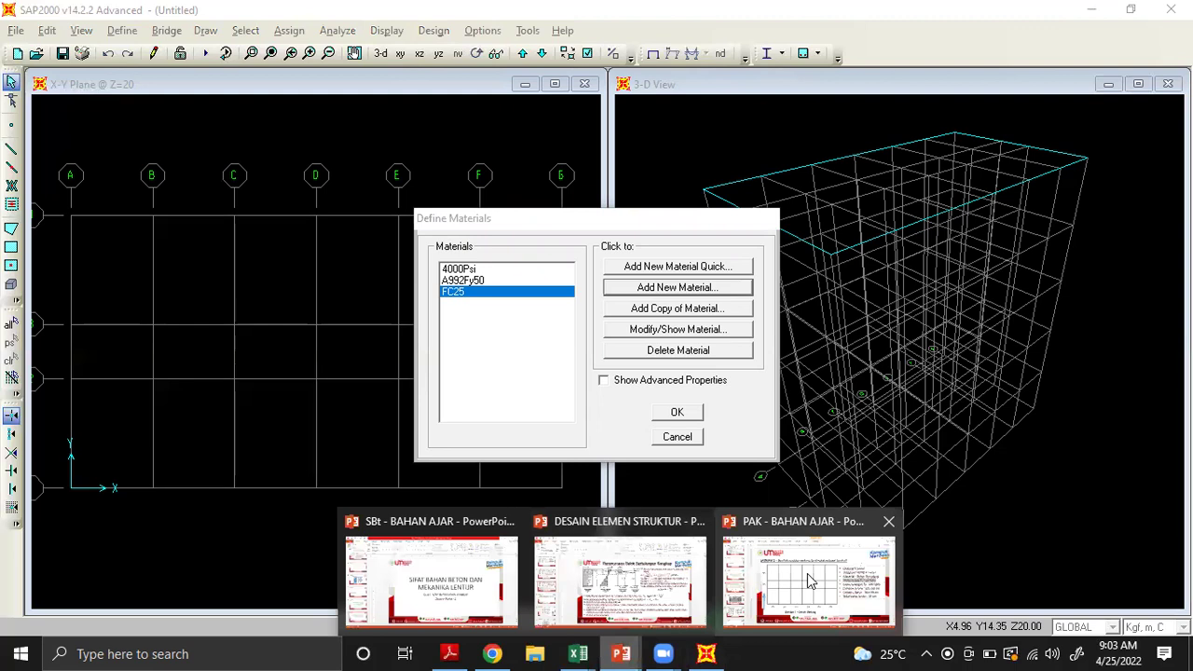
left_click(811, 578)
left_click(962, 328)
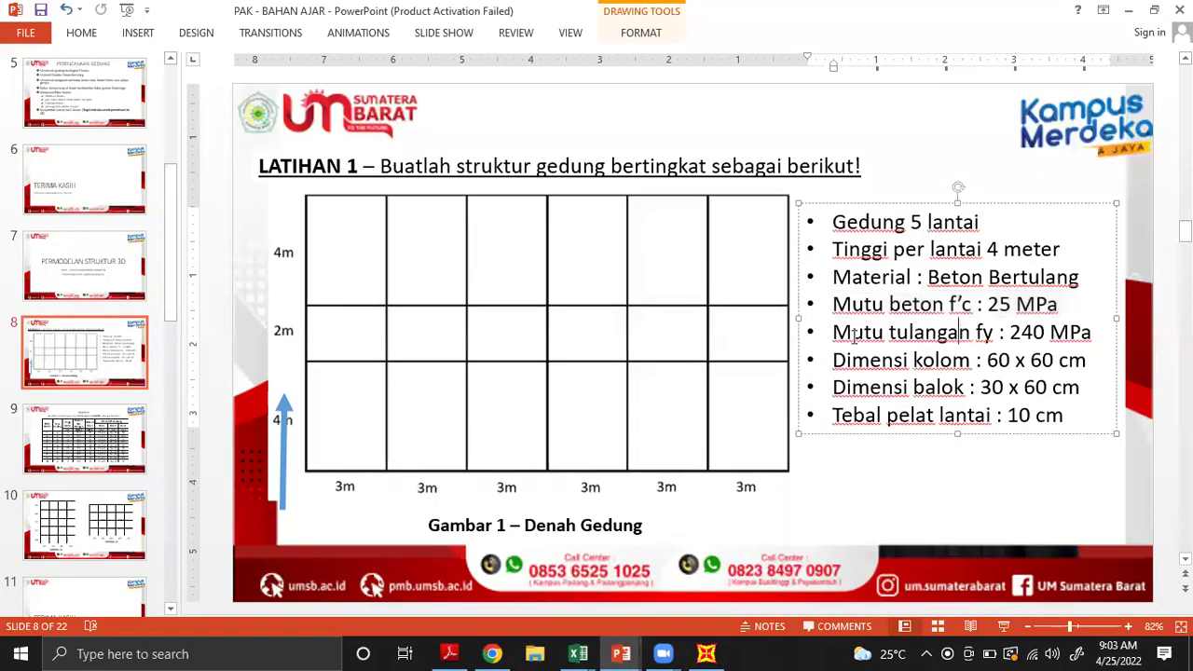
left_click_drag(850, 335, 1072, 333)
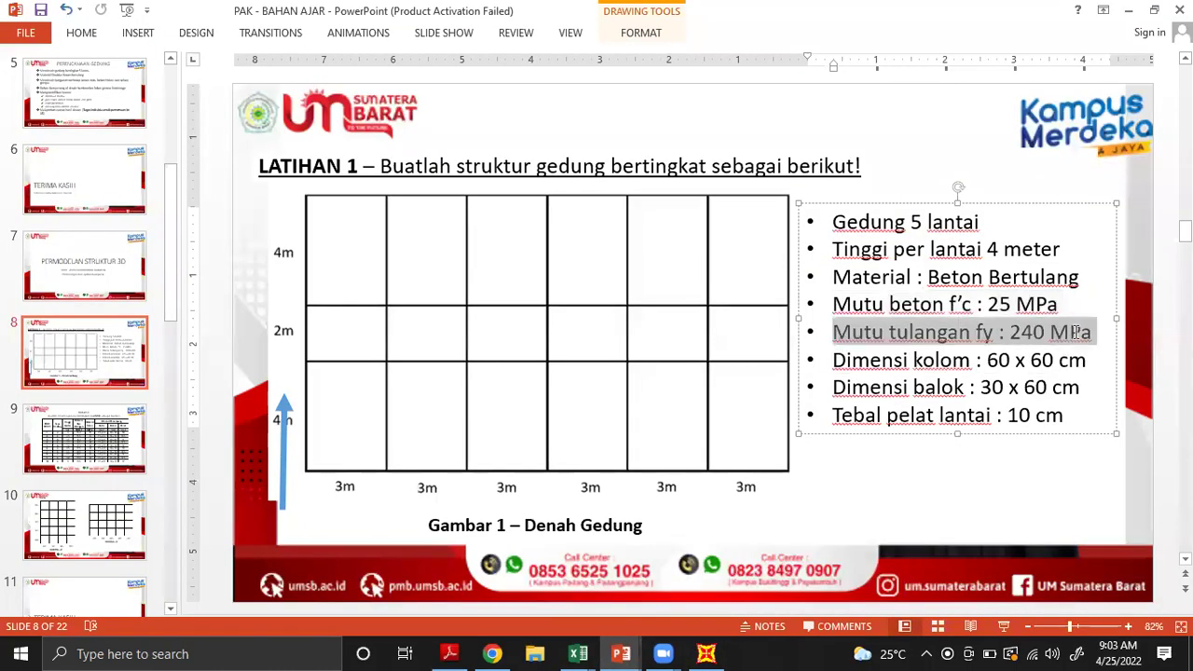
left_click(699, 651)
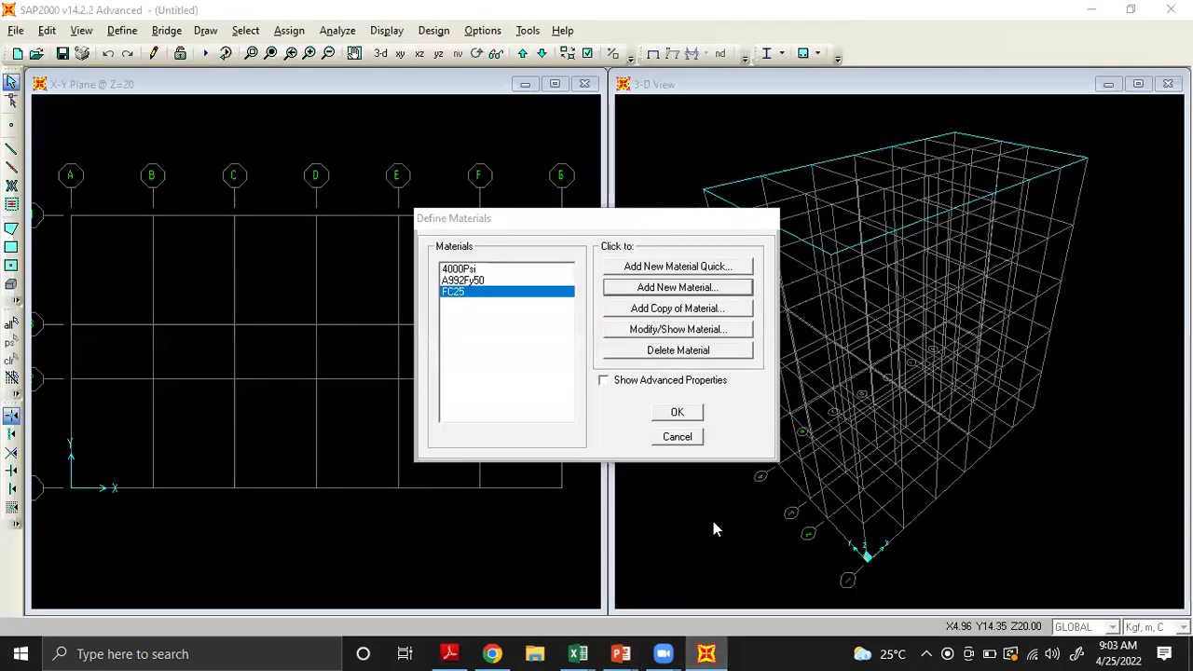
Add a new material named FY240 and set its material type to Rebar
left_click(713, 289)
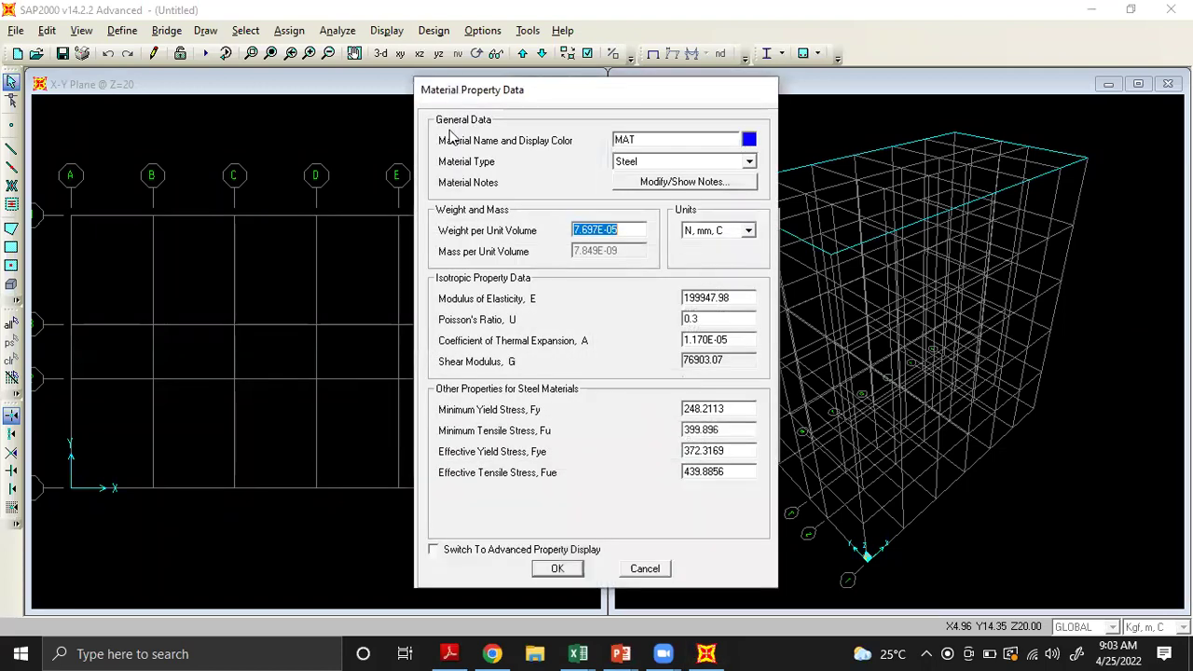
left_click(649, 139)
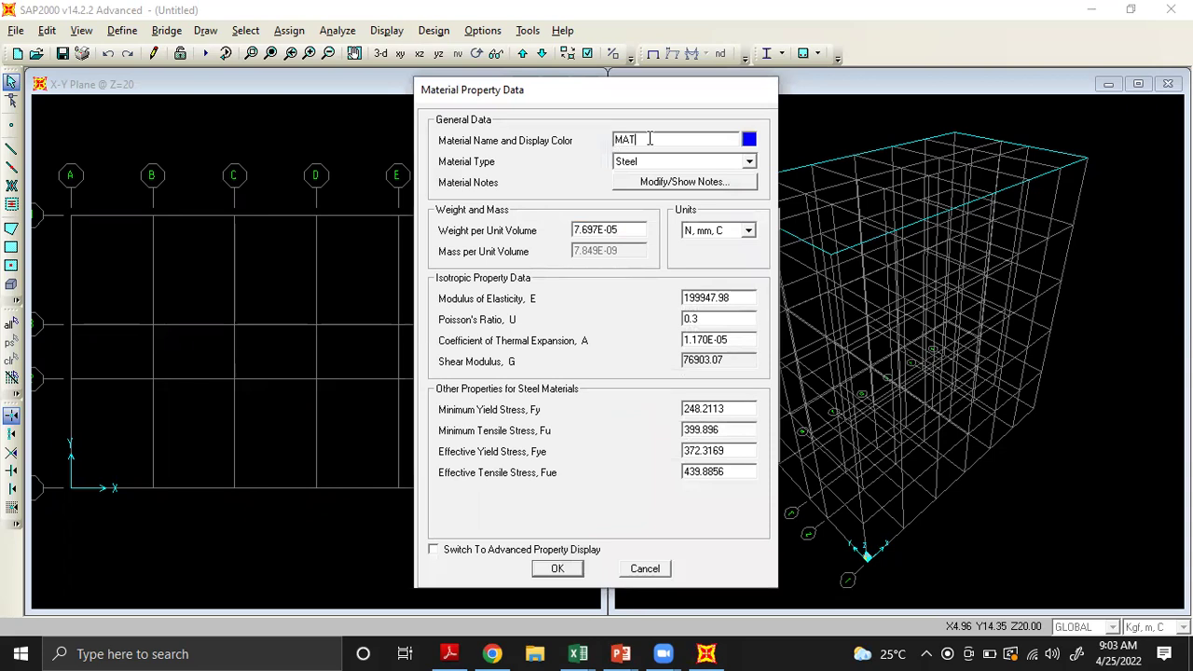
double_click(649, 139)
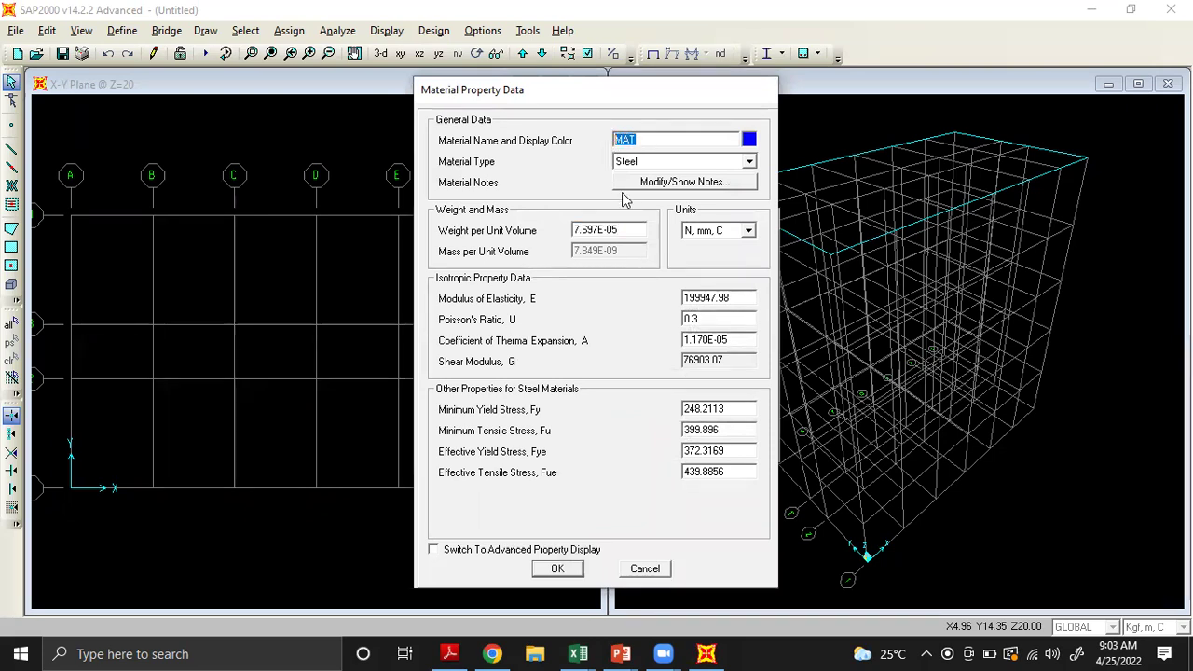
type("FY")
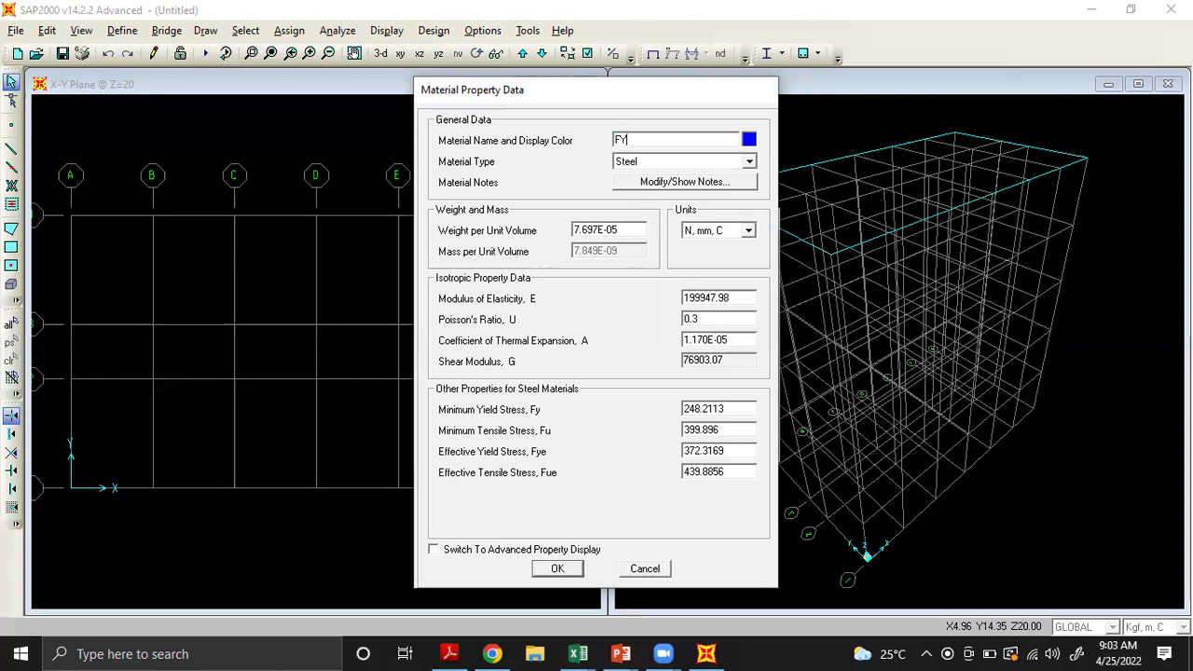
type("240")
left_click(750, 162)
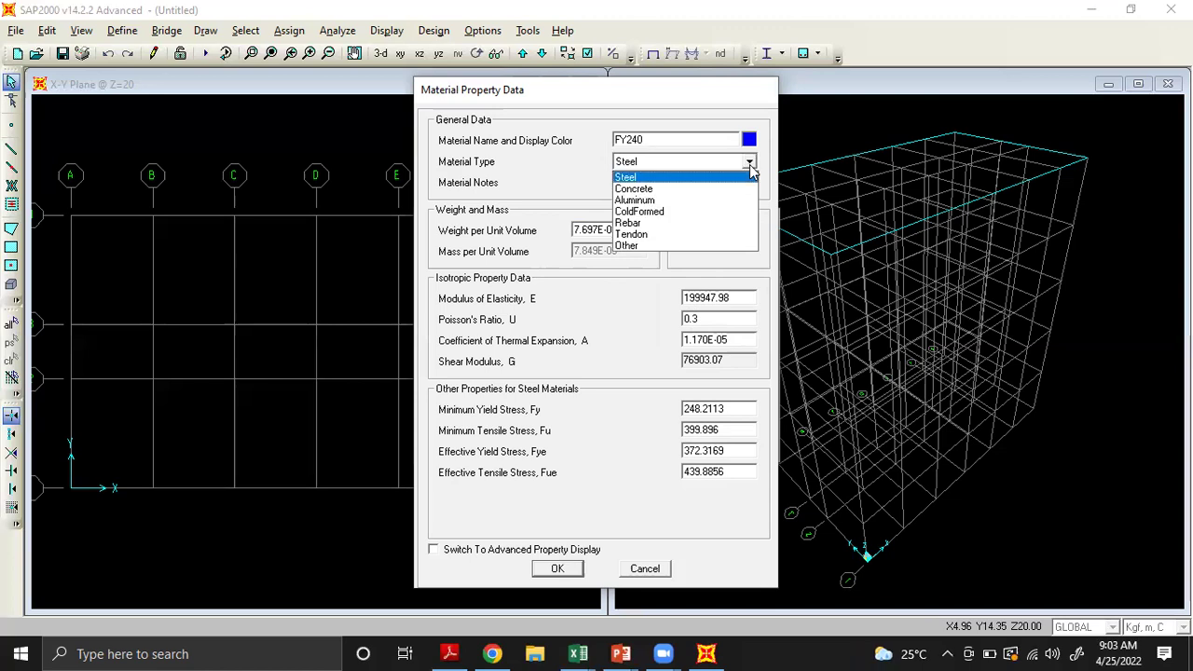
left_click(674, 225)
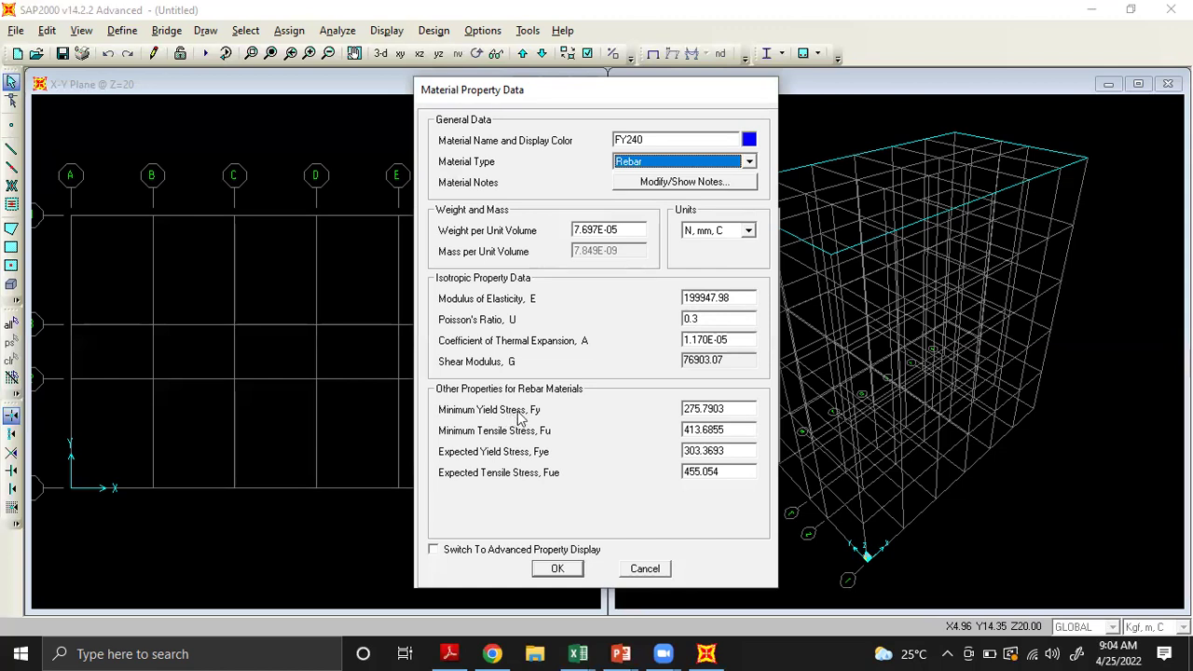
Set the FY240 material's minimum yield stress Fy to 240, accept it, and finish the material definitions
double_click(745, 408)
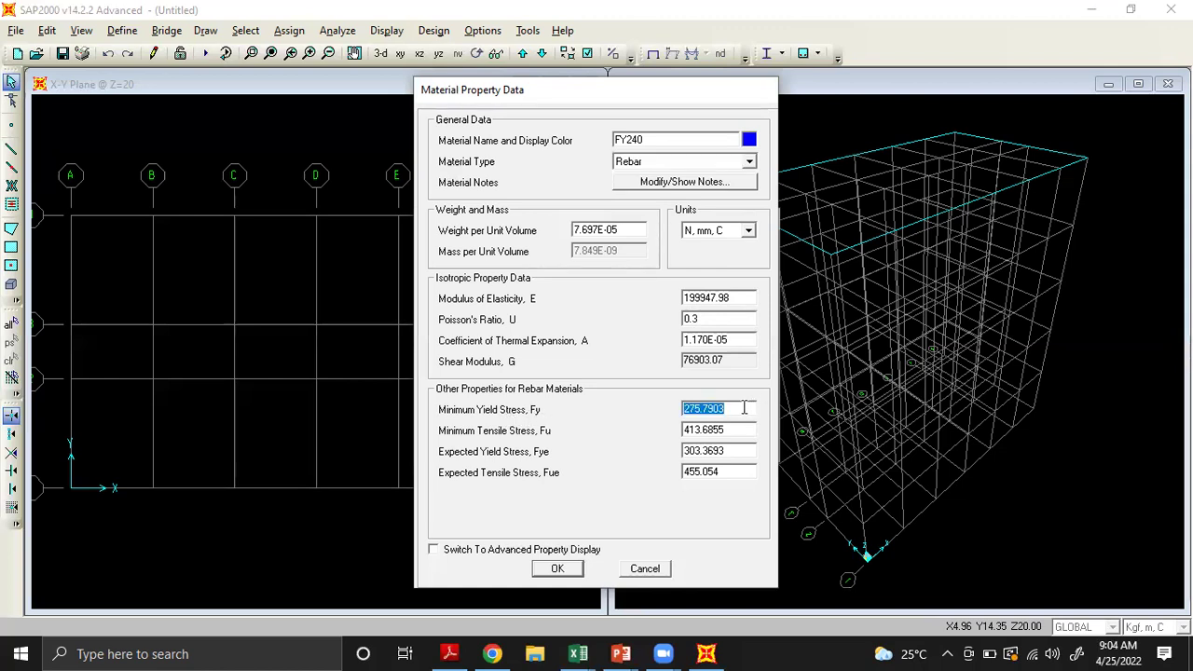
type("240")
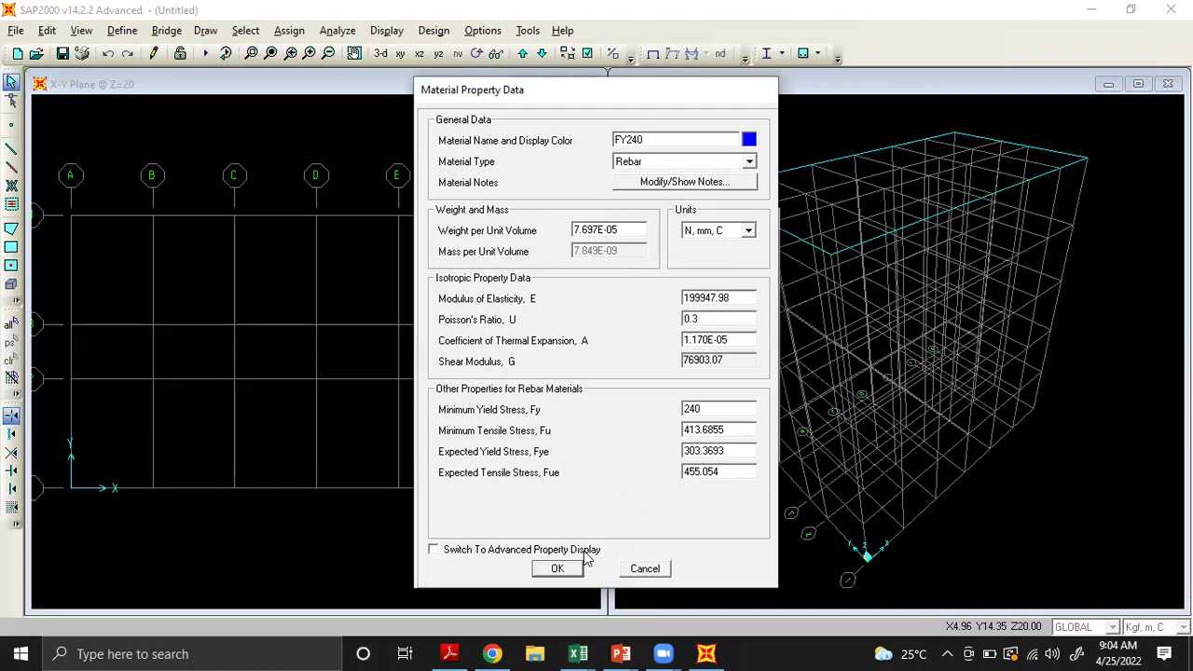
left_click(581, 560)
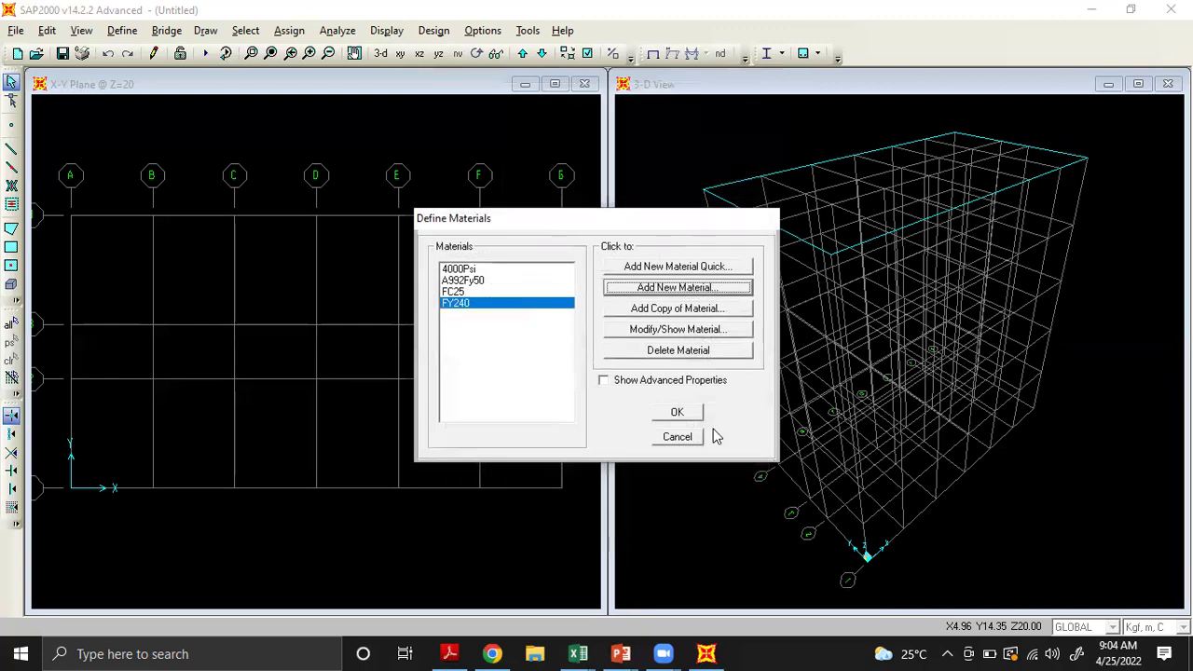
left_click(678, 413)
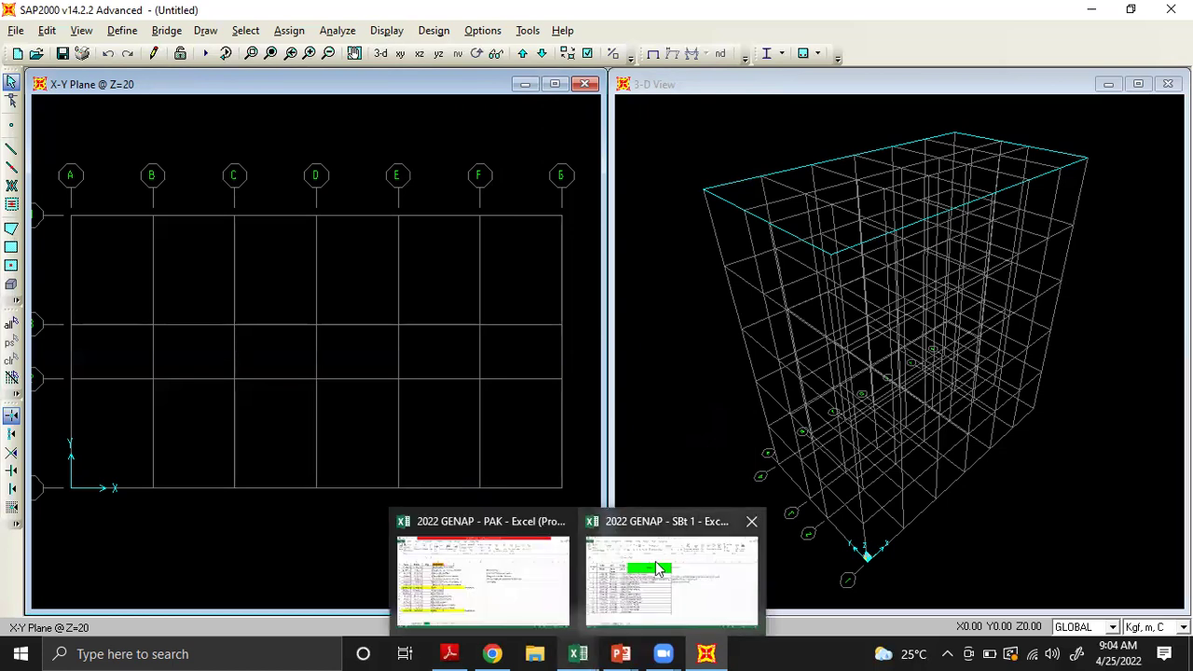
Switch to the PAK - BAHAN AJAR PowerPoint, check the column, beam and floor slab dimensions on the exercise slide, and return to SAP2000
mouse_move(621, 652)
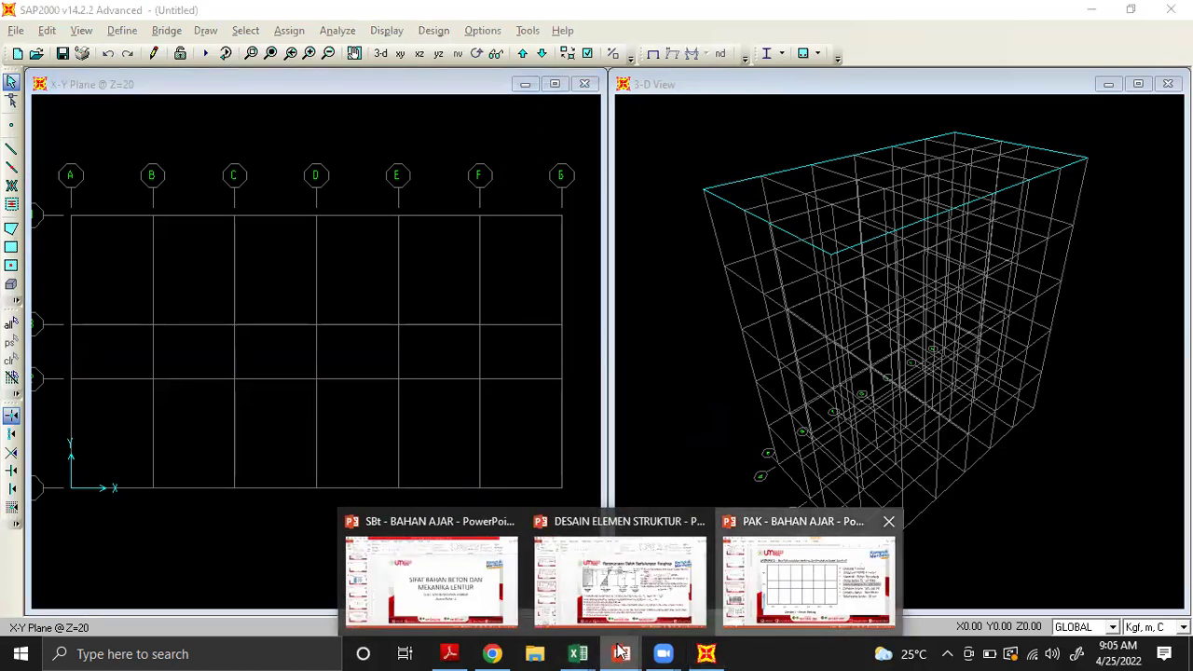
left_click(808, 574)
left_click(914, 358)
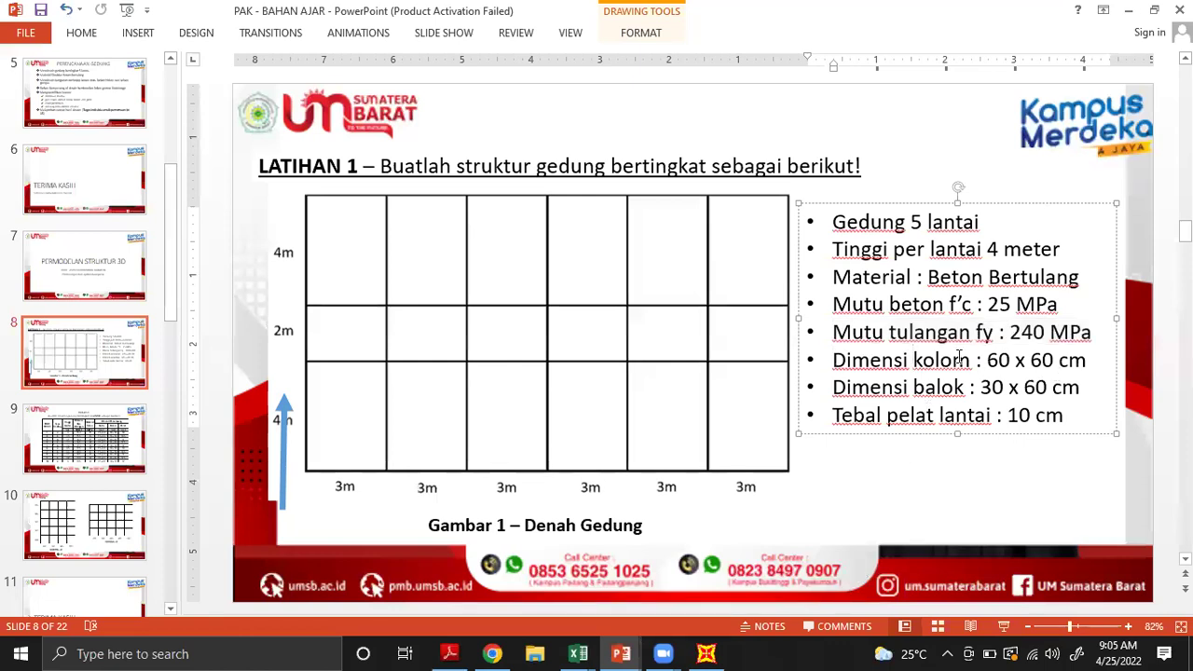
double_click(998, 360)
left_click_drag(1021, 361, 1053, 361)
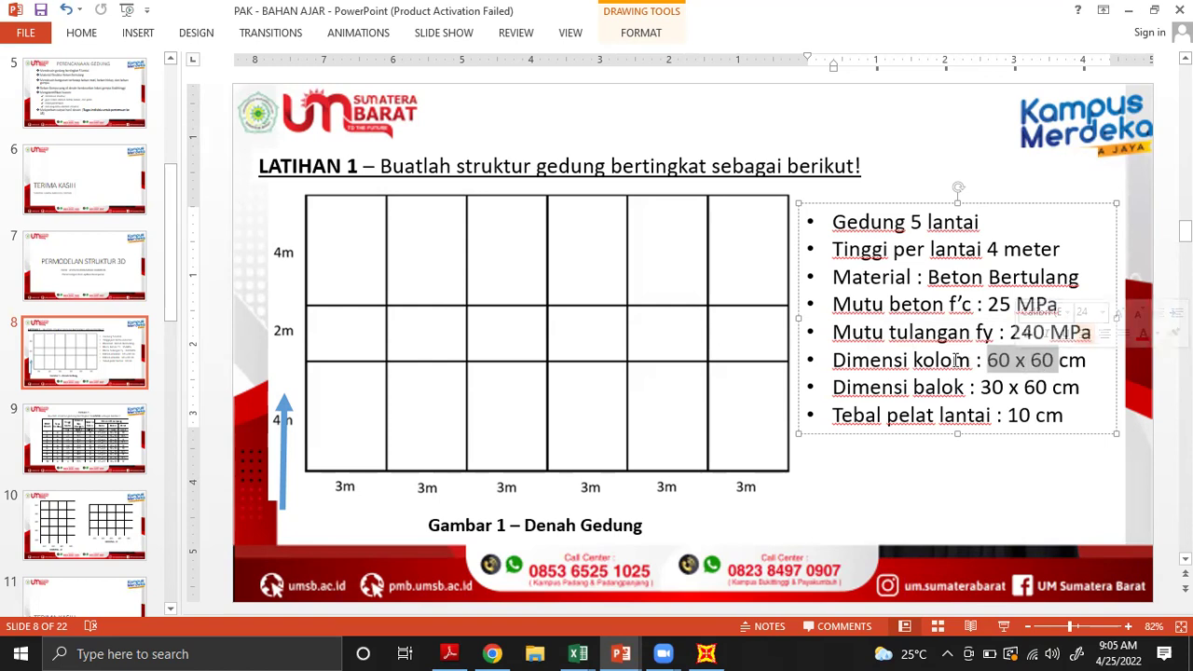
left_click_drag(975, 388, 1050, 389)
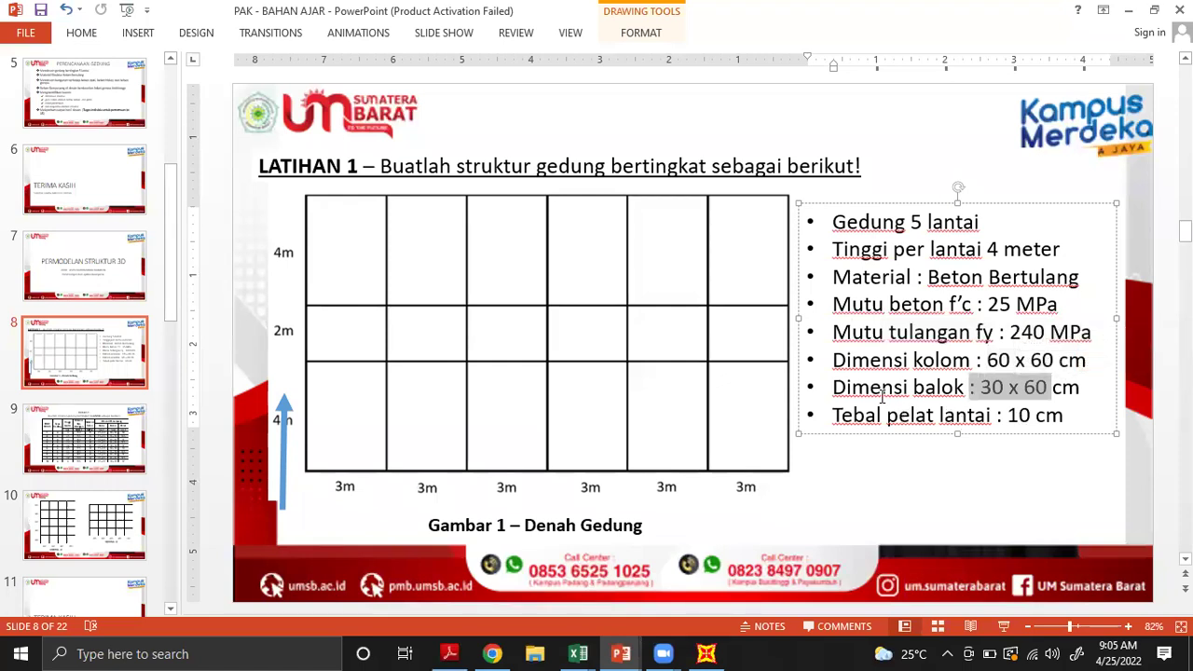
left_click_drag(834, 360, 1064, 417)
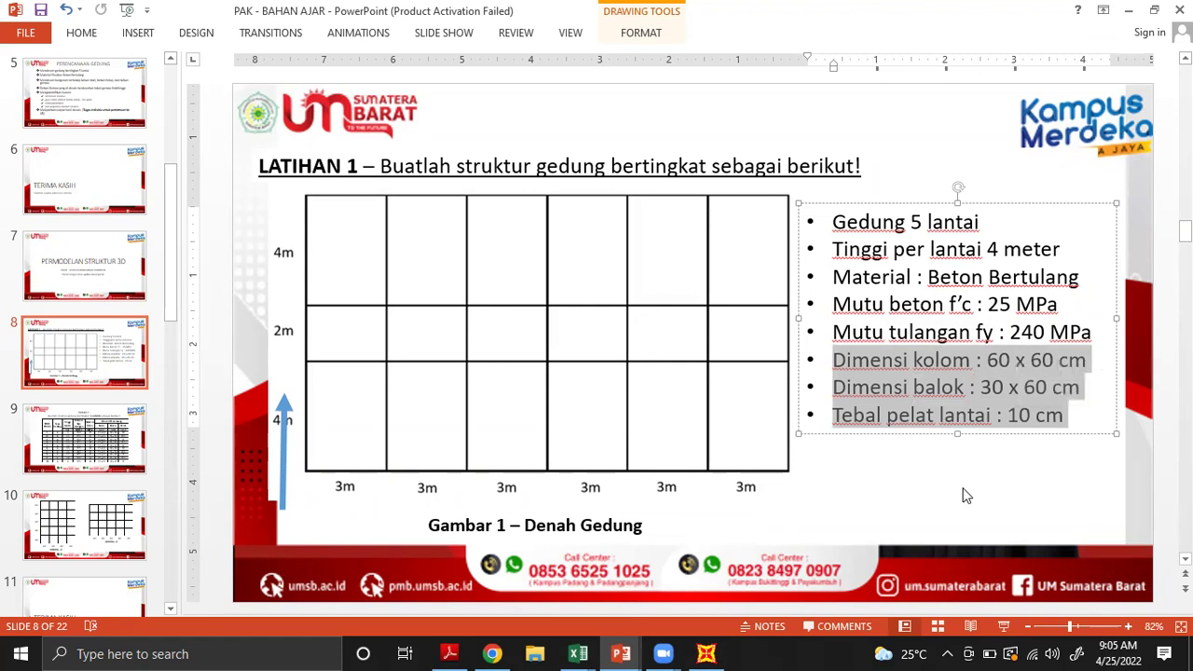
left_click(706, 652)
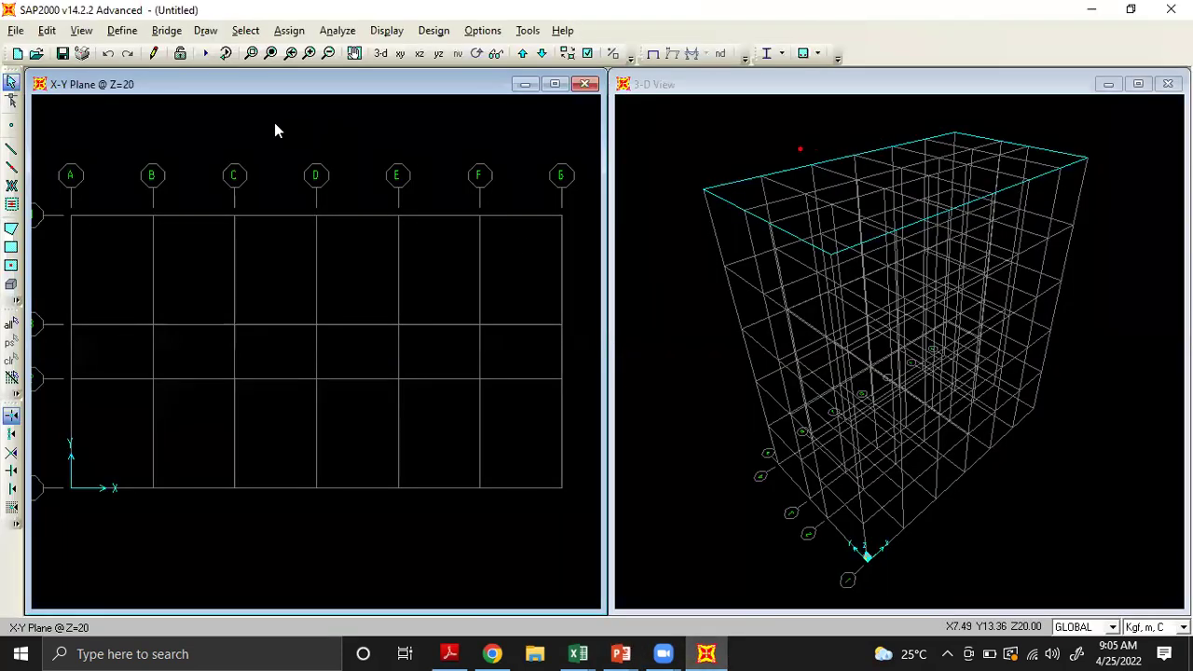
Add a new frame section property of type Concrete with a Rectangular shape
left_click(121, 31)
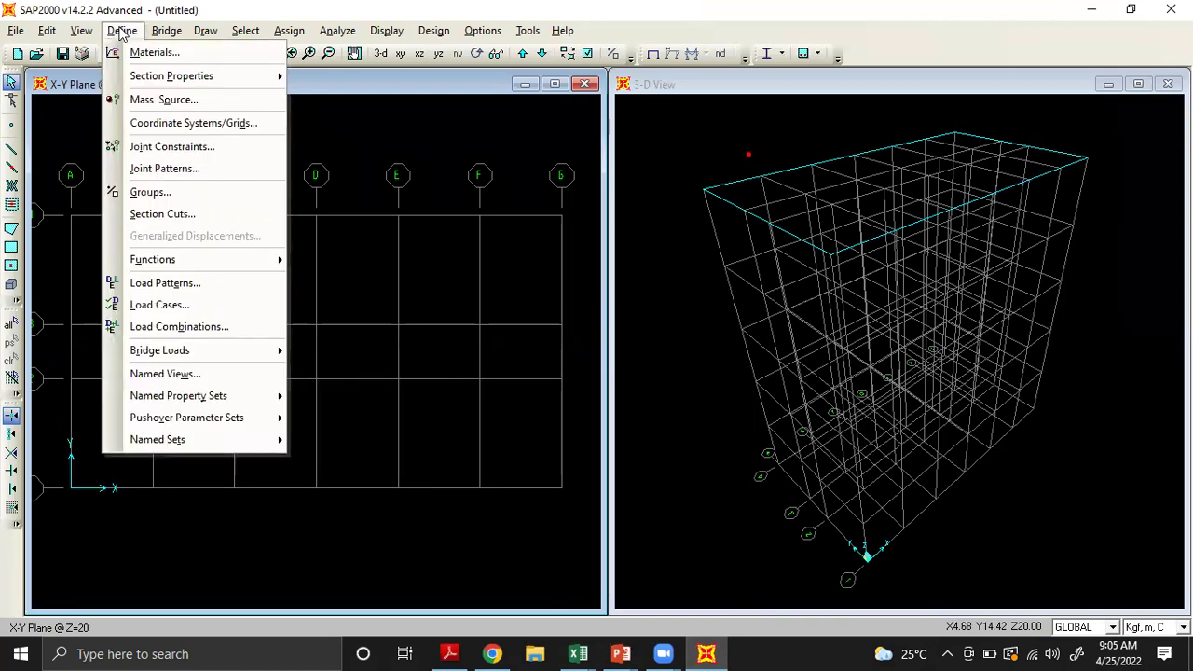
mouse_move(175, 73)
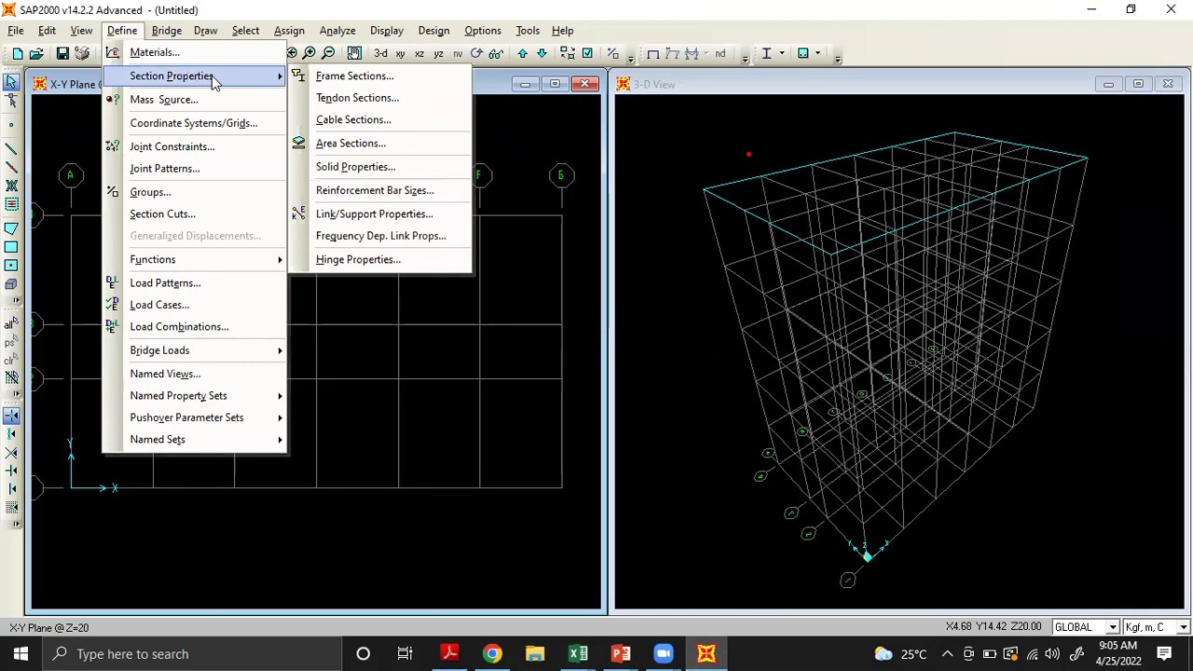
left_click(350, 79)
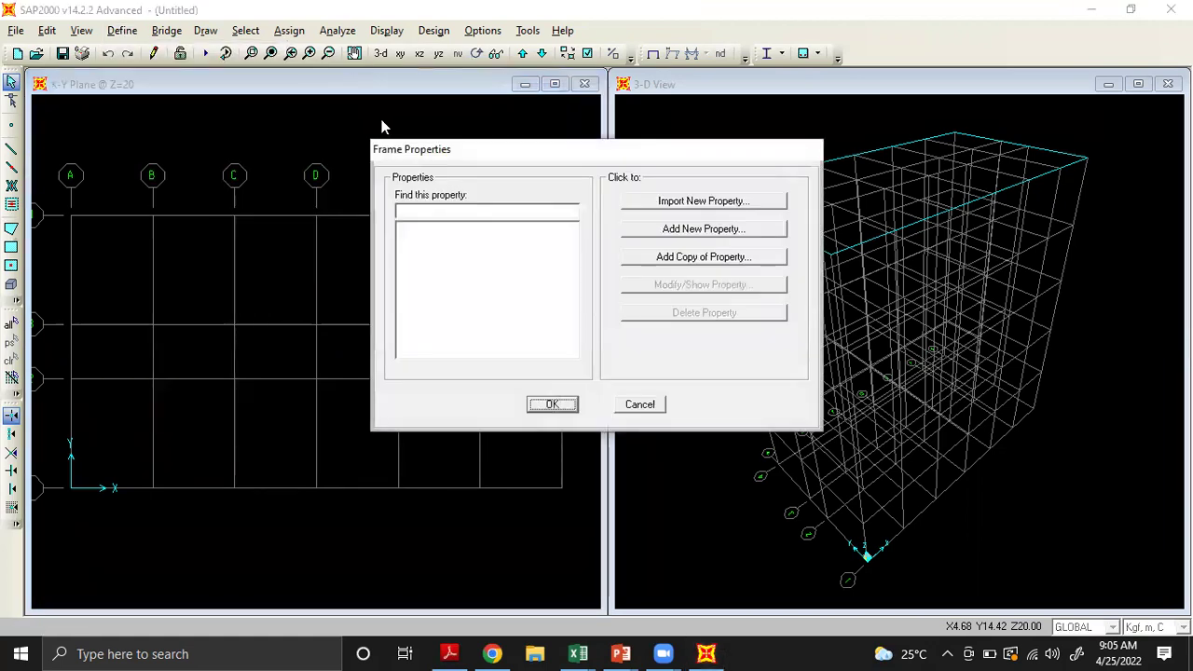
left_click(694, 233)
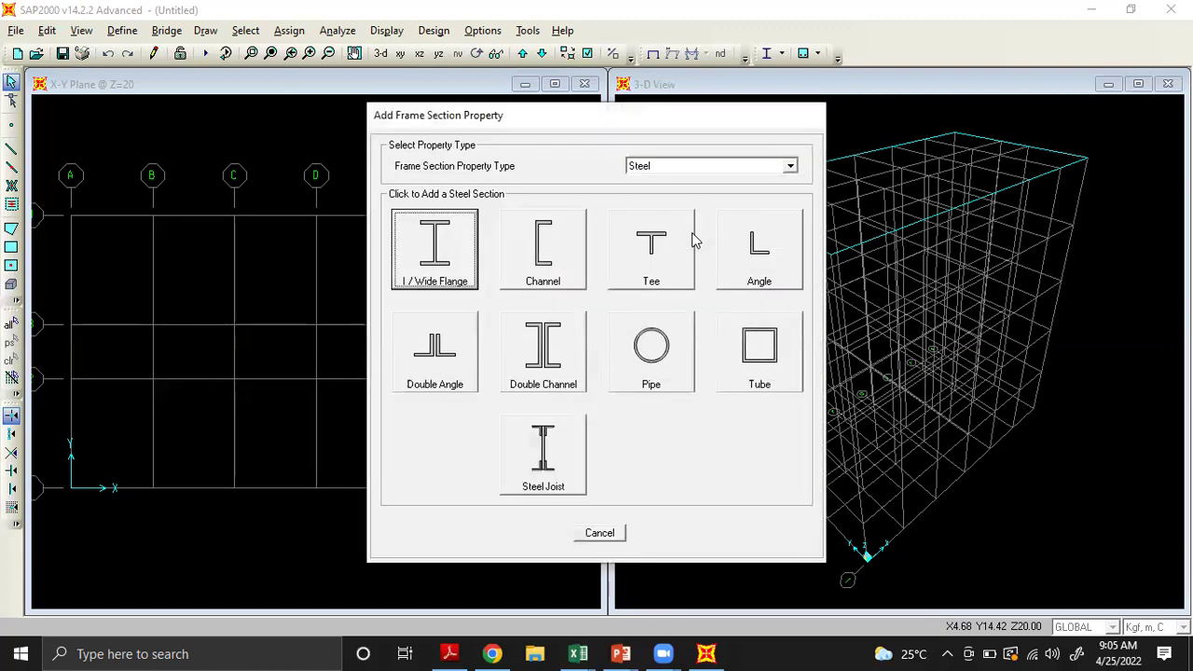
left_click(665, 167)
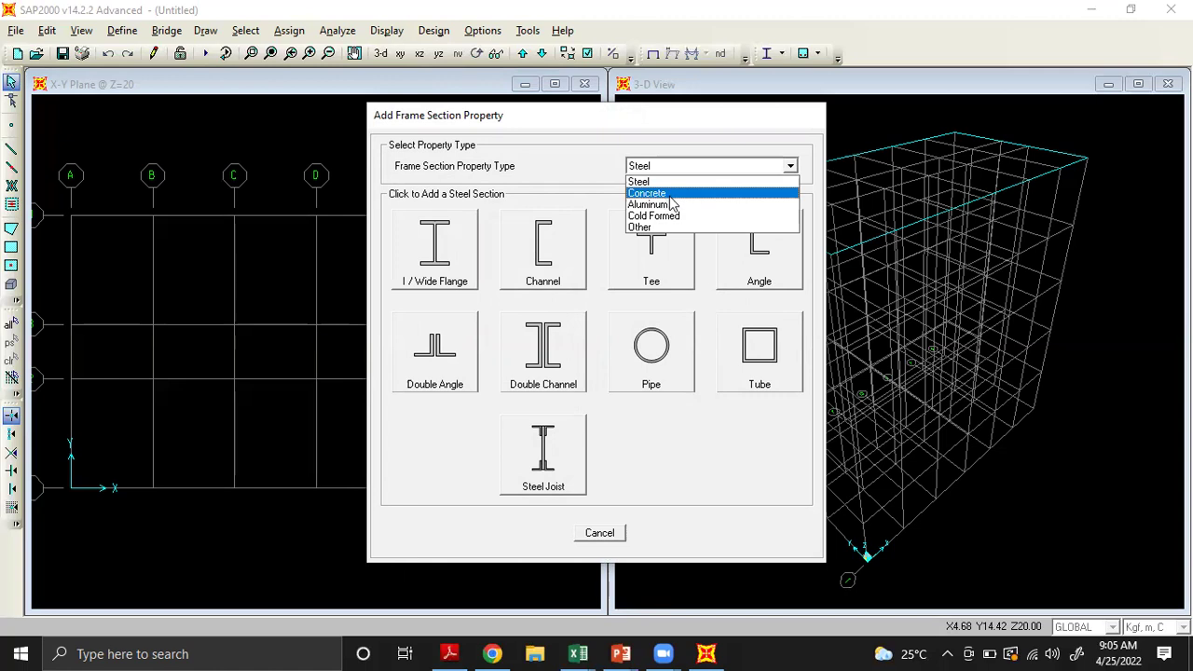
left_click(670, 193)
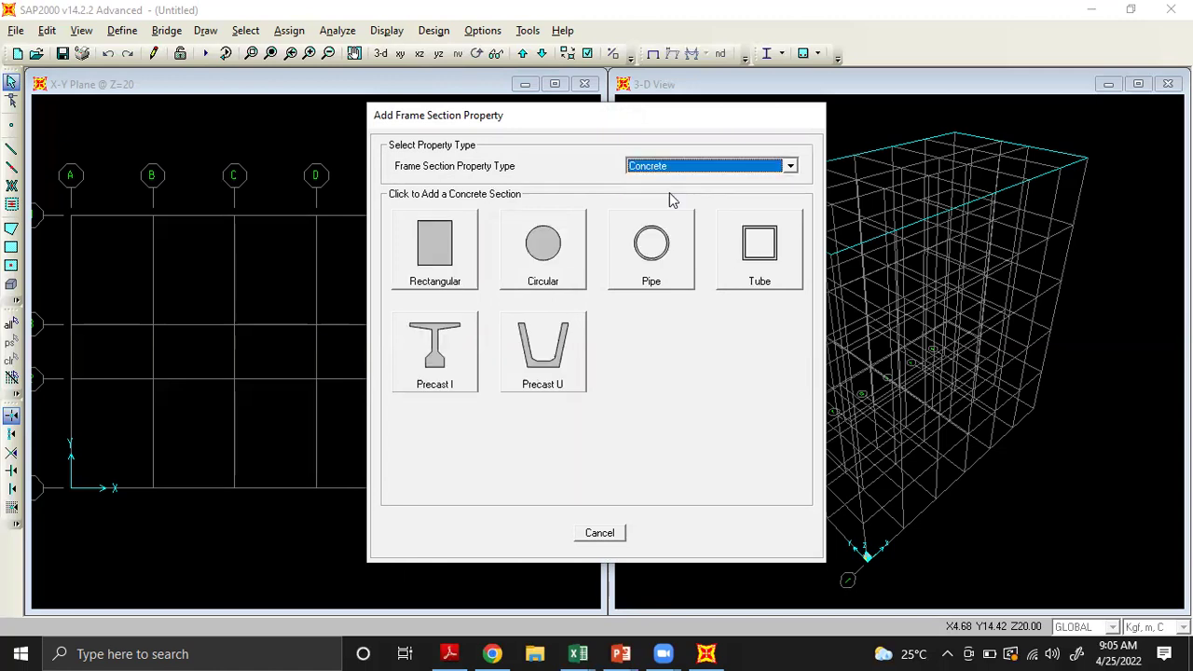
left_click(434, 252)
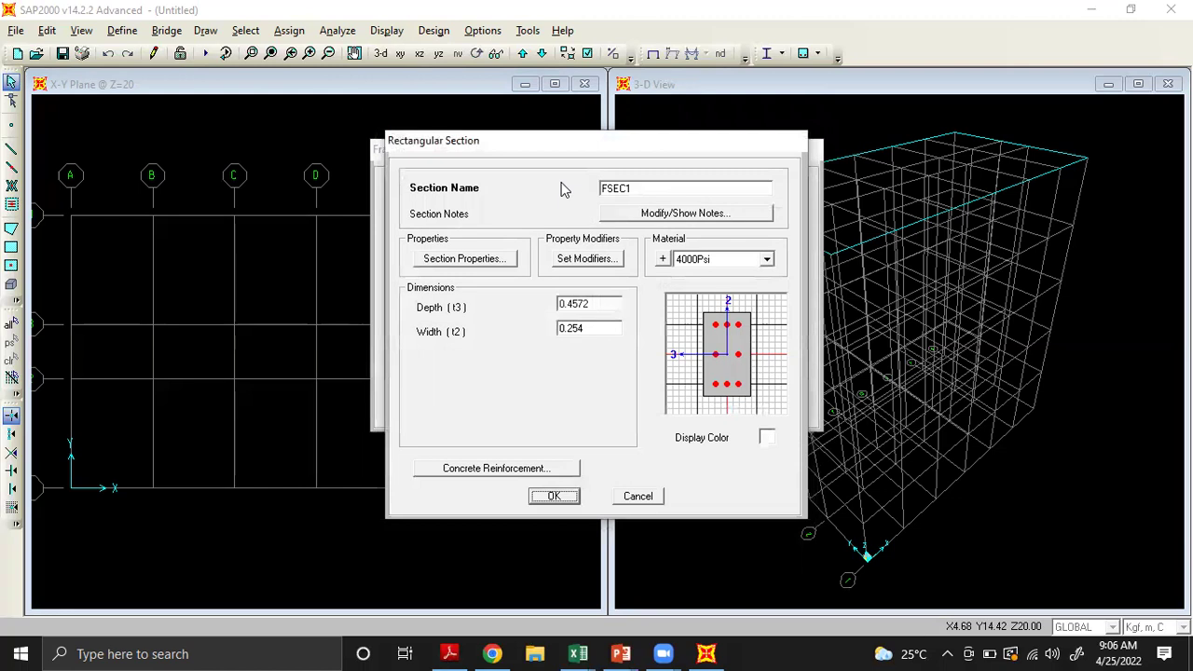
Name the rectangular section K60X60 and assign it the FC25 material
left_click(644, 186)
double_click(644, 187)
type("K60X60")
left_click(768, 260)
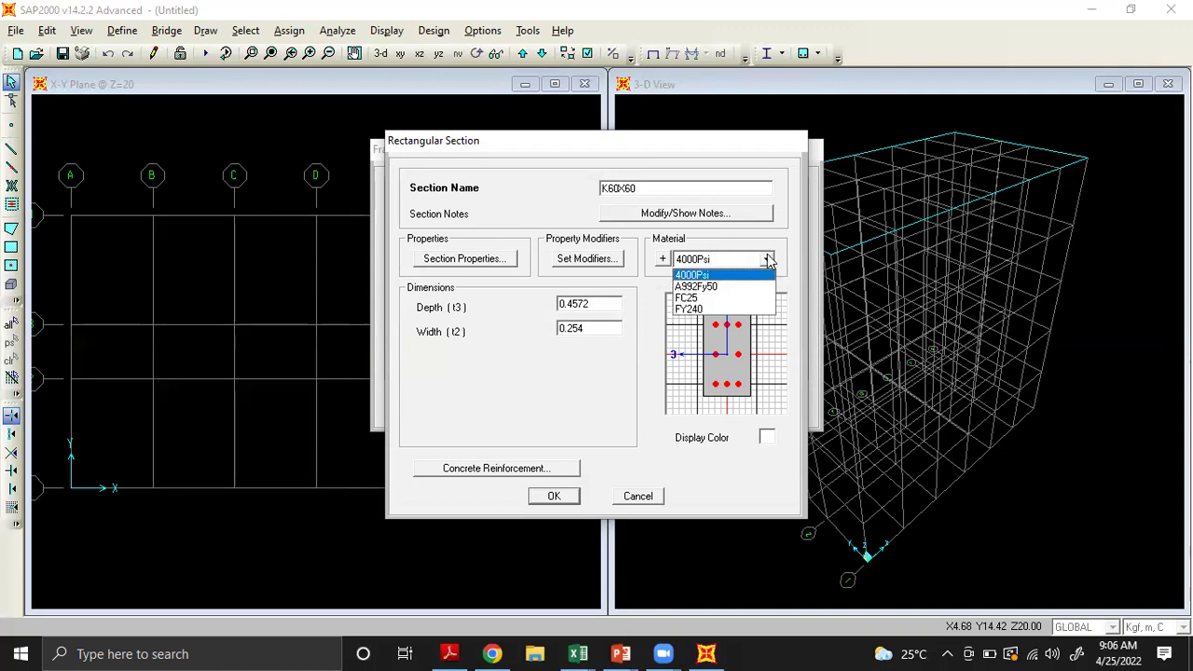
left_click(722, 298)
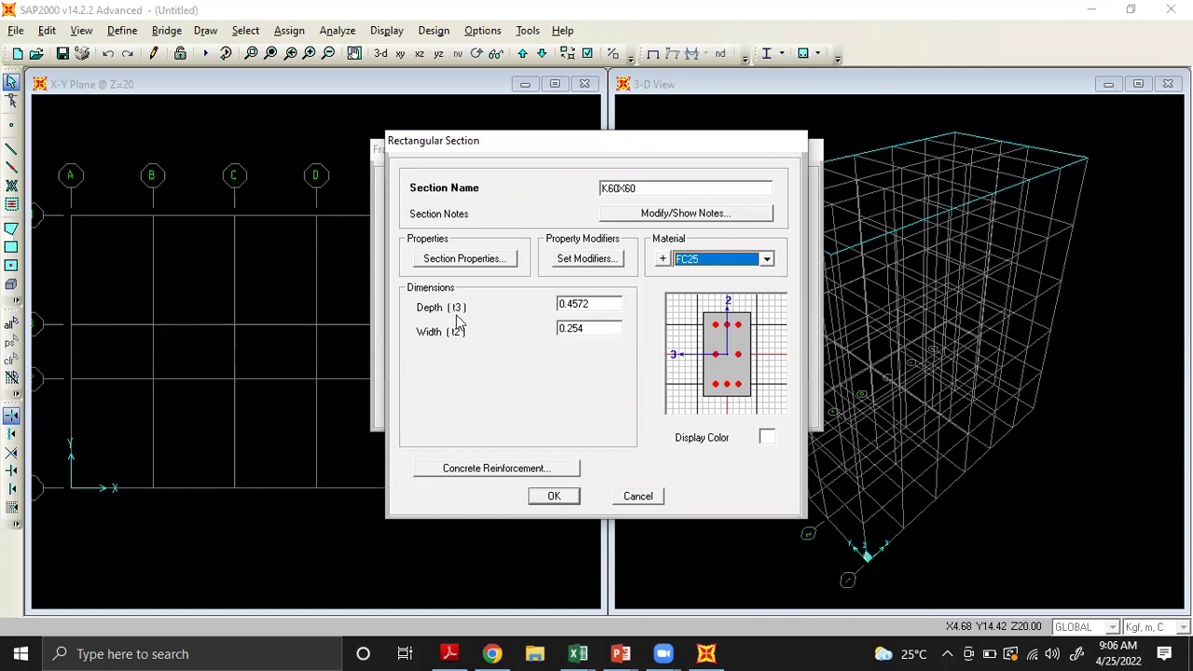
Set the K60X60 section's depth (t3) and width (t2) to 0.6 m each and accept the section
double_click(601, 307)
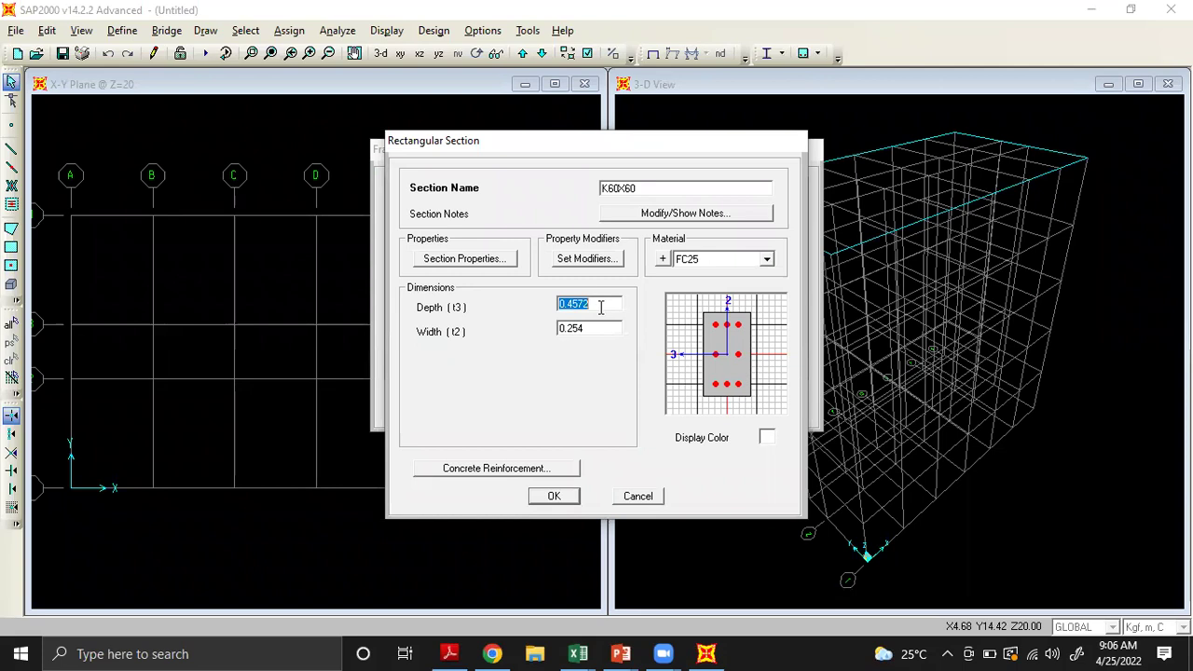
type("0.6")
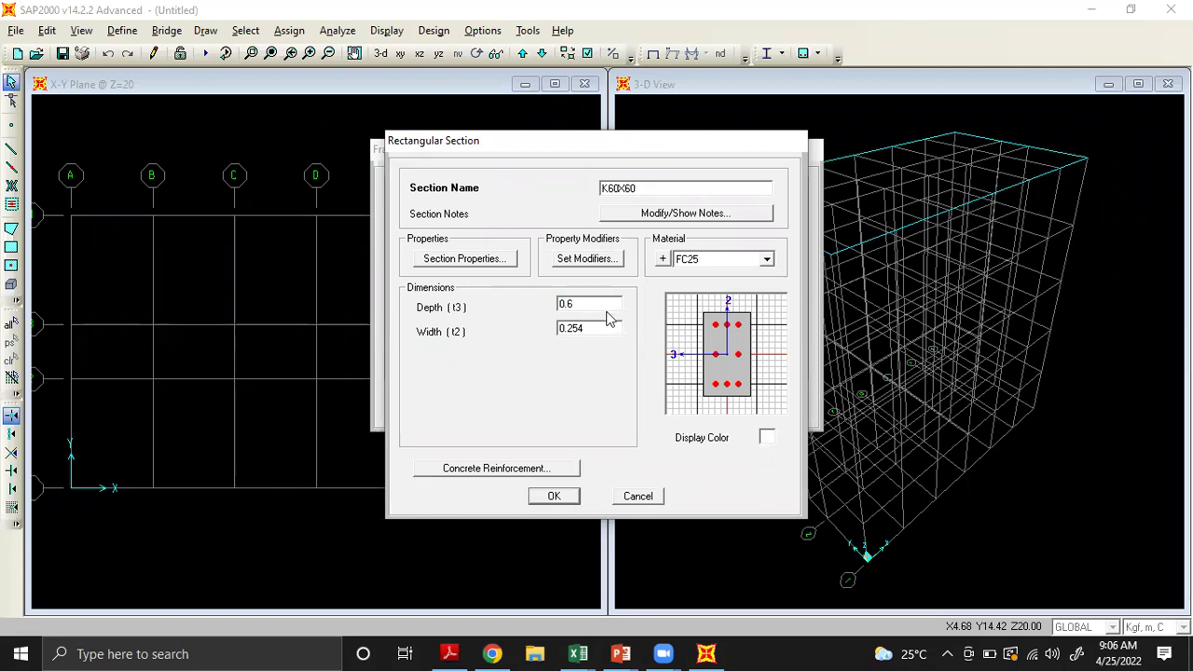
left_click(598, 330)
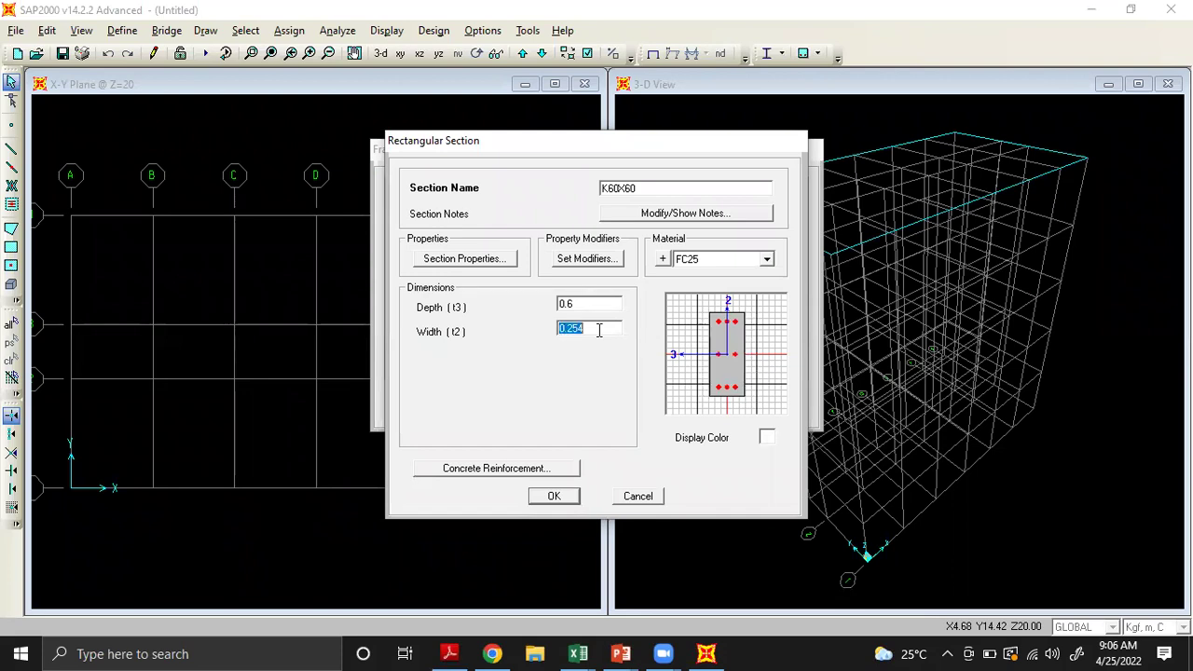
type("0.6")
key("Return")
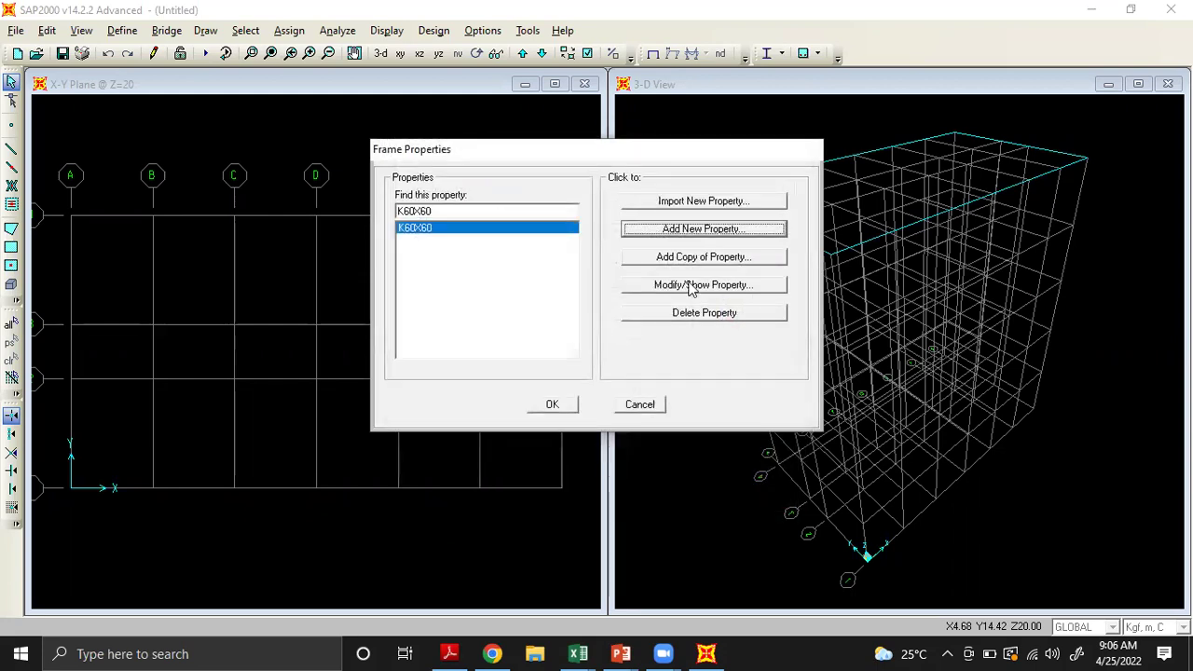
Reopen the K60X60 section, review its dimensions and concrete reinforcement data, and accept both
left_click(657, 285)
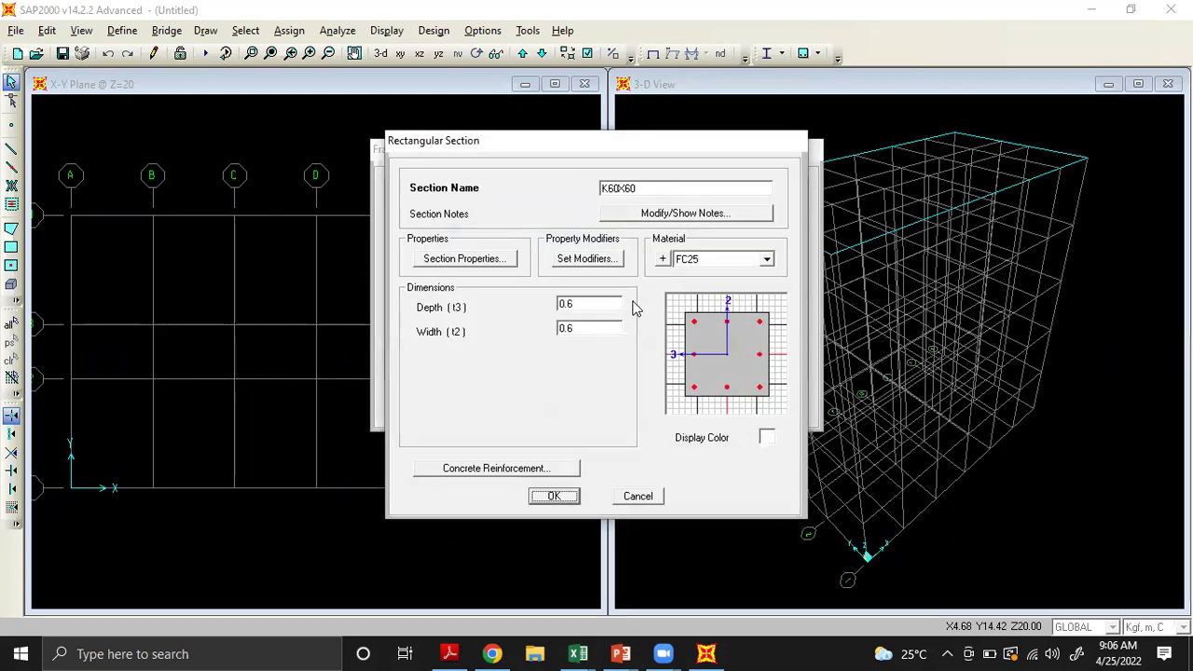
double_click(585, 329)
double_click(583, 305)
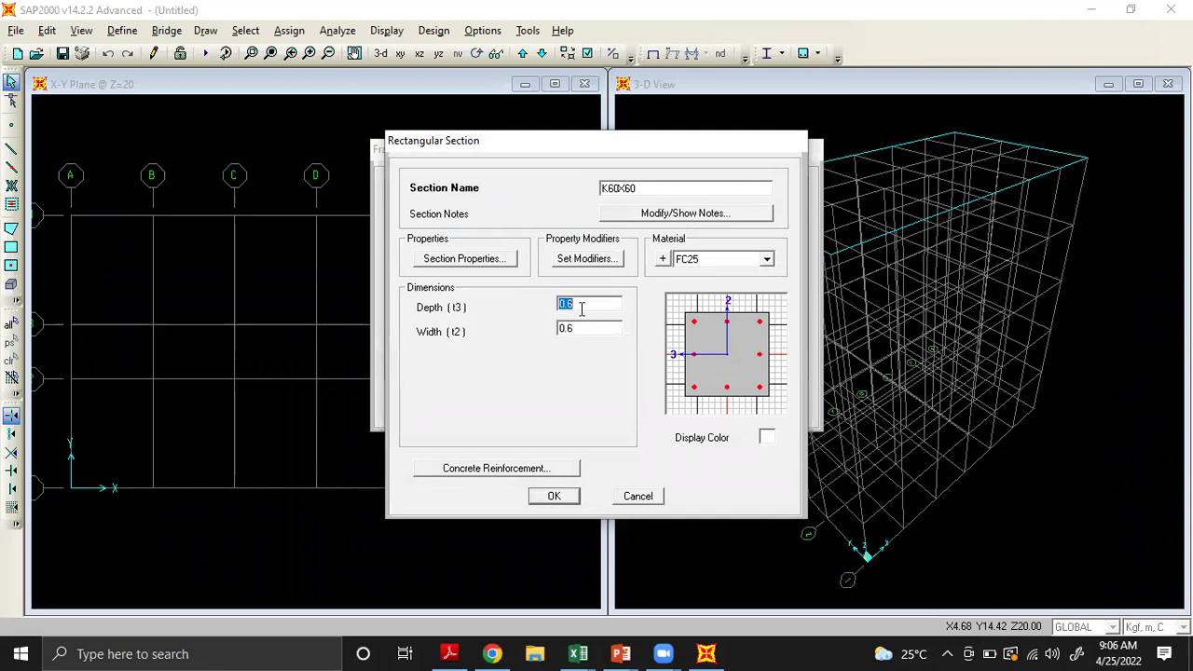
double_click(586, 330)
left_click(499, 469)
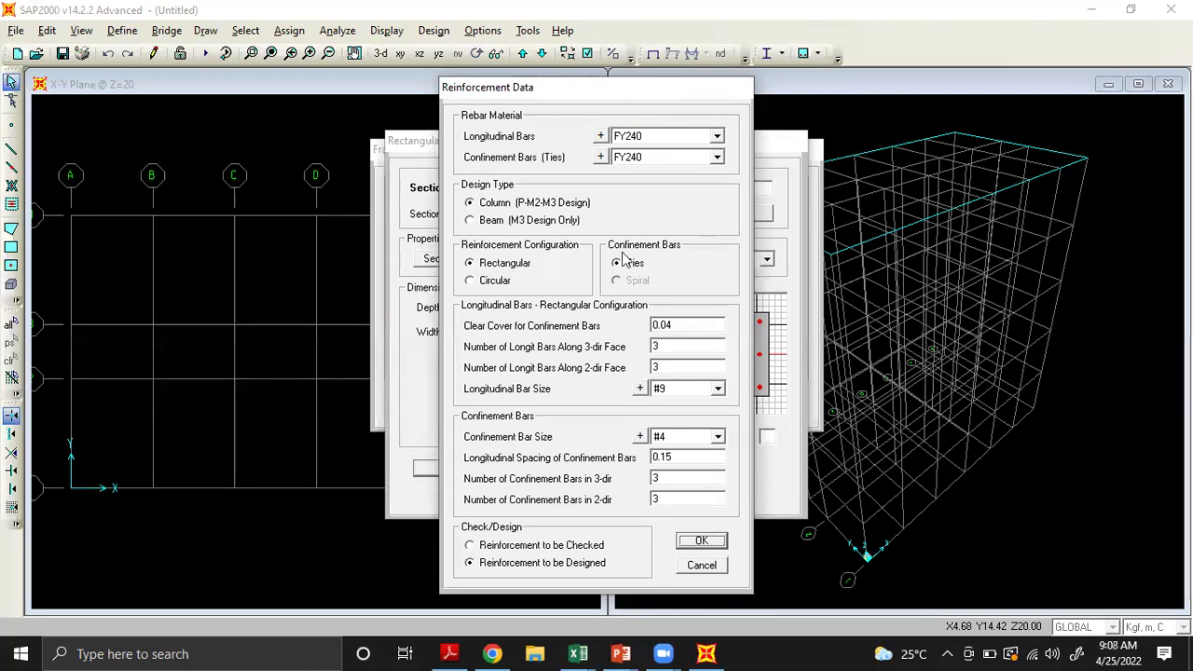
left_click(700, 542)
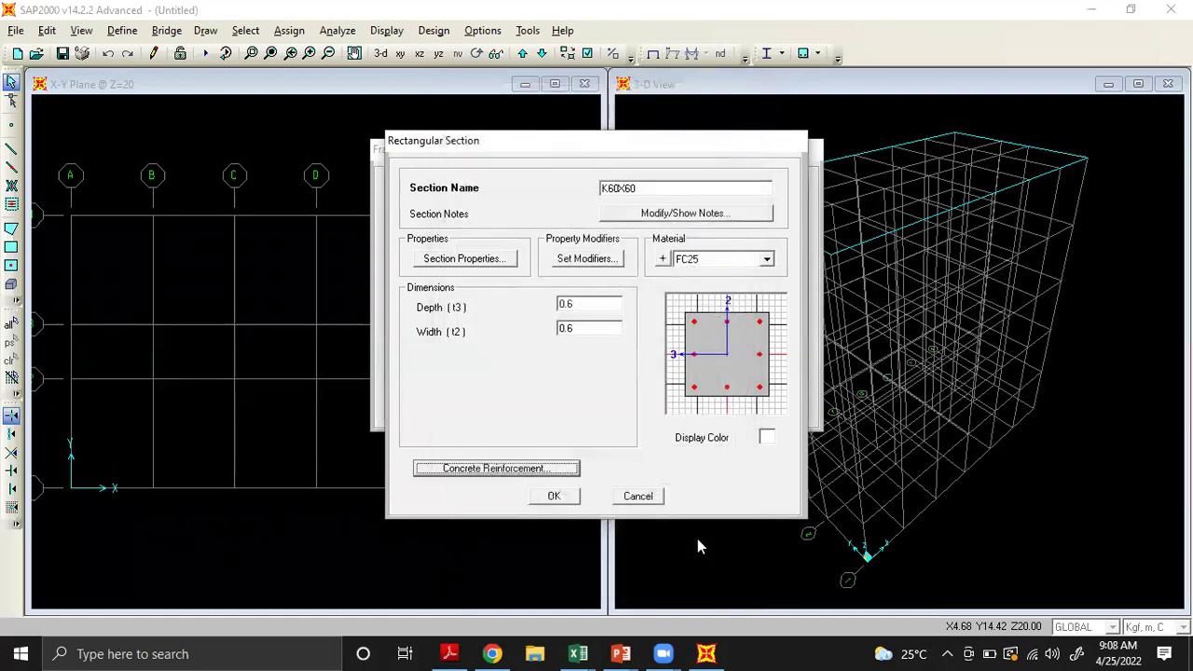
left_click(559, 496)
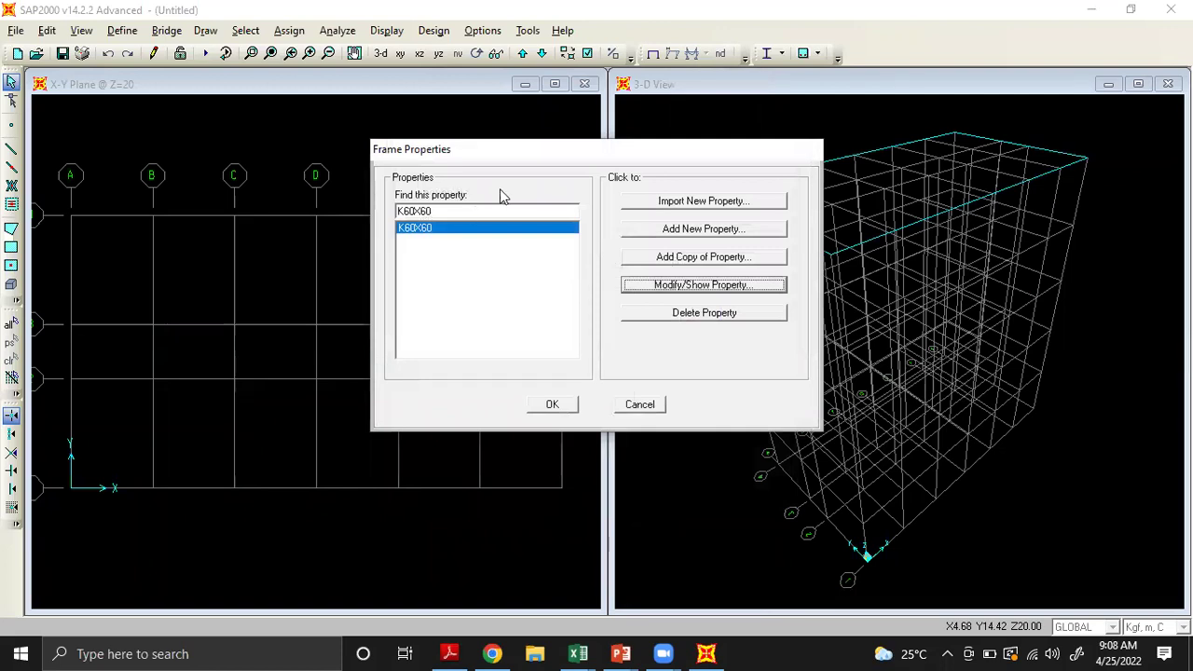
Add a rectangular concrete frame section named B30X60 and assign it the FY240 material
left_click(692, 231)
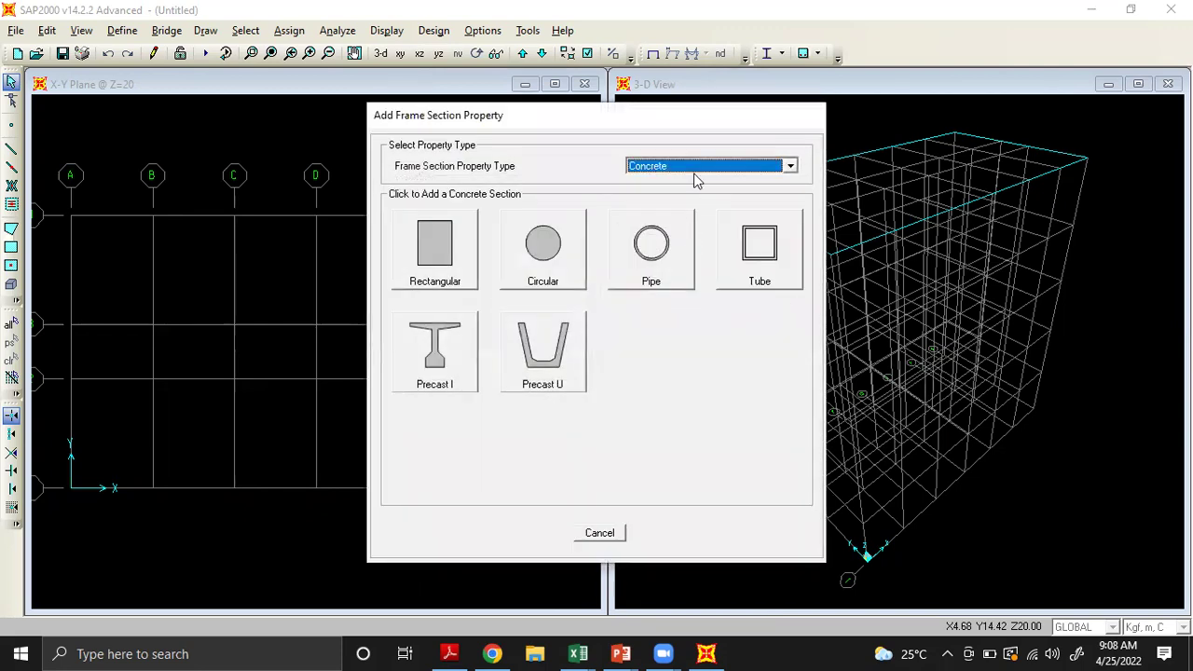
left_click(434, 241)
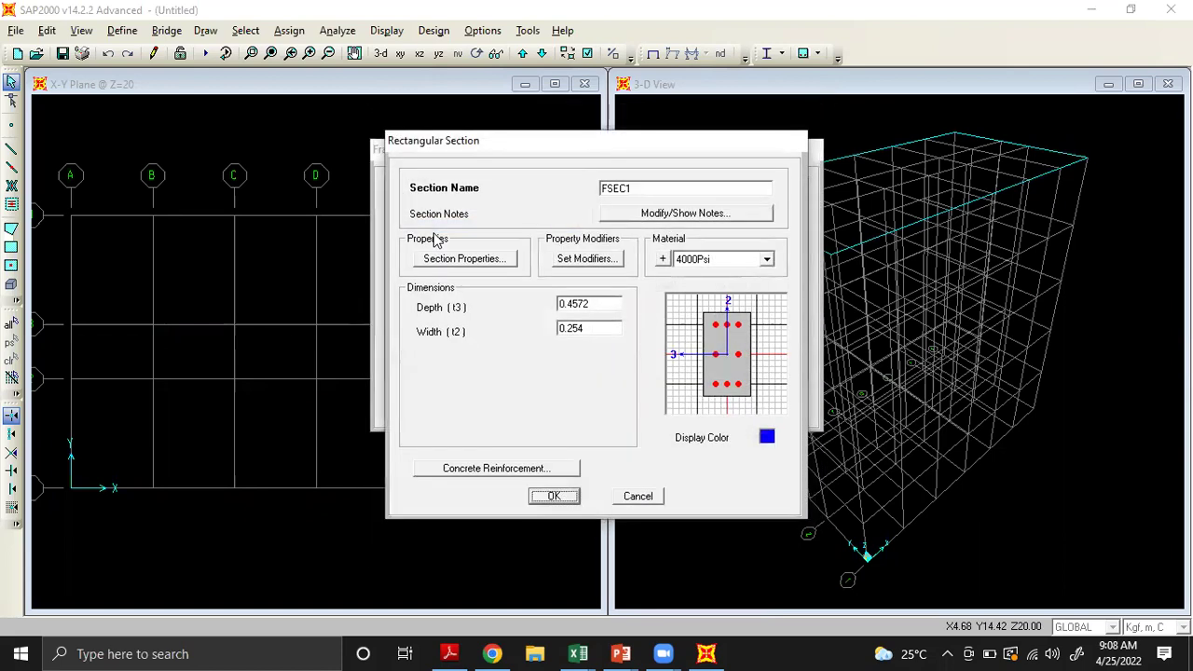
left_click(625, 188)
left_click_drag(634, 189, 583, 192)
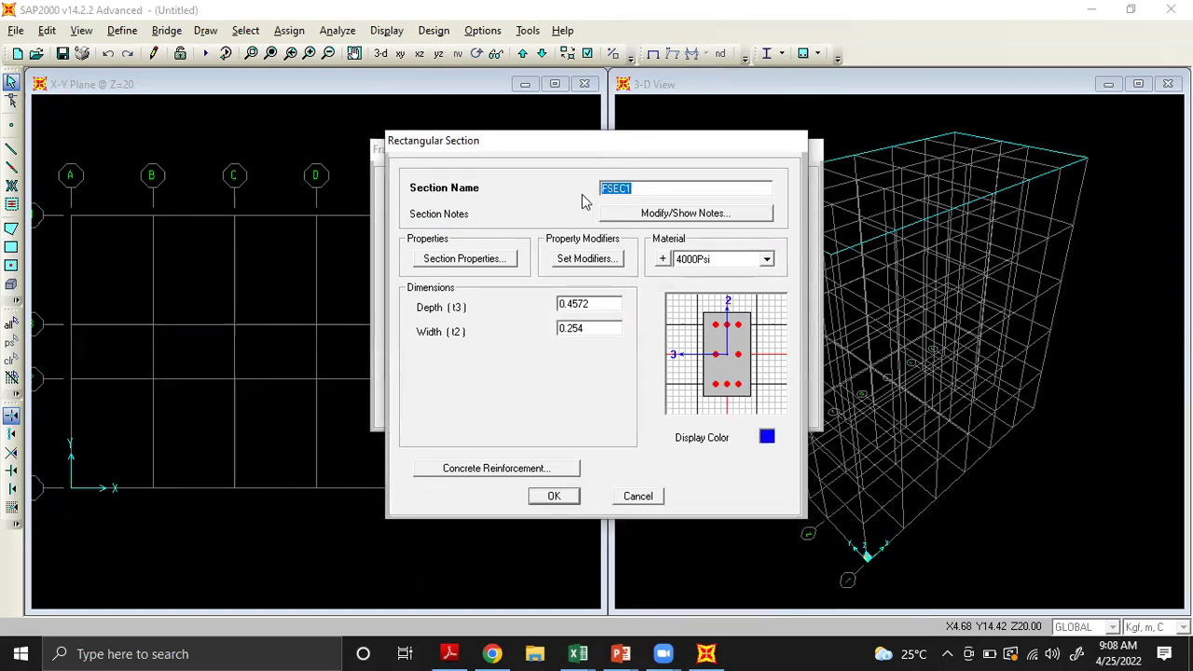
type("B30X60")
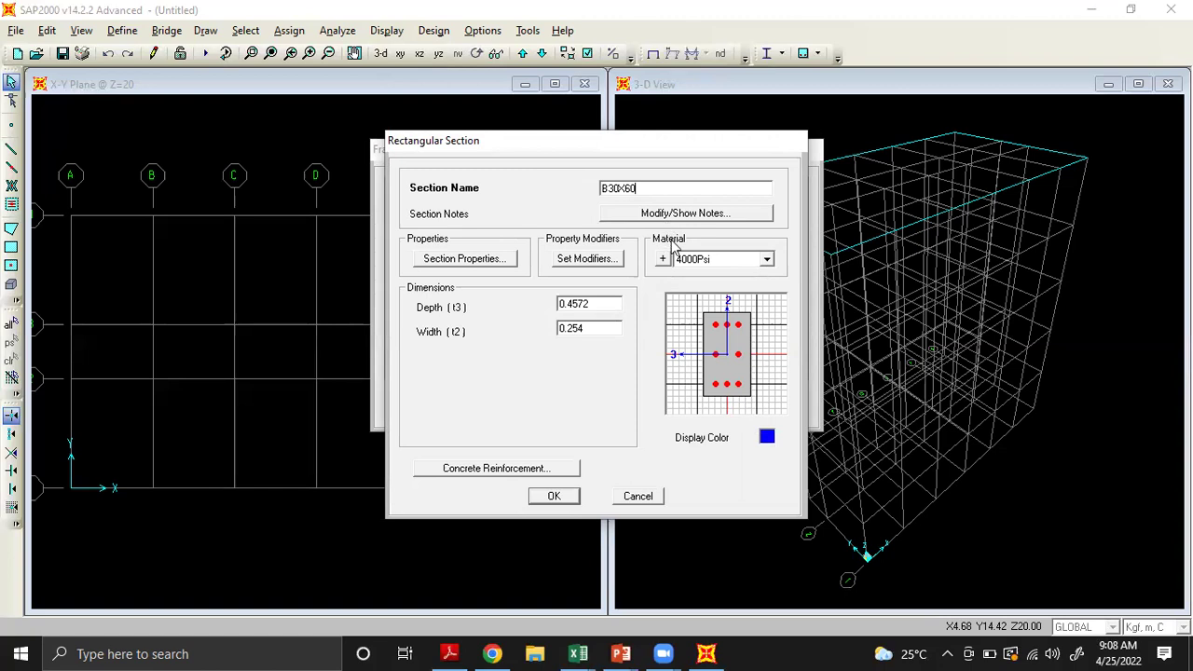
left_click(705, 266)
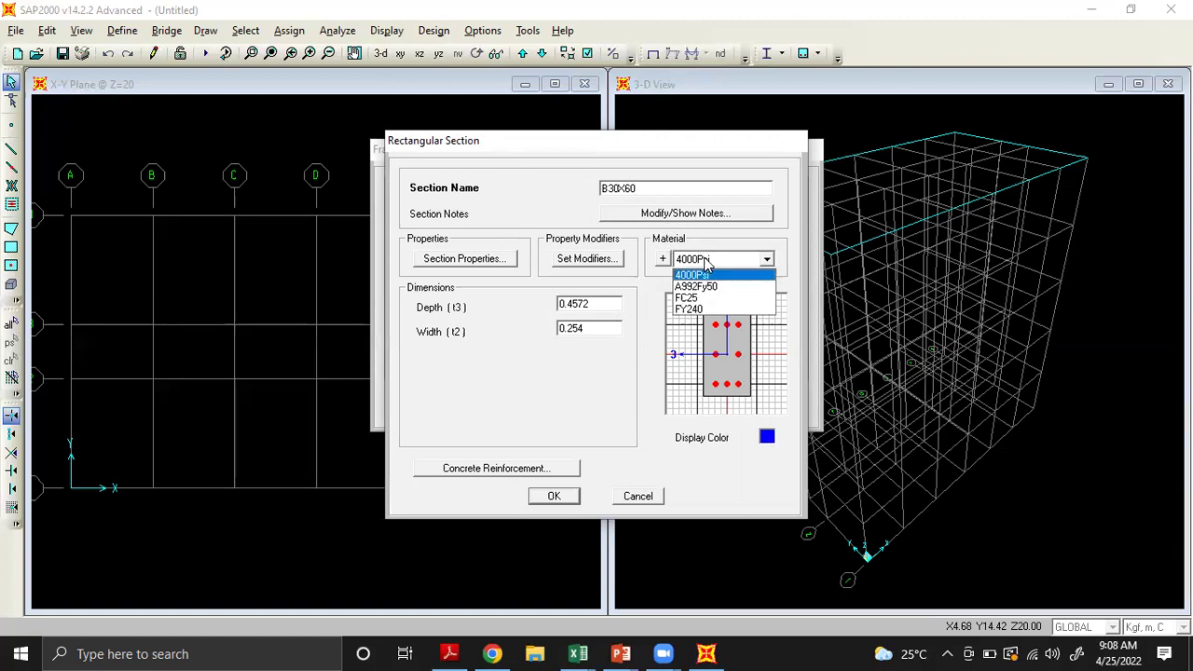
left_click(698, 310)
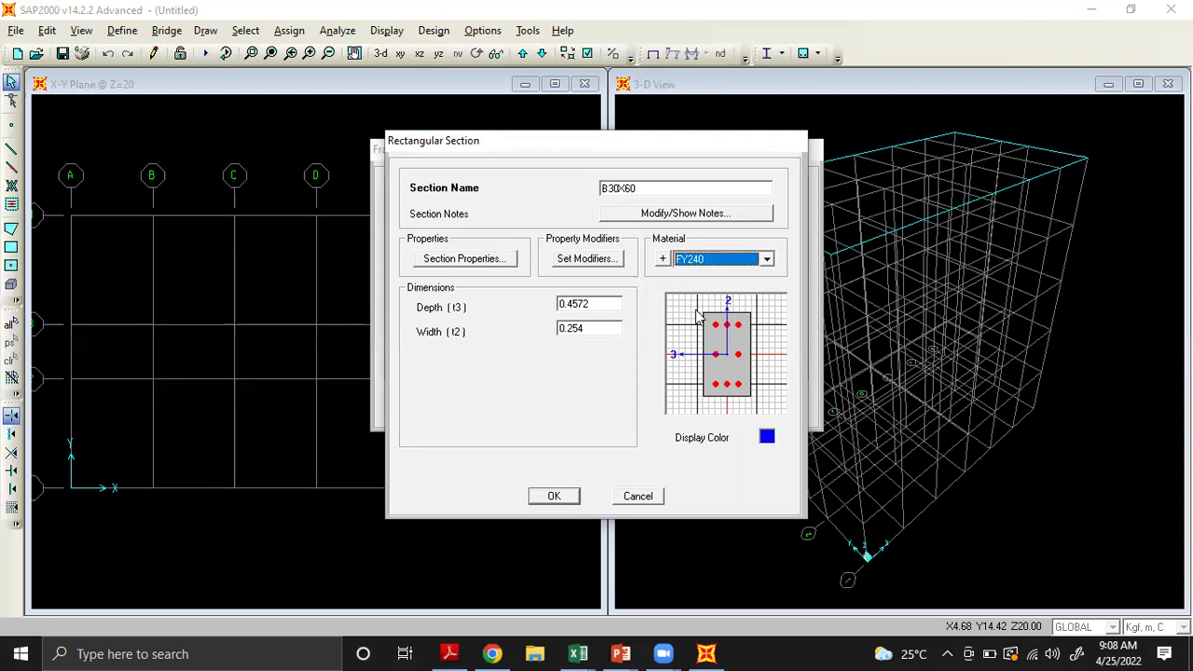
Set the B30X60 section's depth (t3) to 0.3 m and width (t2) to 0.6 m
double_click(586, 306)
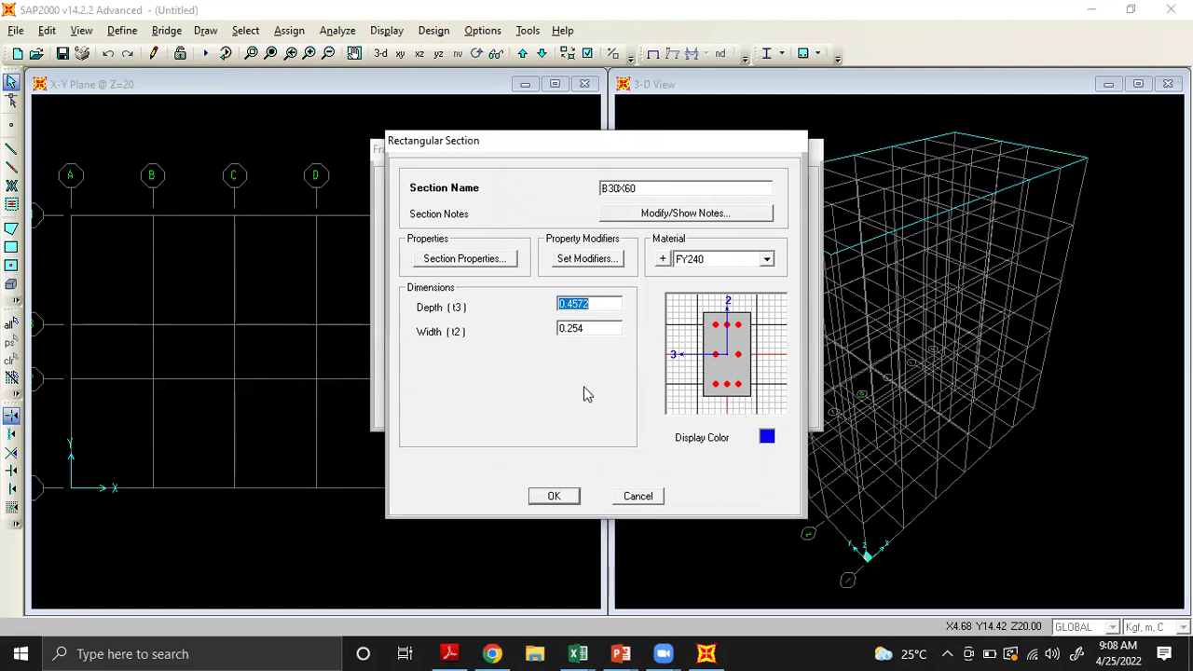
type("0.3")
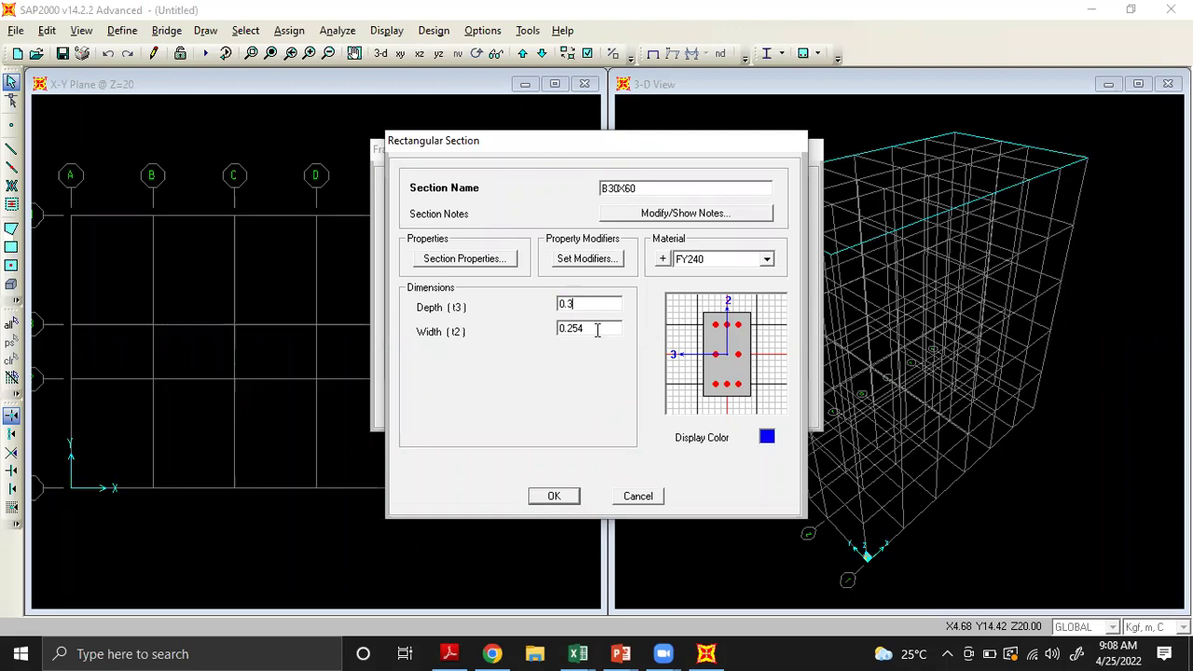
left_click(596, 330)
type("0.6")
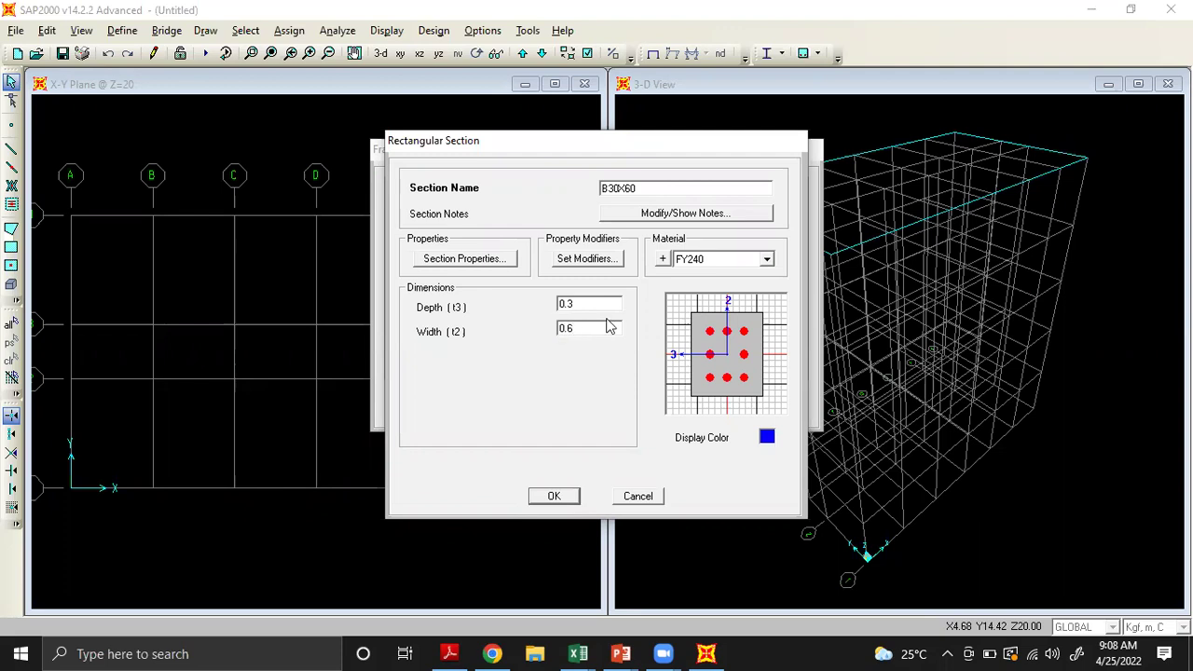
Change the B30X60 section's depth (t3) to 0.6 m and width (t2) to 0.3 m, and accept the section
left_click(602, 305)
left_click(599, 328)
left_click(600, 305)
left_click(600, 303)
key("BackSpace")
type("6")
left_click(602, 328)
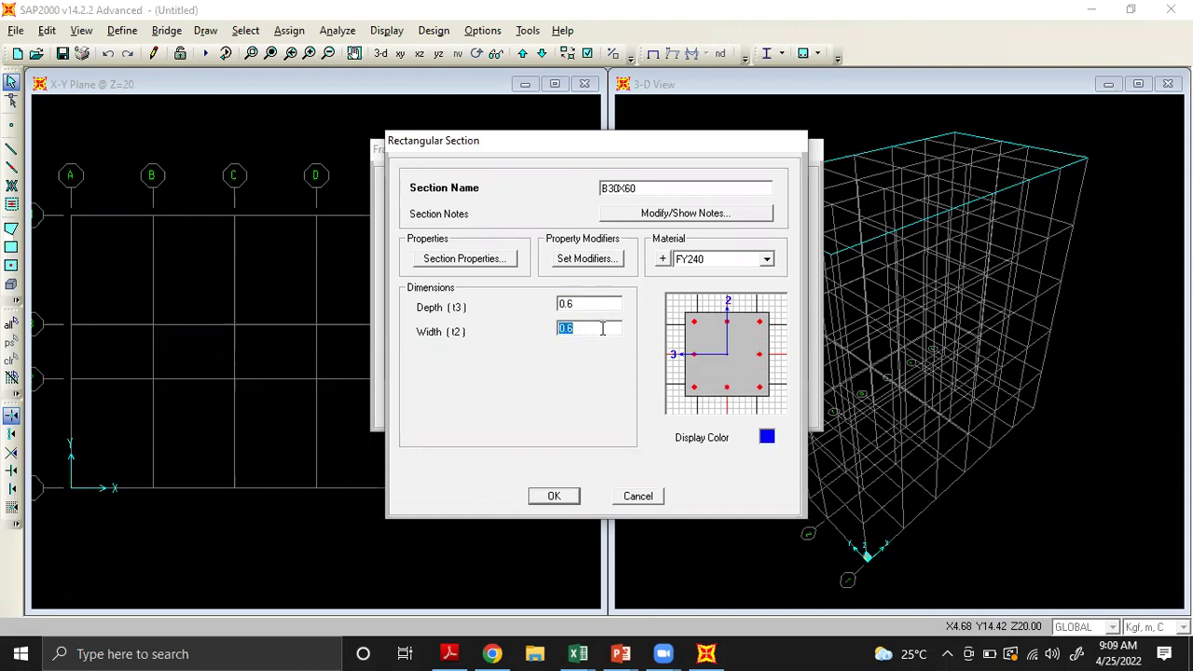
left_click(602, 328)
key("BackSpace")
type("3")
left_click(613, 300)
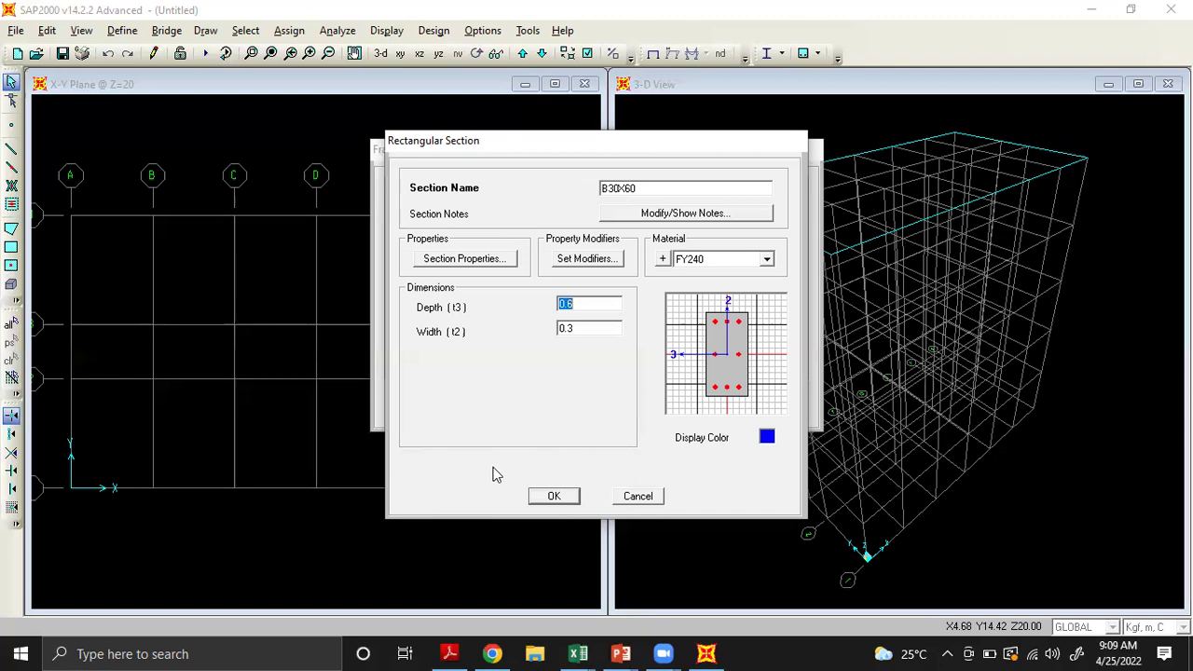
left_click(553, 496)
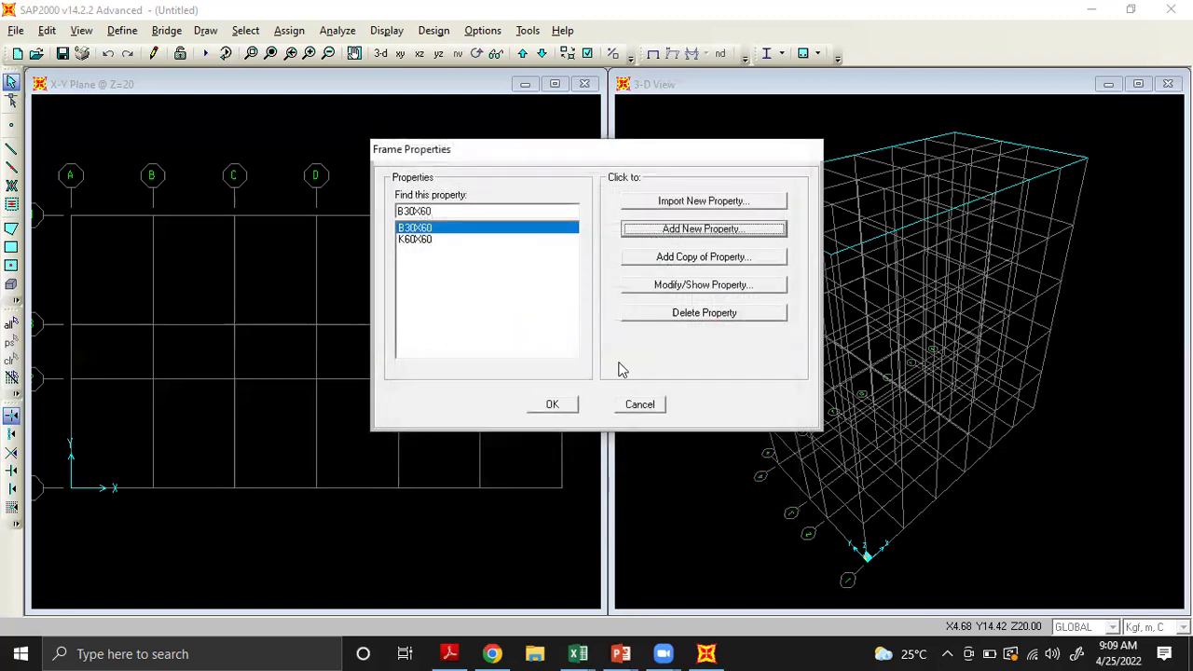
Review the B30X60 section's definition against a blank rectangular concrete section, cancelling each without changes
left_click(662, 285)
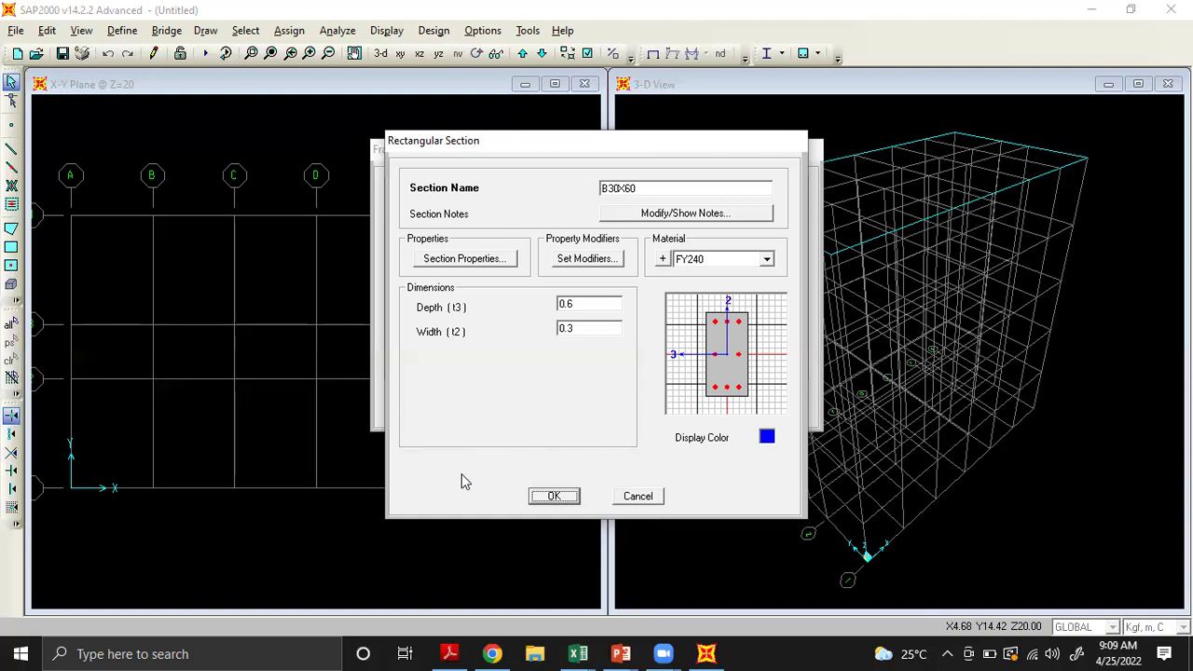
left_click(639, 499)
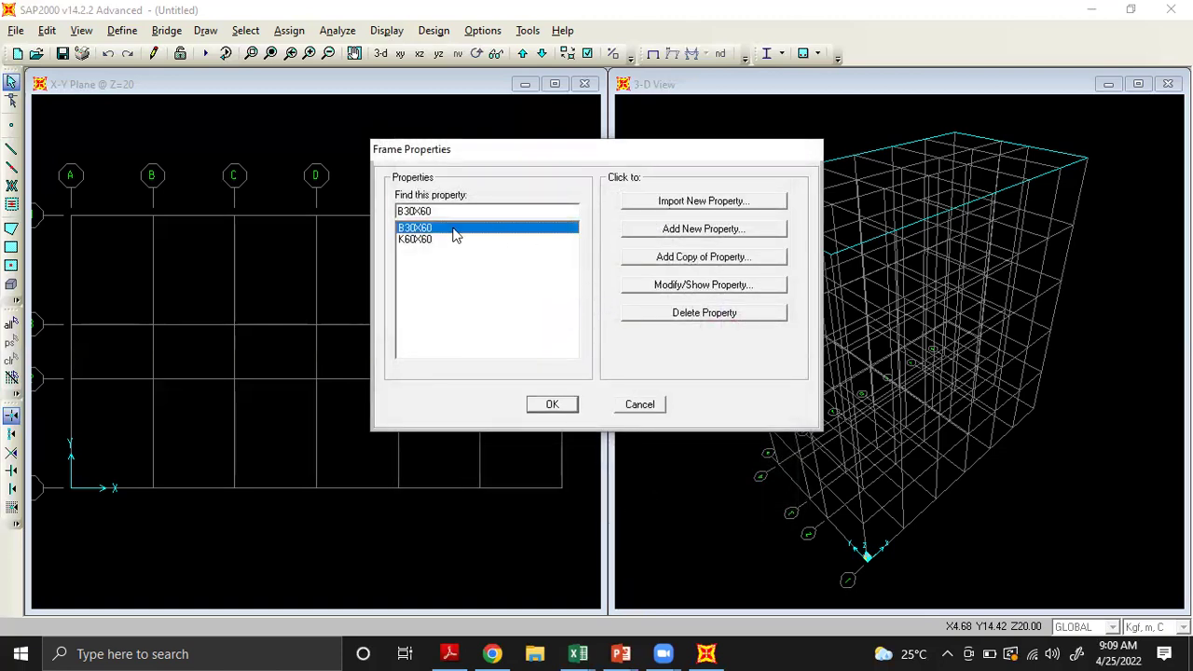
left_click(690, 230)
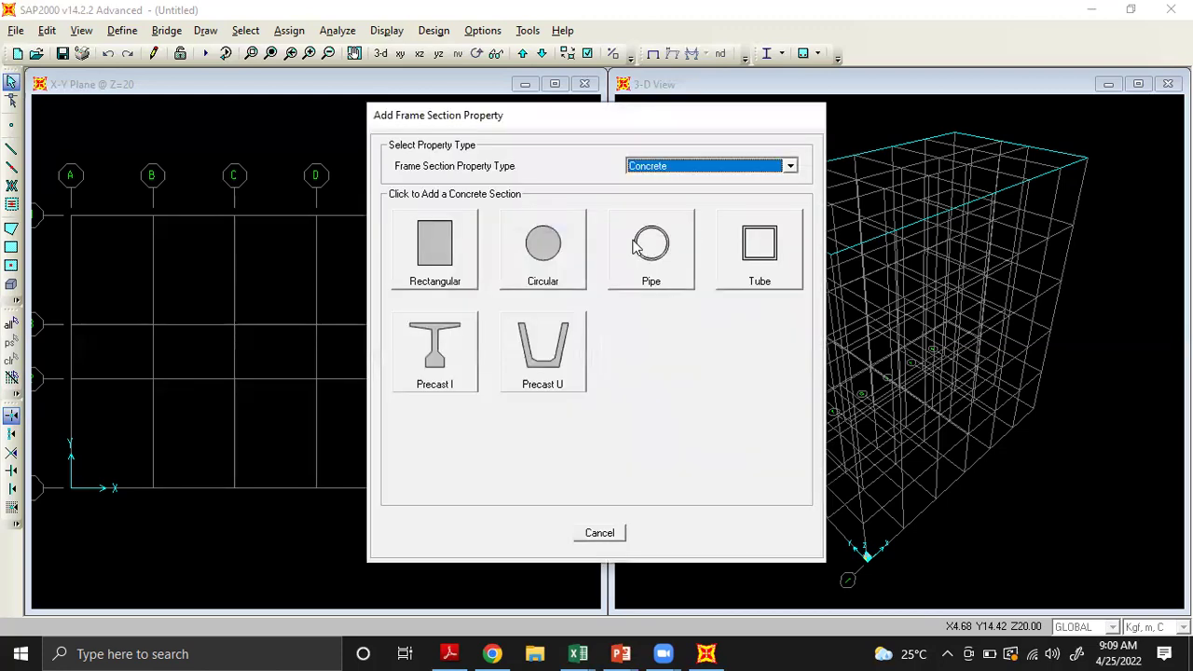
left_click(441, 252)
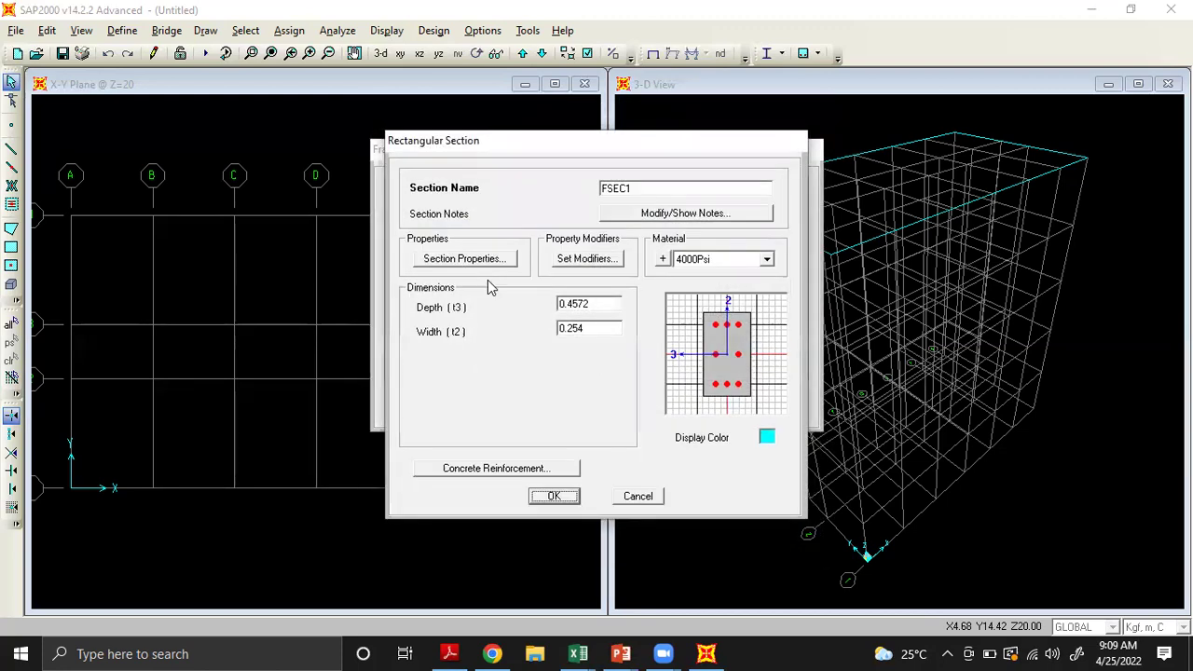
left_click(639, 497)
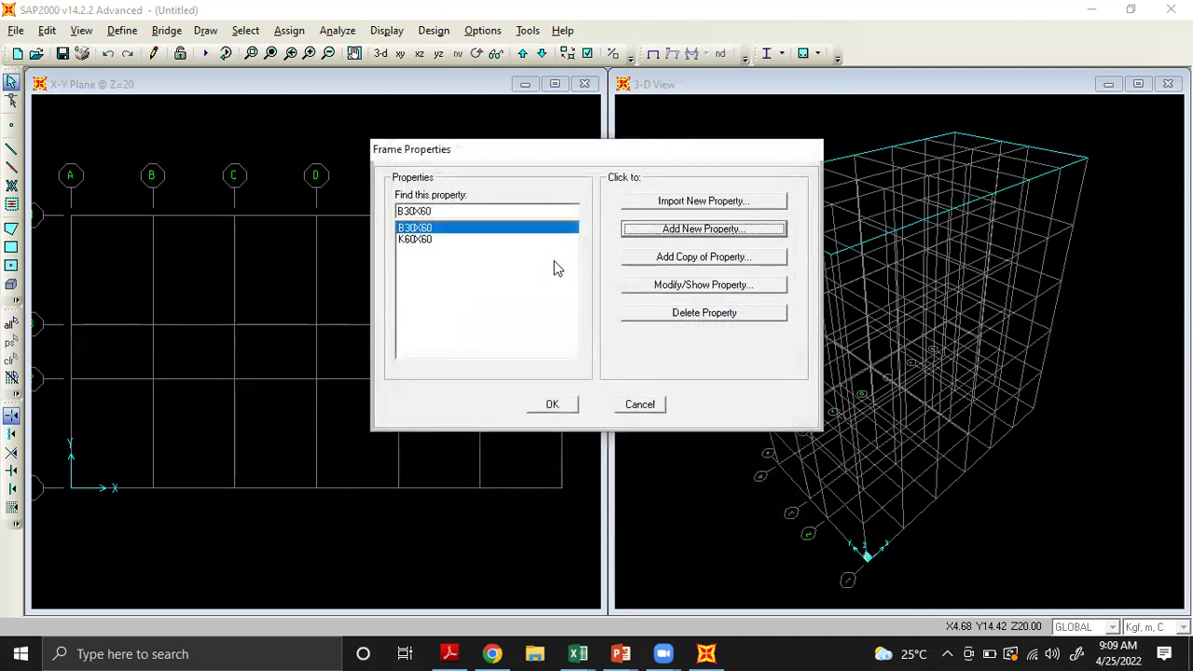
left_click(642, 289)
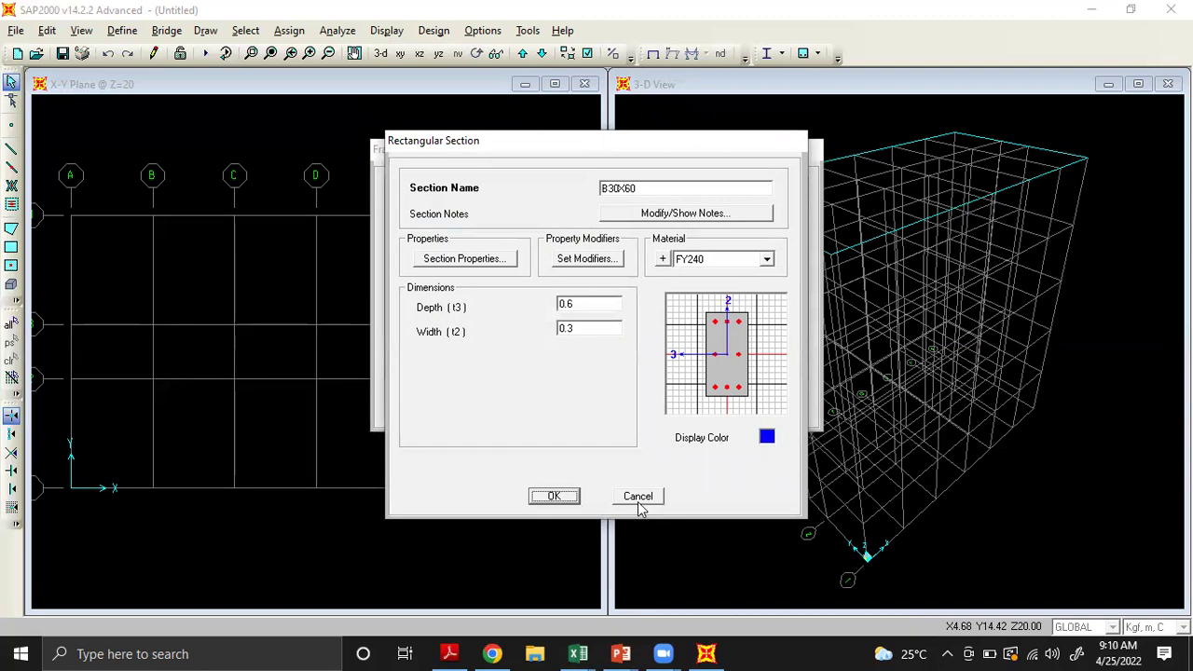
left_click(639, 499)
Try to delete the B30X60 section from the frame properties list
left_click(414, 240)
left_click(410, 230)
left_click(678, 316)
left_click(724, 386)
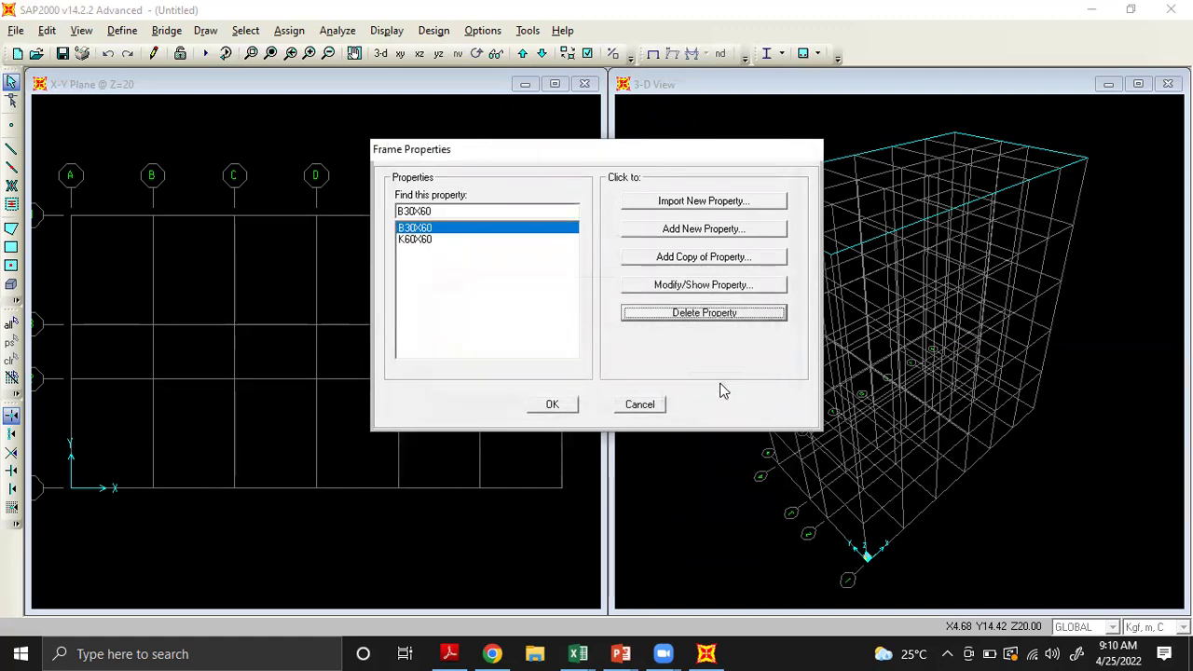
left_click(679, 314)
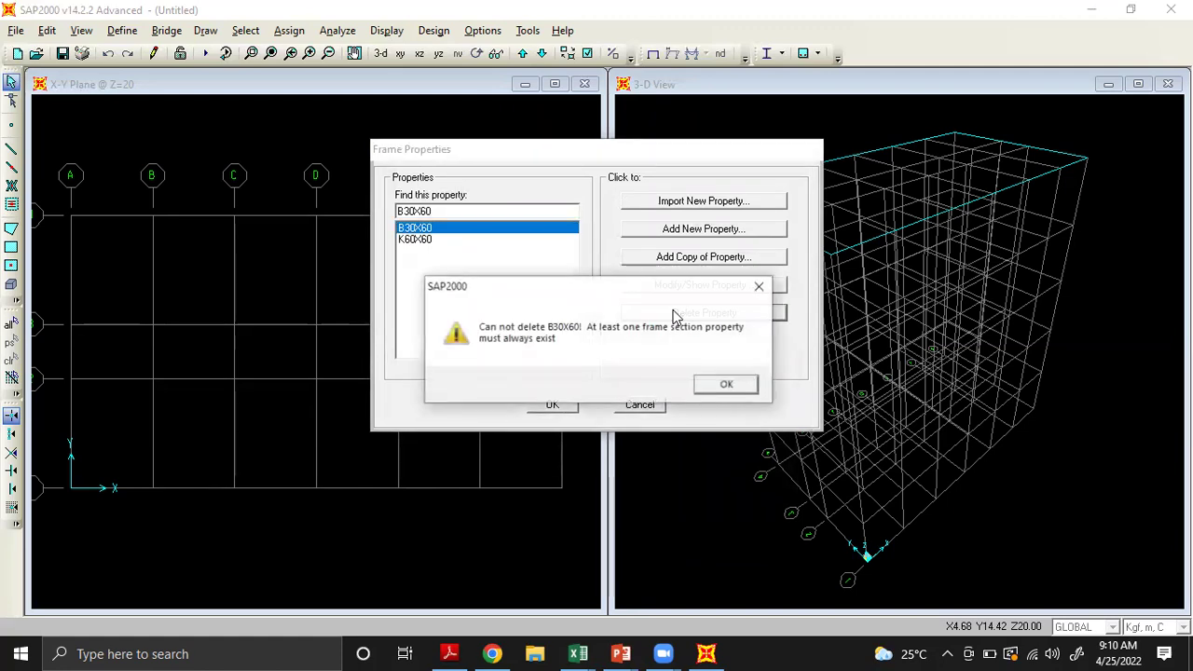
left_click(721, 385)
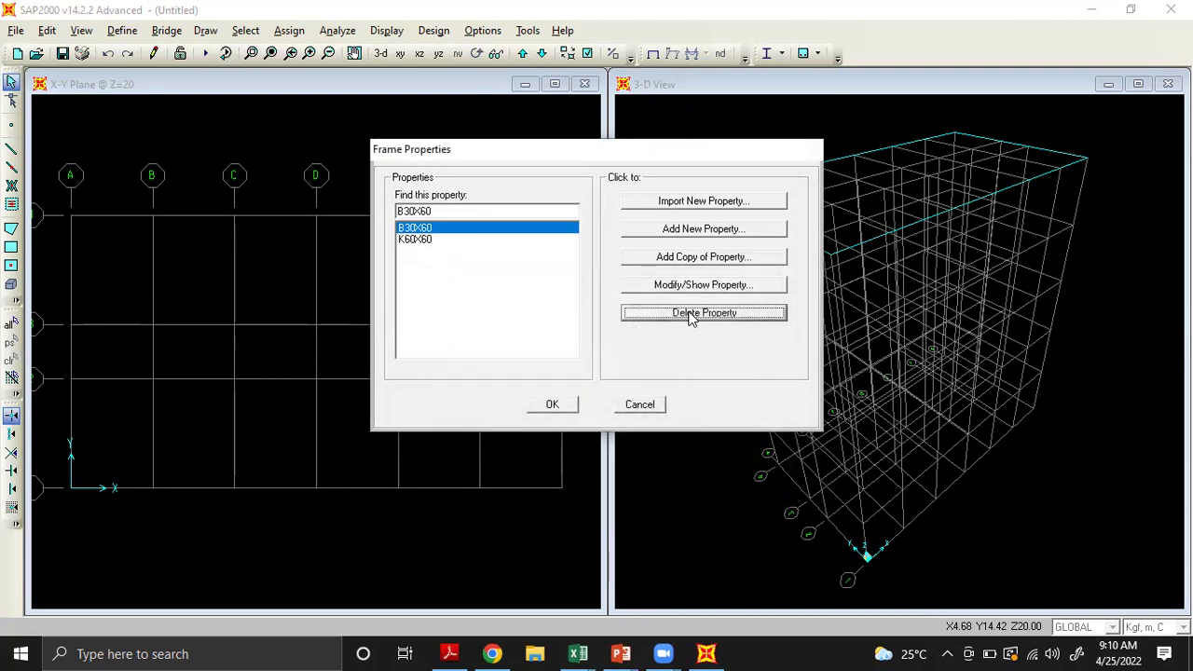
left_click(415, 240)
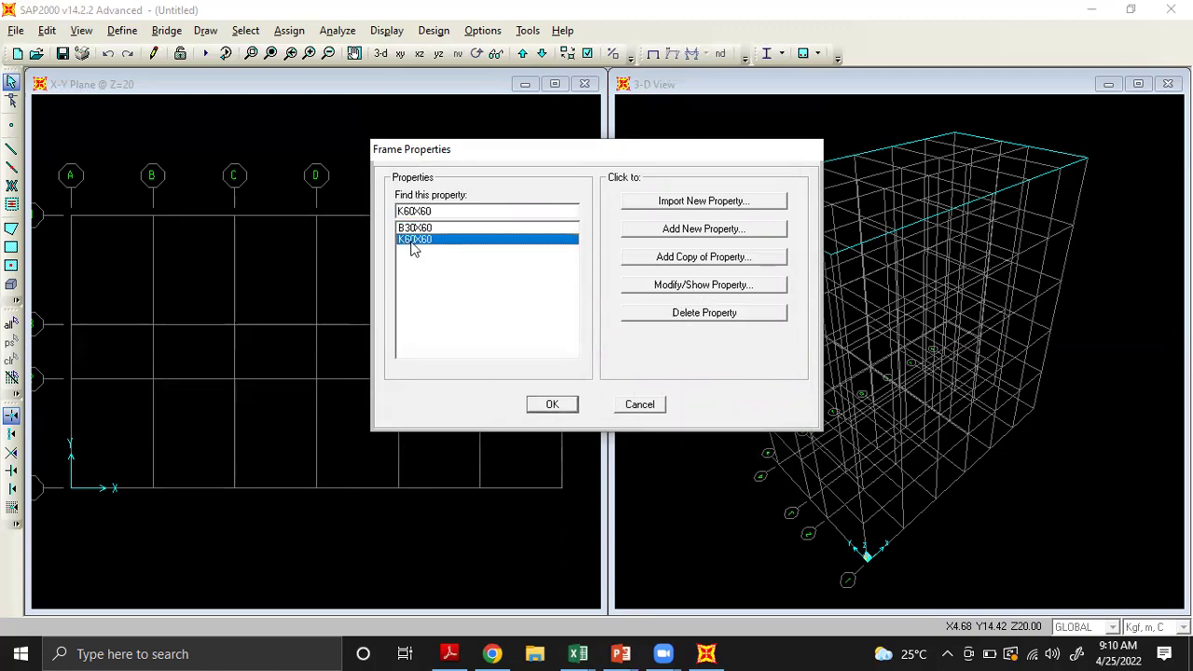
left_click(420, 230)
left_click(646, 312)
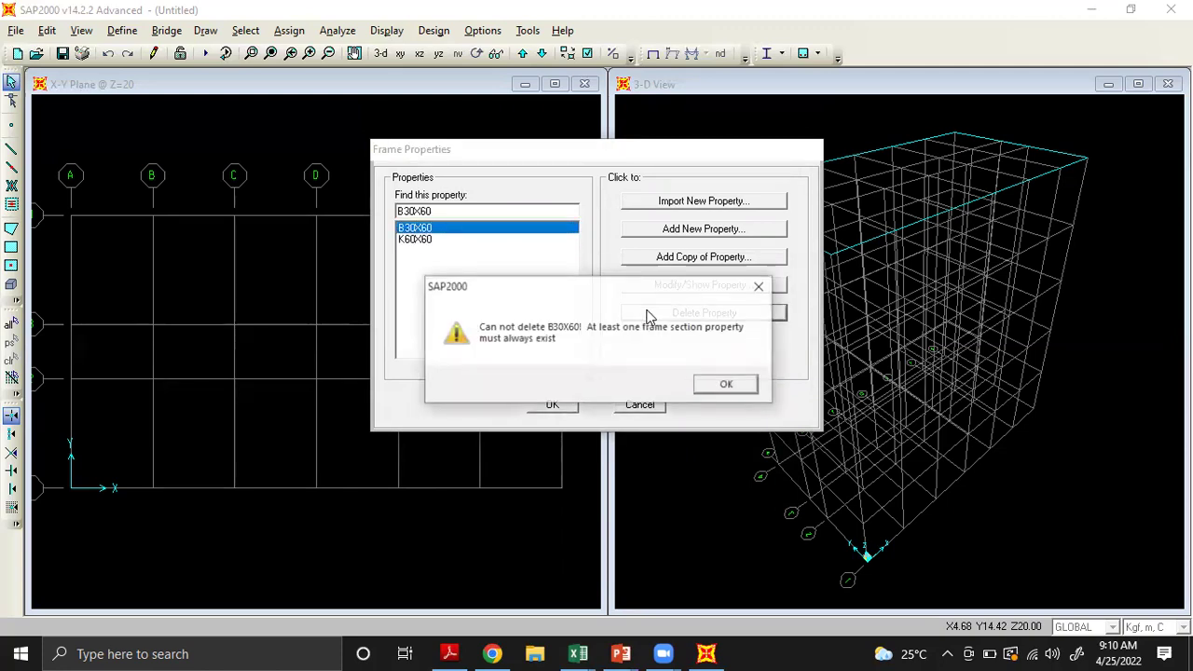
left_click(726, 385)
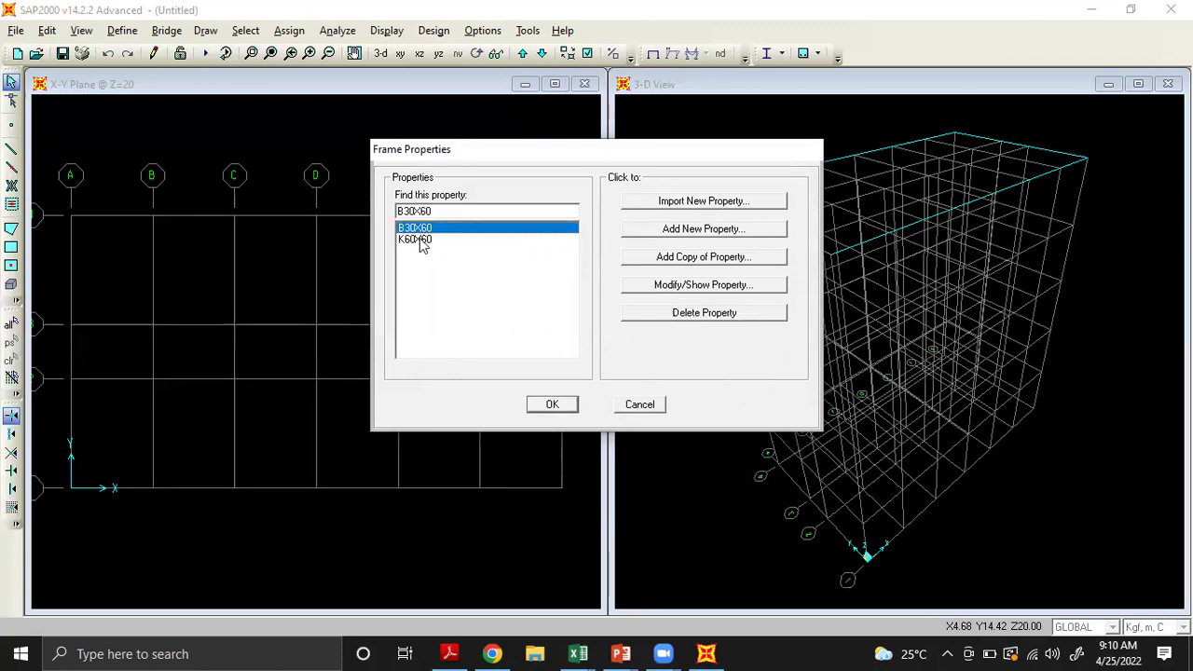
Accept the frame properties, reopen the frame section definitions and delete the B30X60 section
left_click(572, 408)
left_click(123, 30)
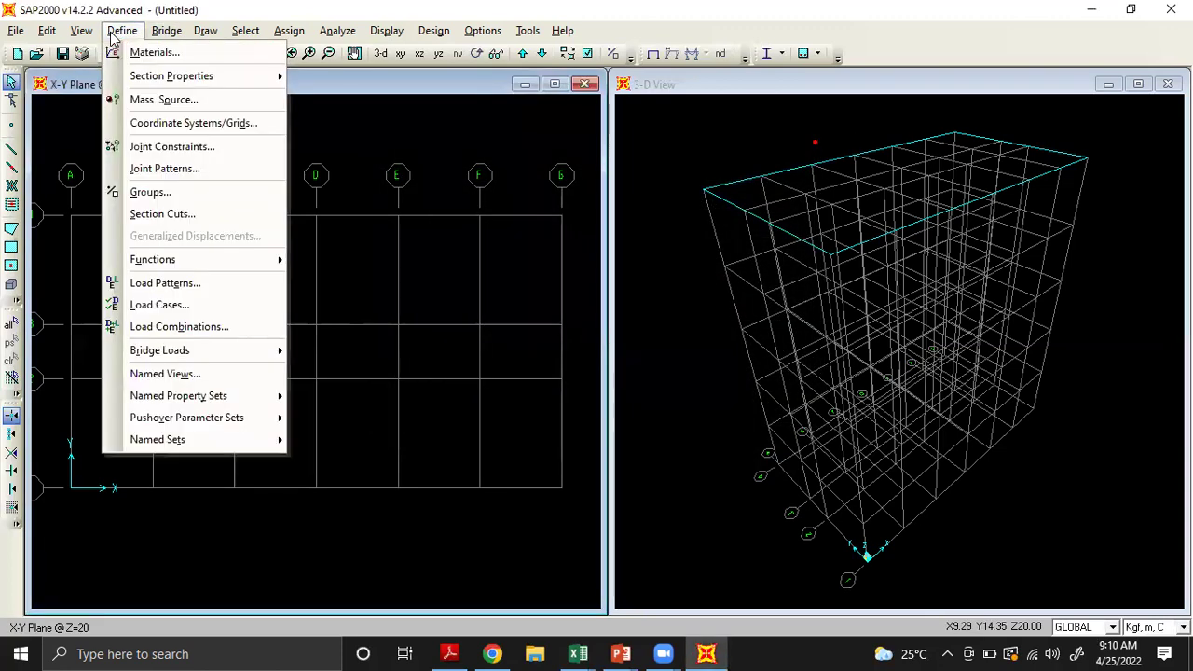
mouse_move(143, 76)
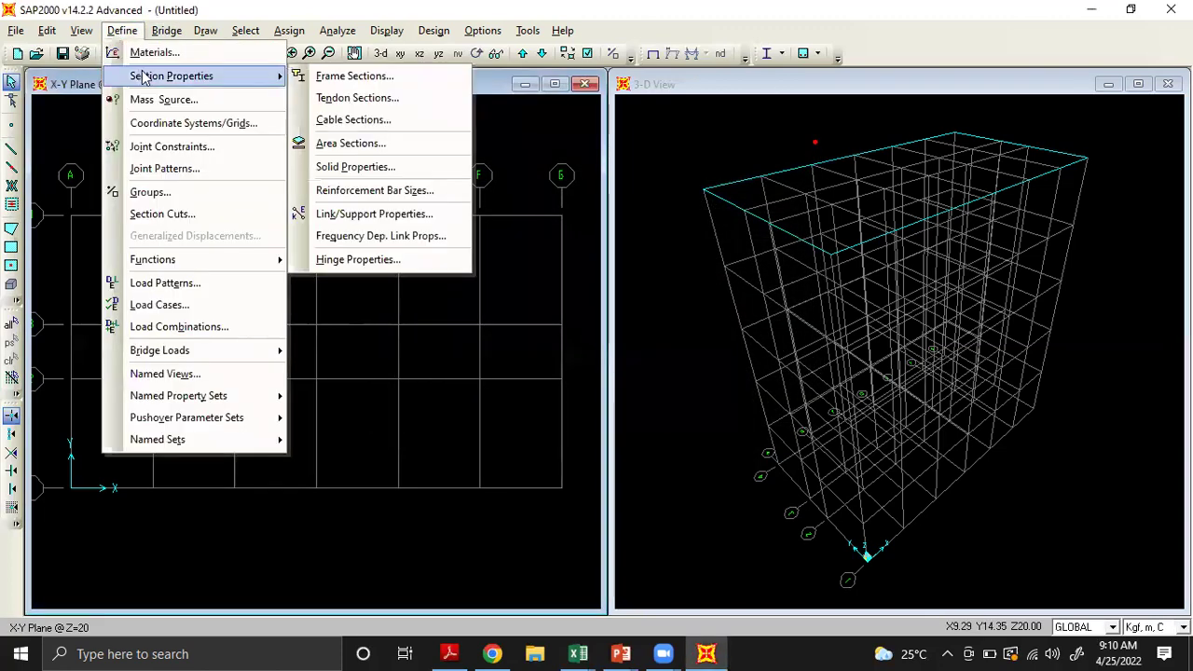
left_click(427, 66)
left_click(695, 312)
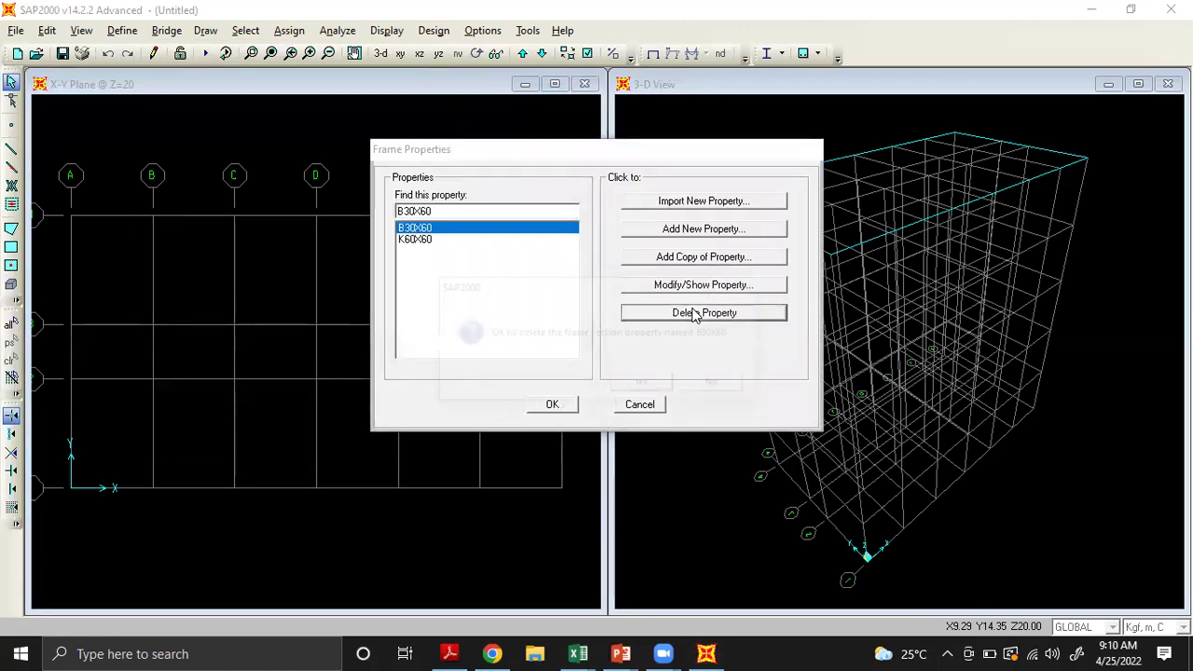
left_click(641, 387)
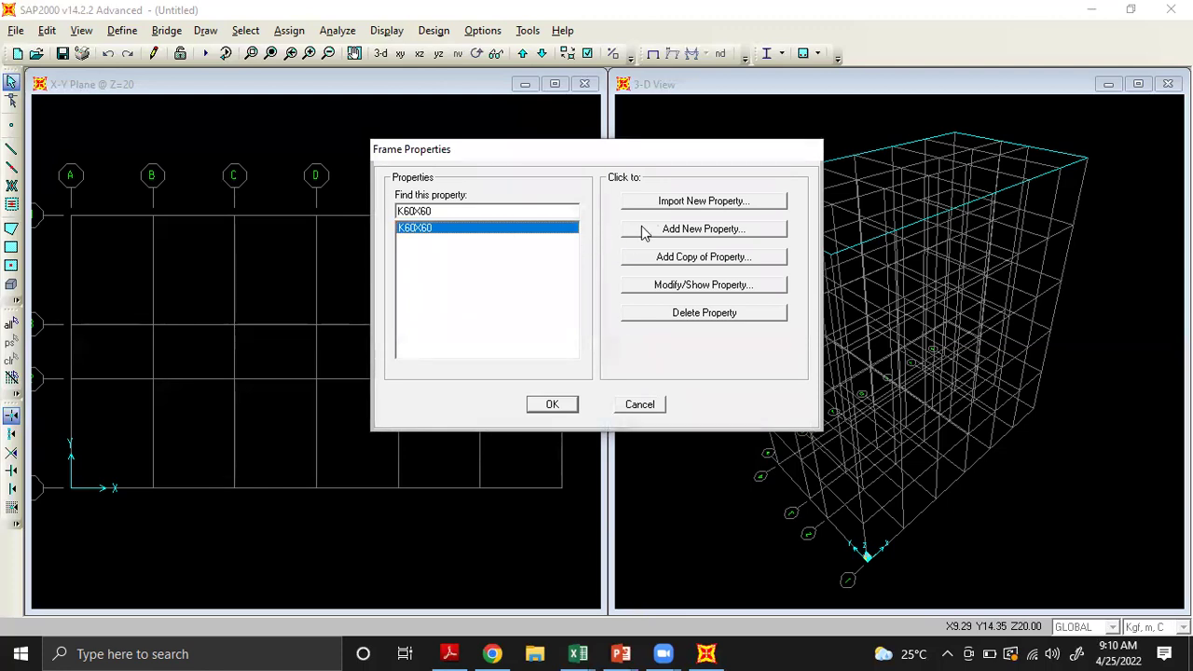
Create a new rectangular concrete frame section, name it B30X60 and choose FY240 as its material
left_click(642, 229)
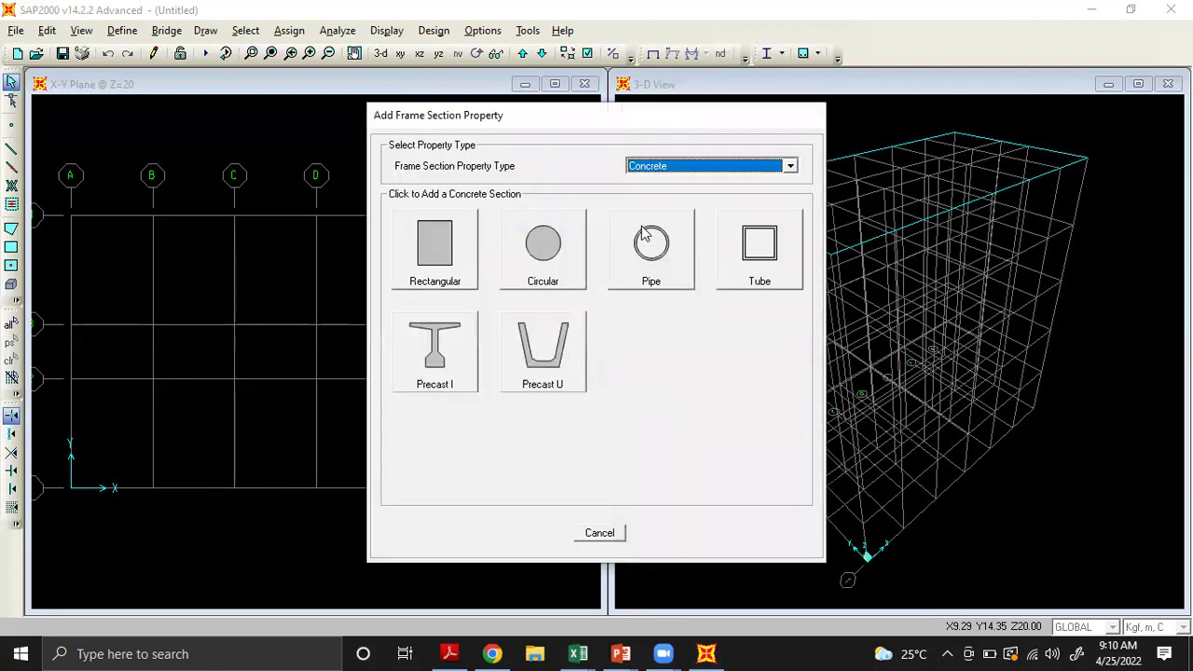
left_click(450, 257)
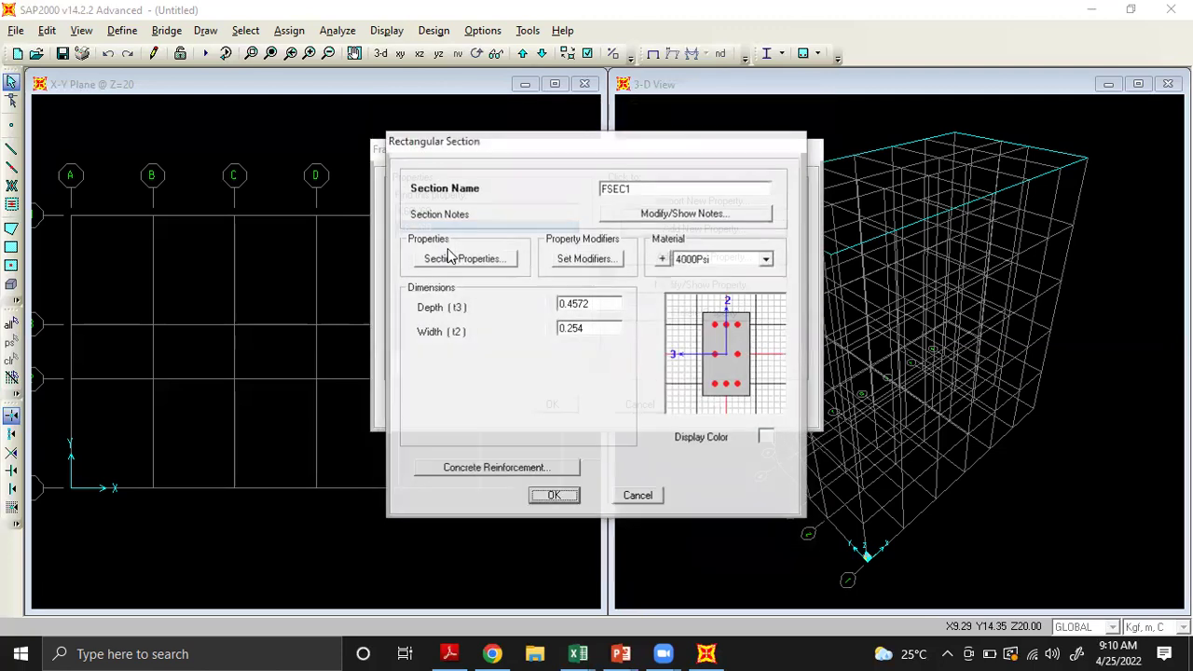
left_click(622, 194)
left_click_drag(637, 189, 532, 197)
type("B30X60")
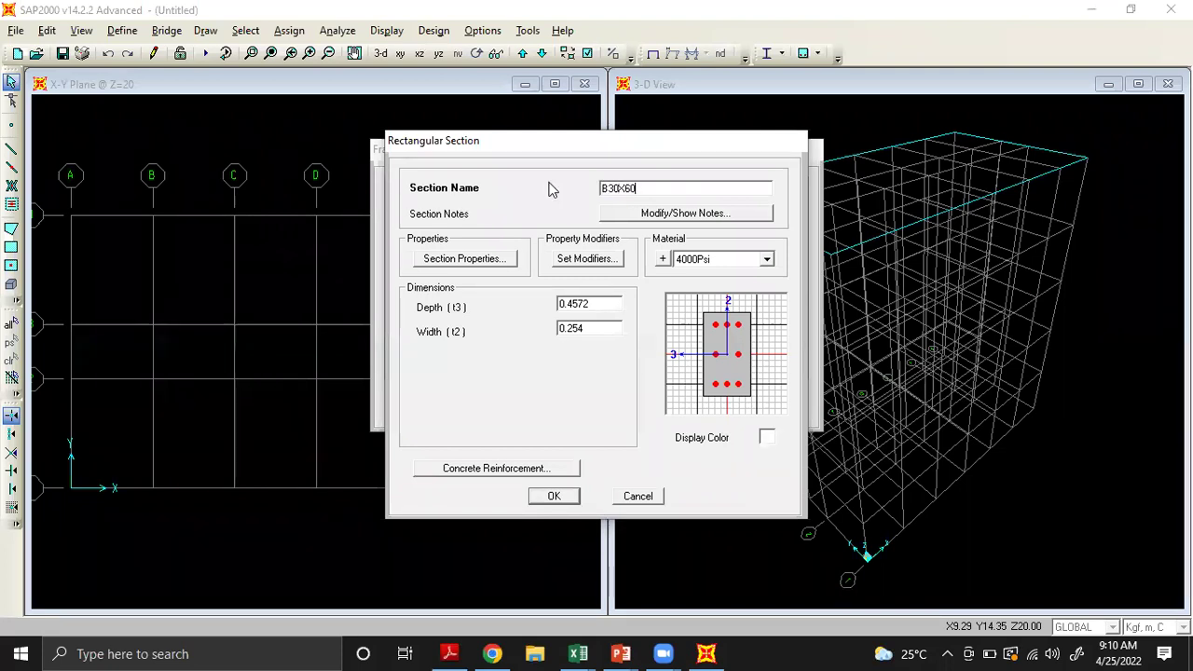
left_click(767, 261)
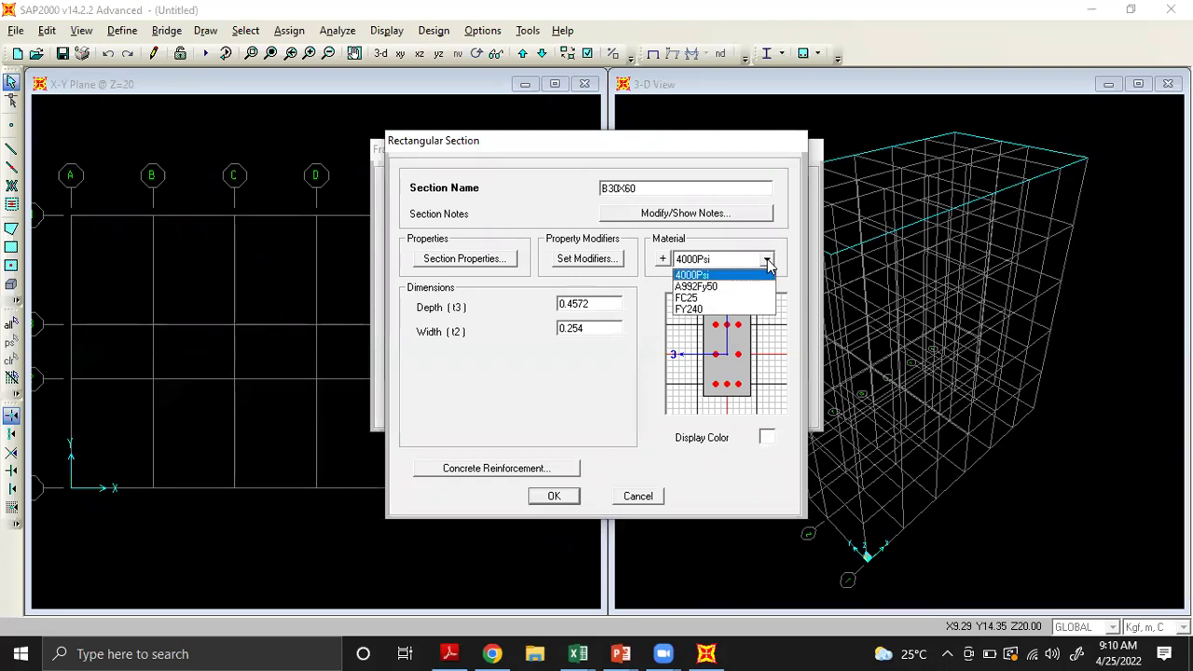
left_click(705, 310)
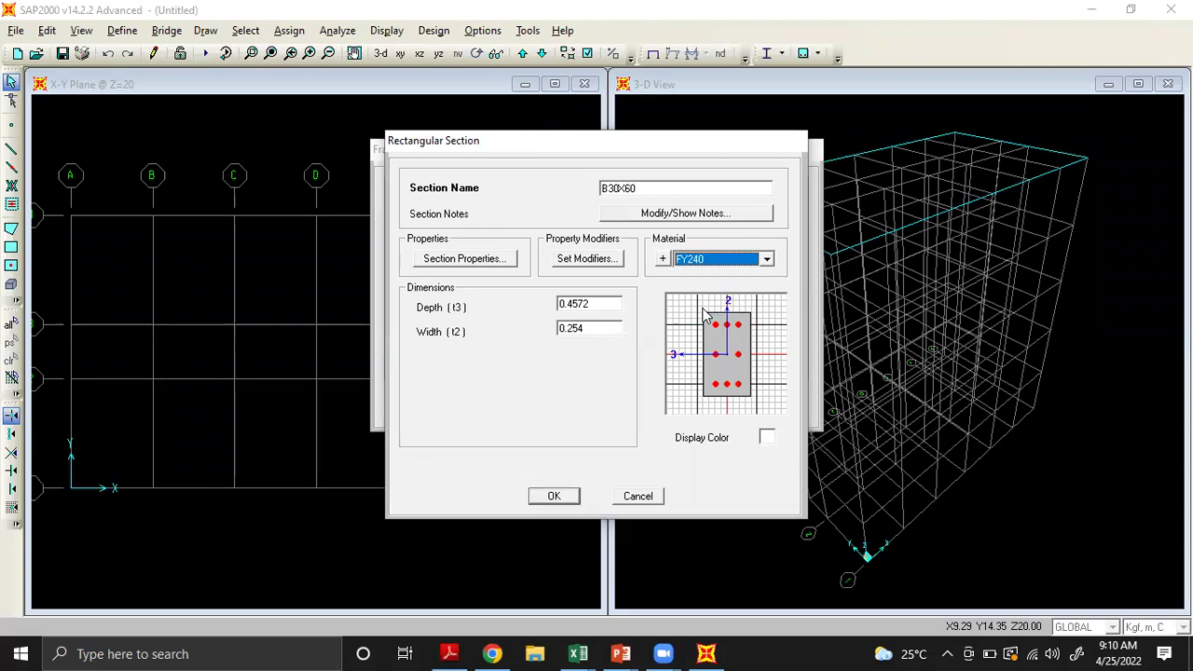
Set the B30X60 section's depth to 0.6 and width to 0.3, and change its material to FC25
left_click(598, 308)
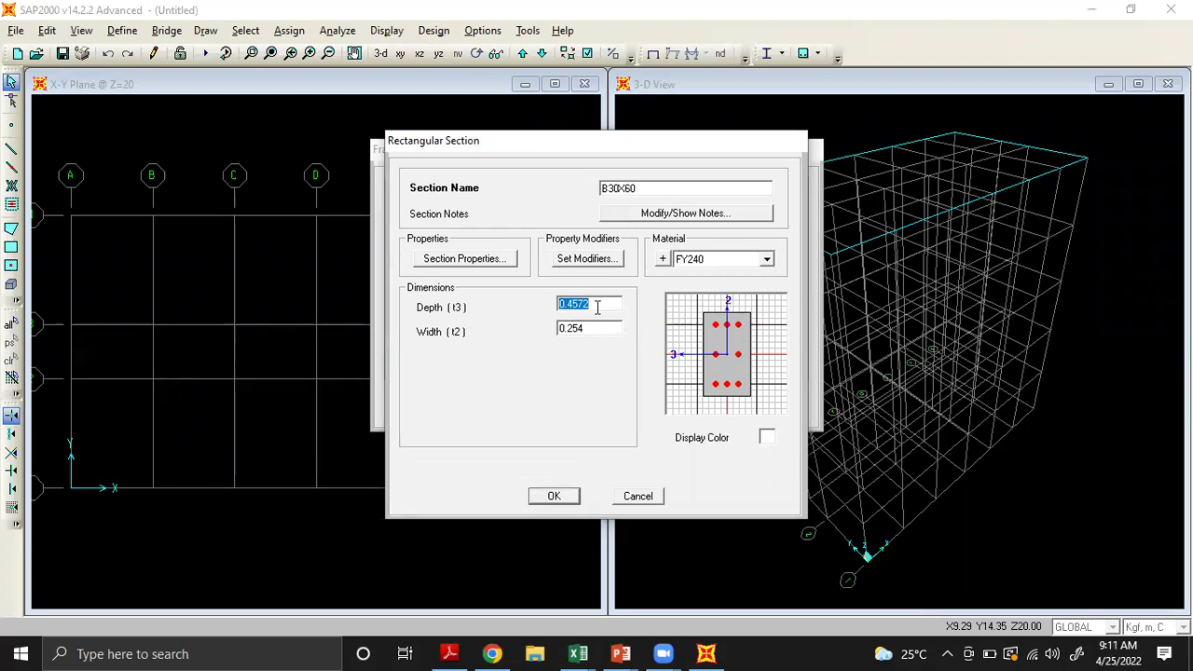
type("0.")
left_click(766, 259)
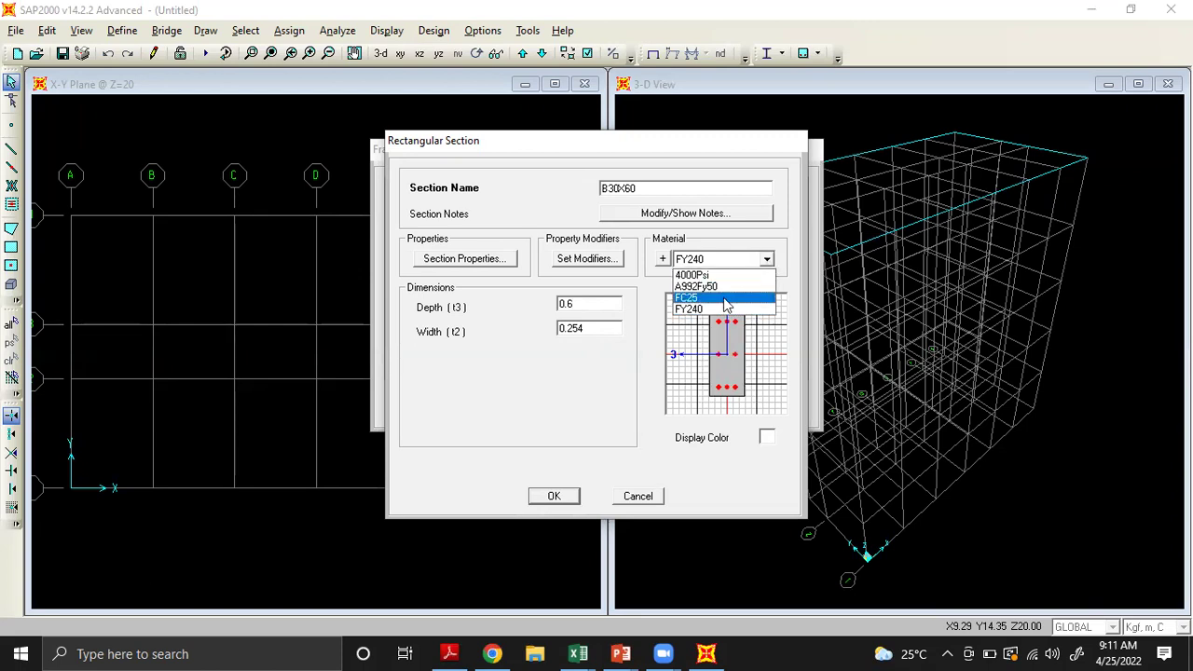
left_click(725, 298)
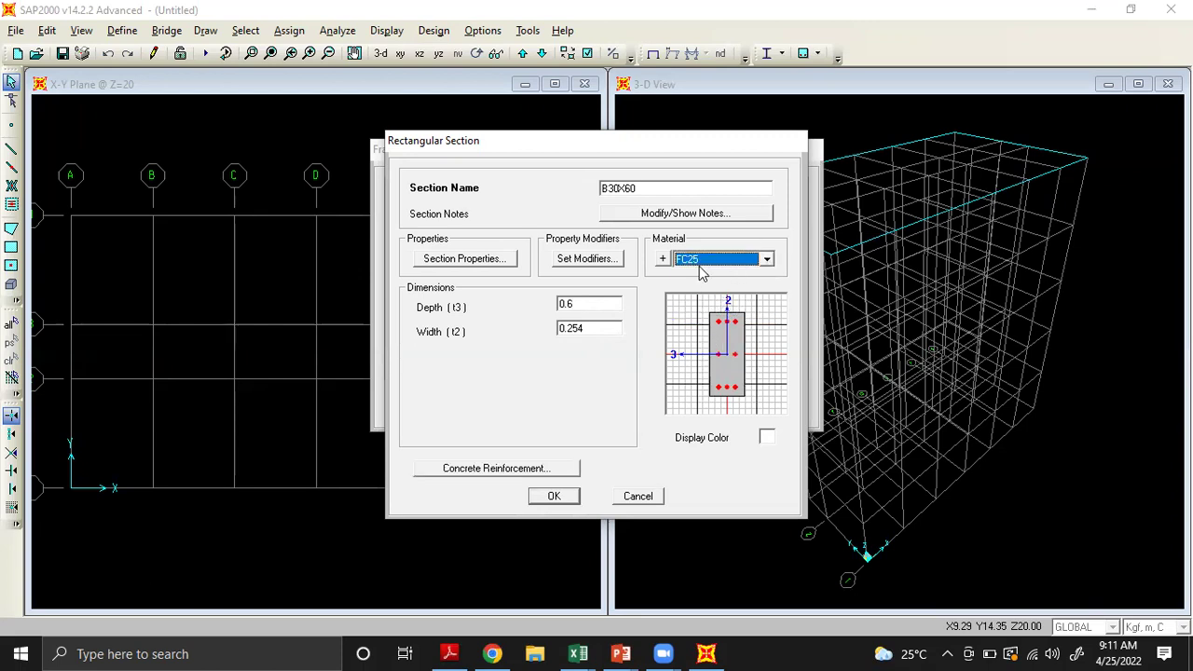
double_click(564, 332)
type("0")
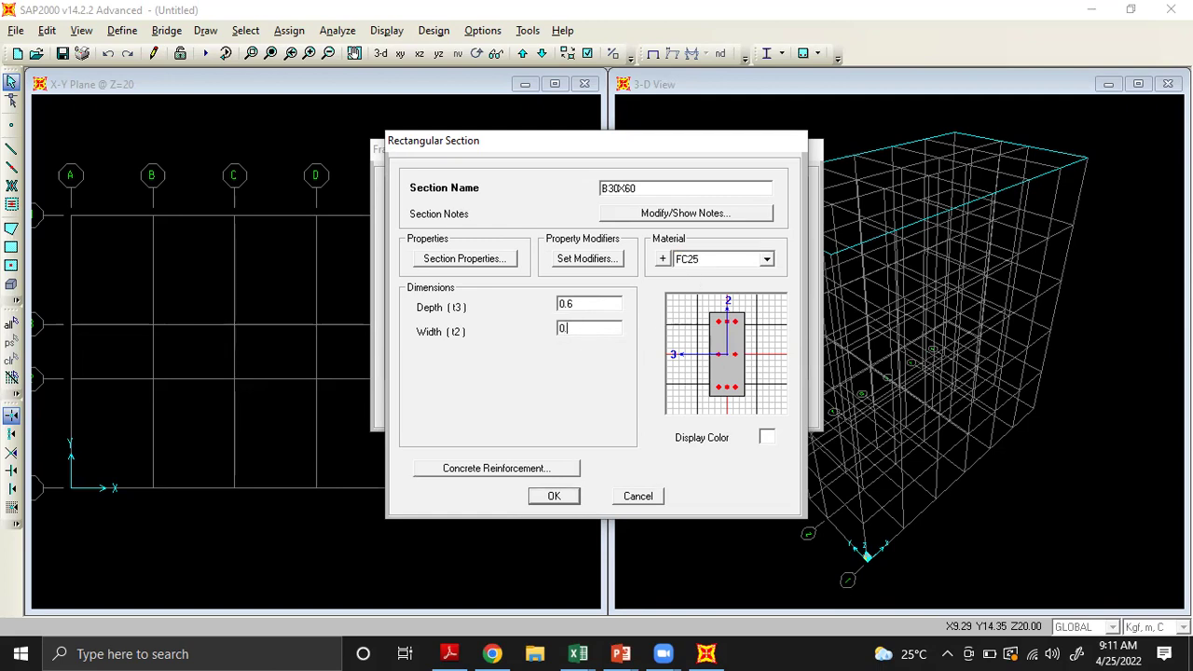
type(".3")
double_click(602, 298)
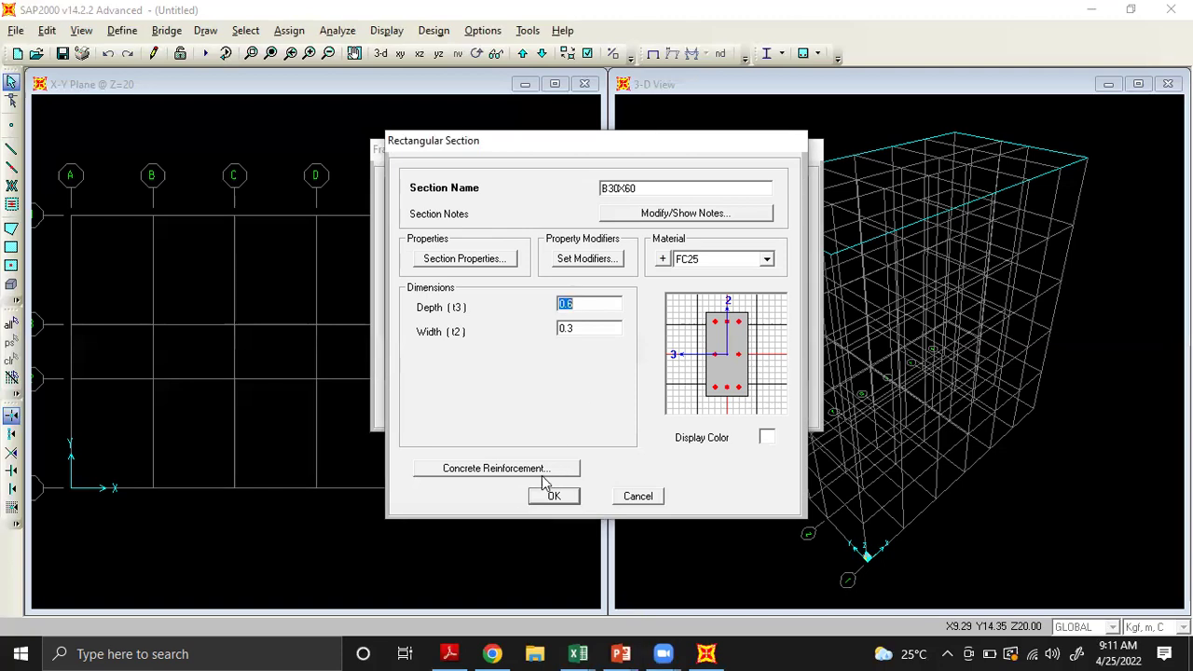
Set the B30X60 section's concrete reinforcement design type to Beam (M3 Design Only) and accept the section and frame properties
left_click(496, 469)
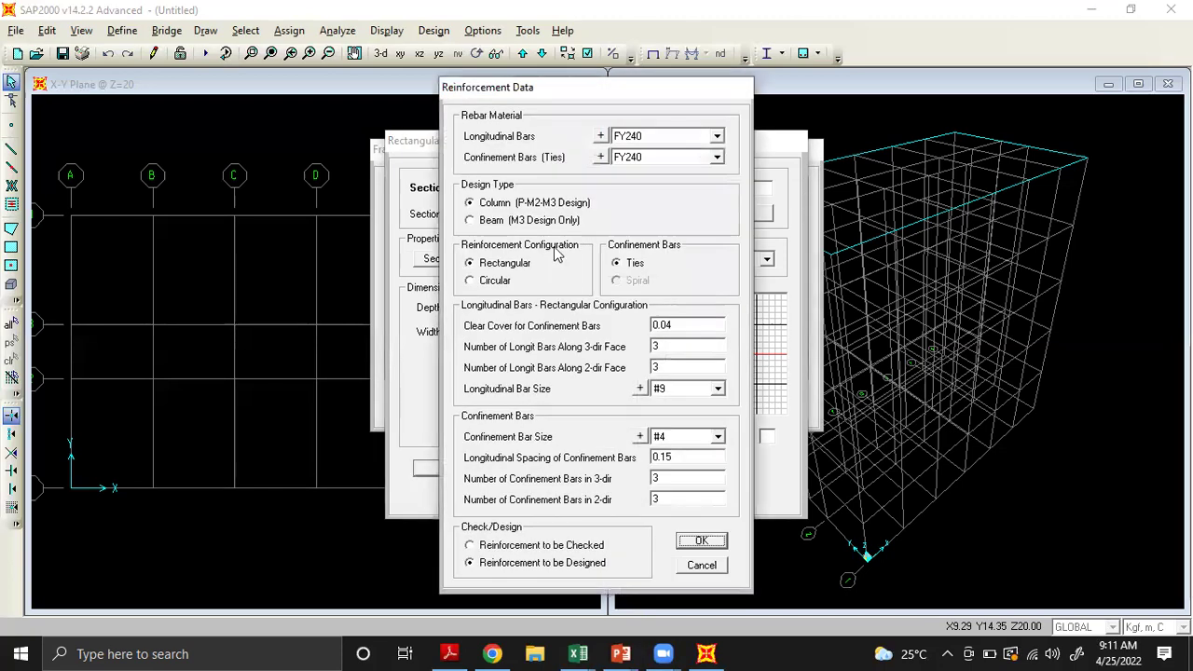
left_click(470, 221)
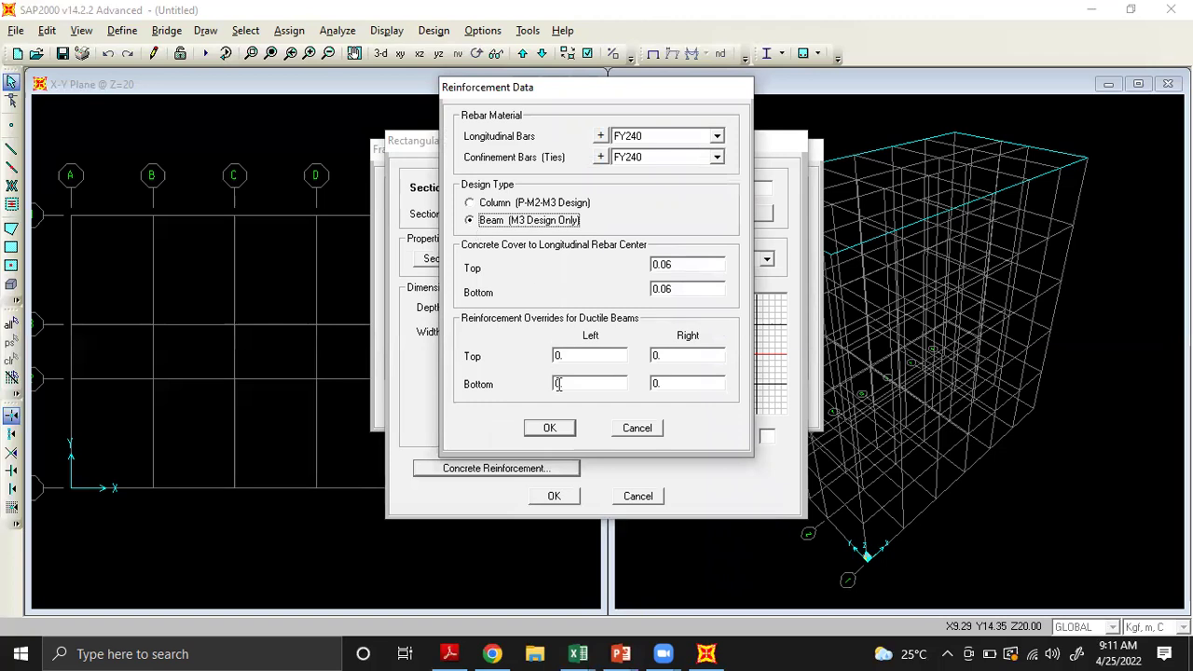
left_click(550, 428)
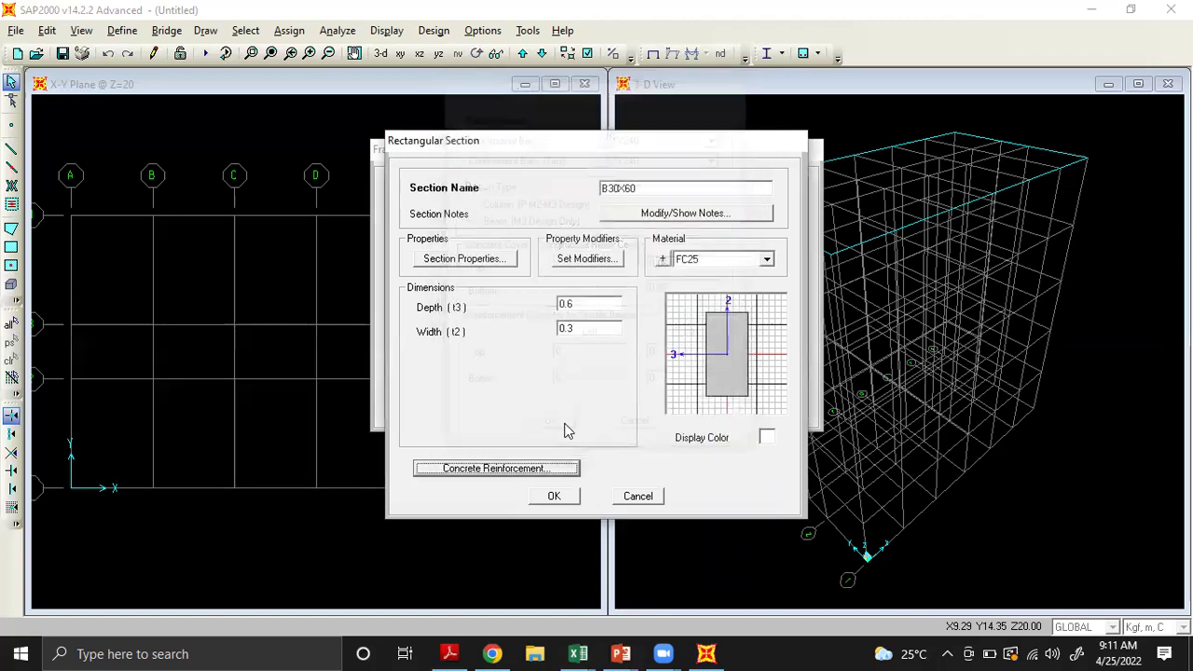
left_click(569, 495)
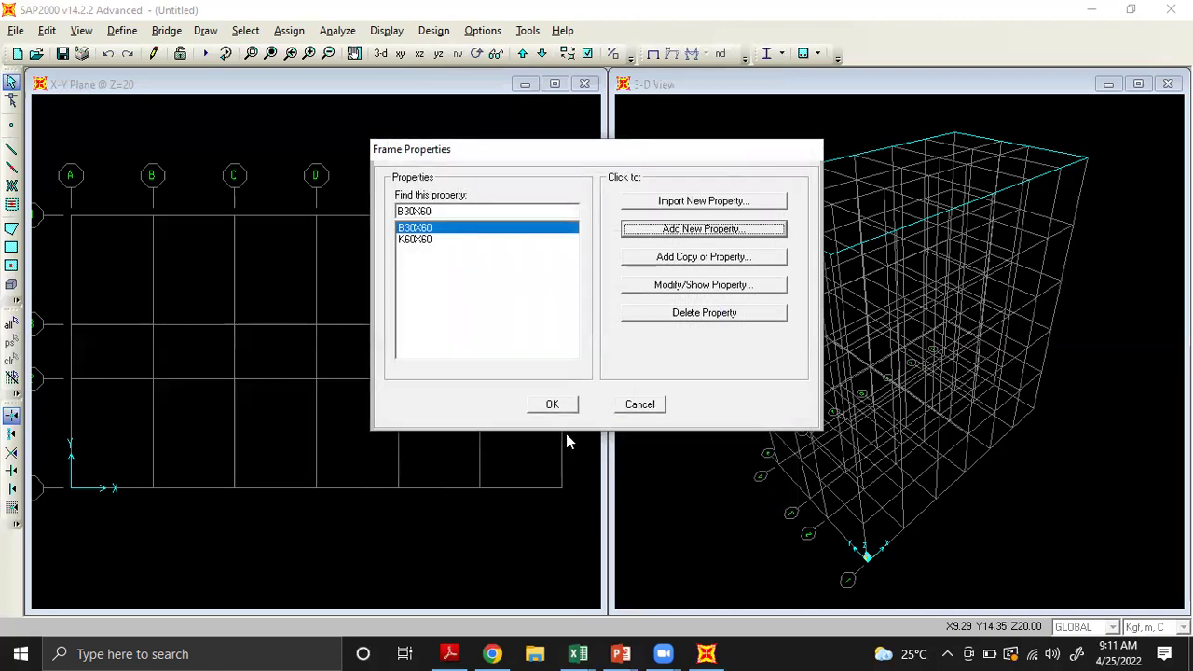
left_click(555, 404)
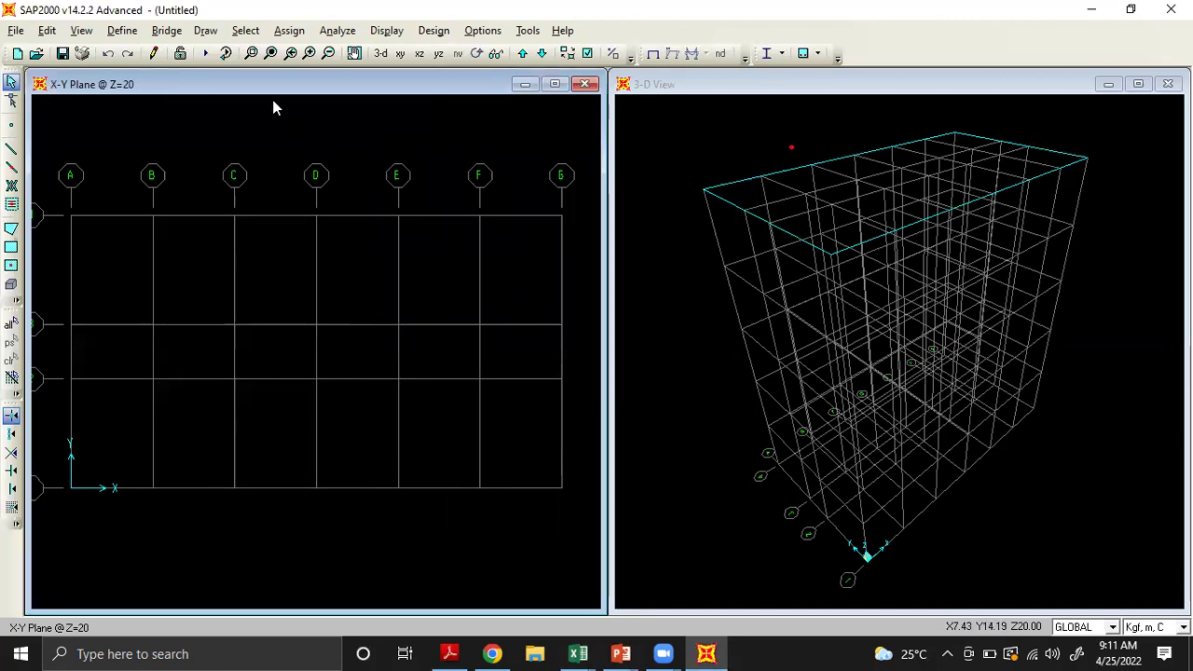
Add a new shell area section named P10 with FC25 as its material
left_click(137, 34)
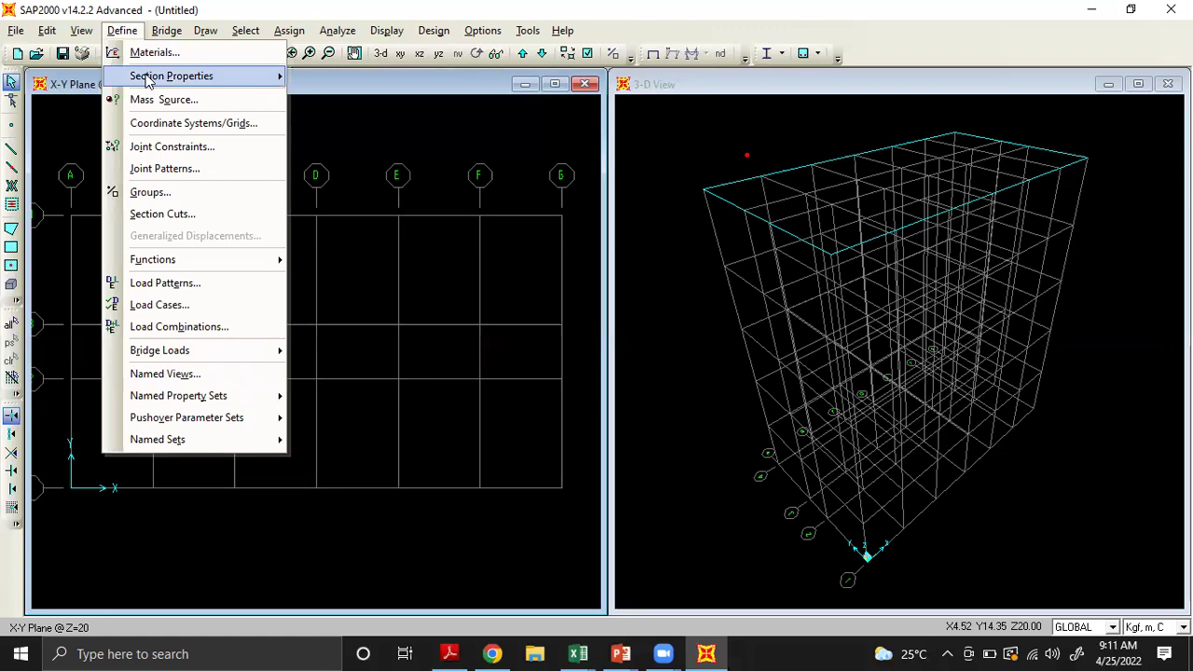
mouse_move(147, 82)
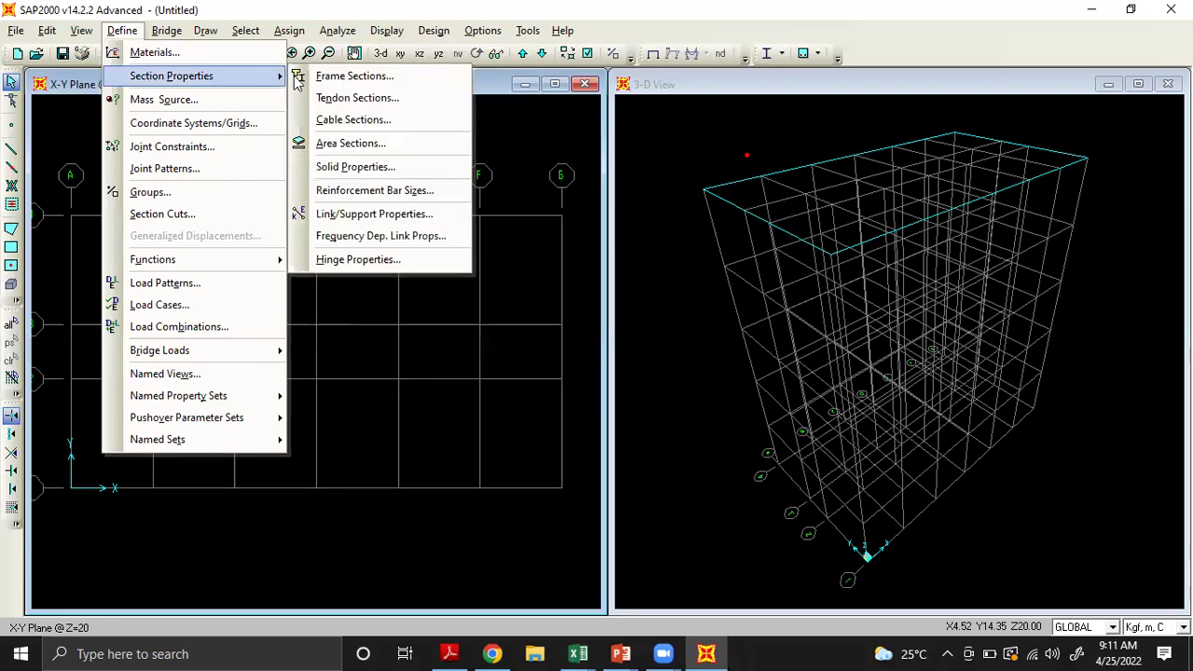
left_click(307, 145)
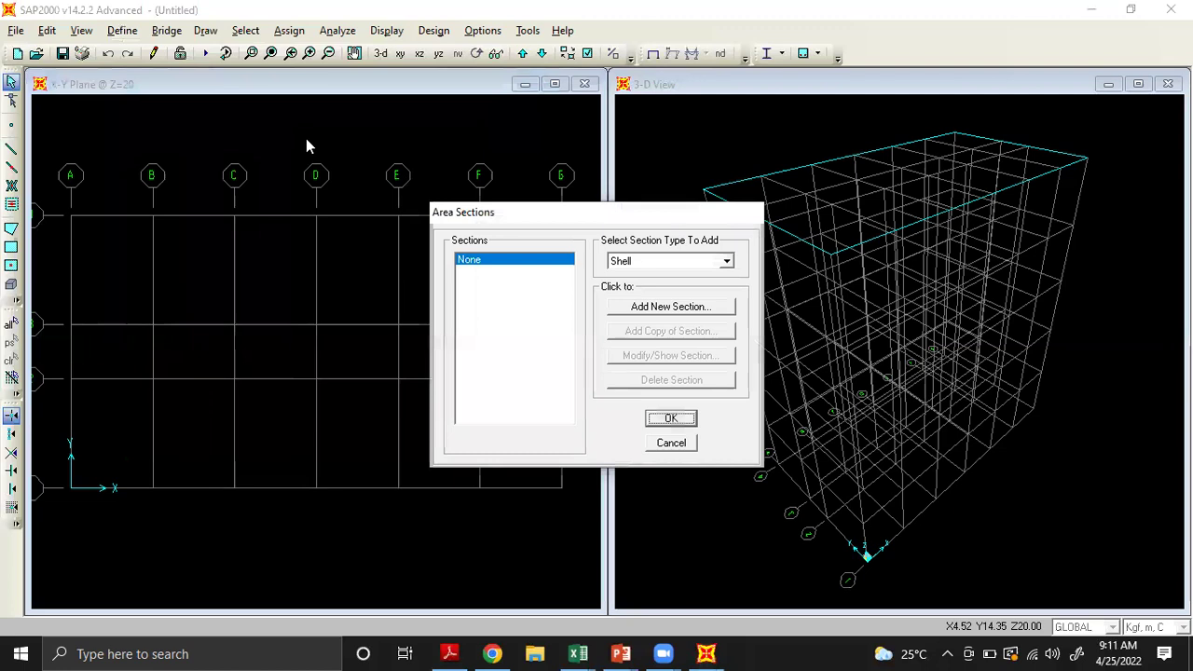
left_click(673, 309)
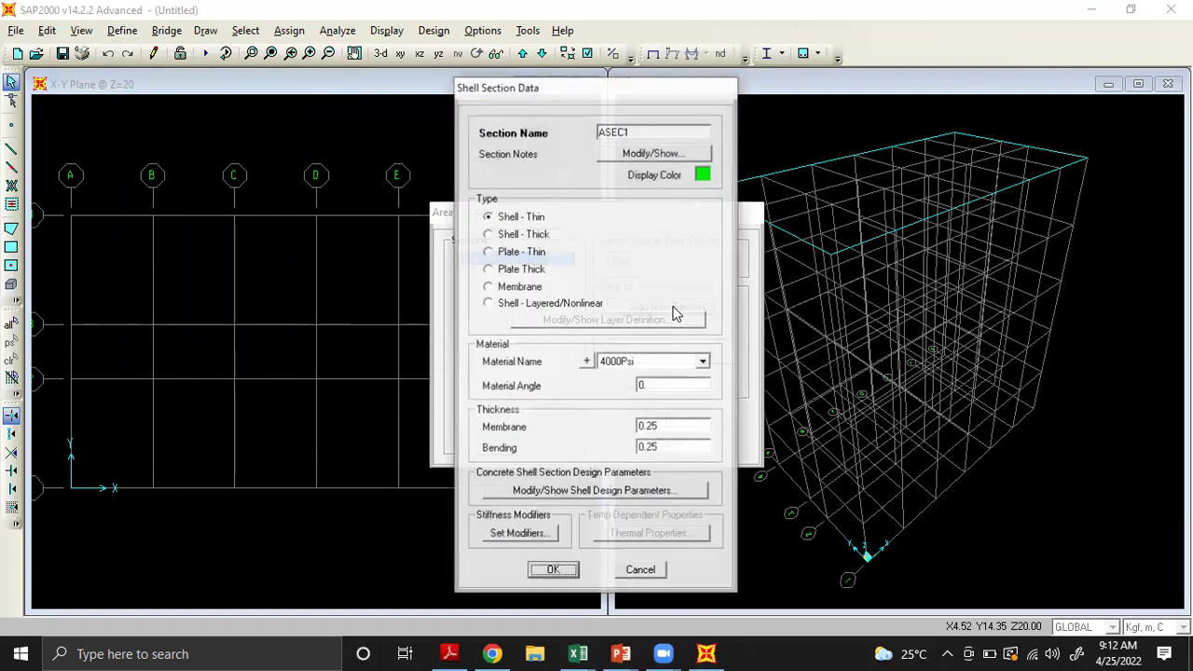
double_click(650, 131)
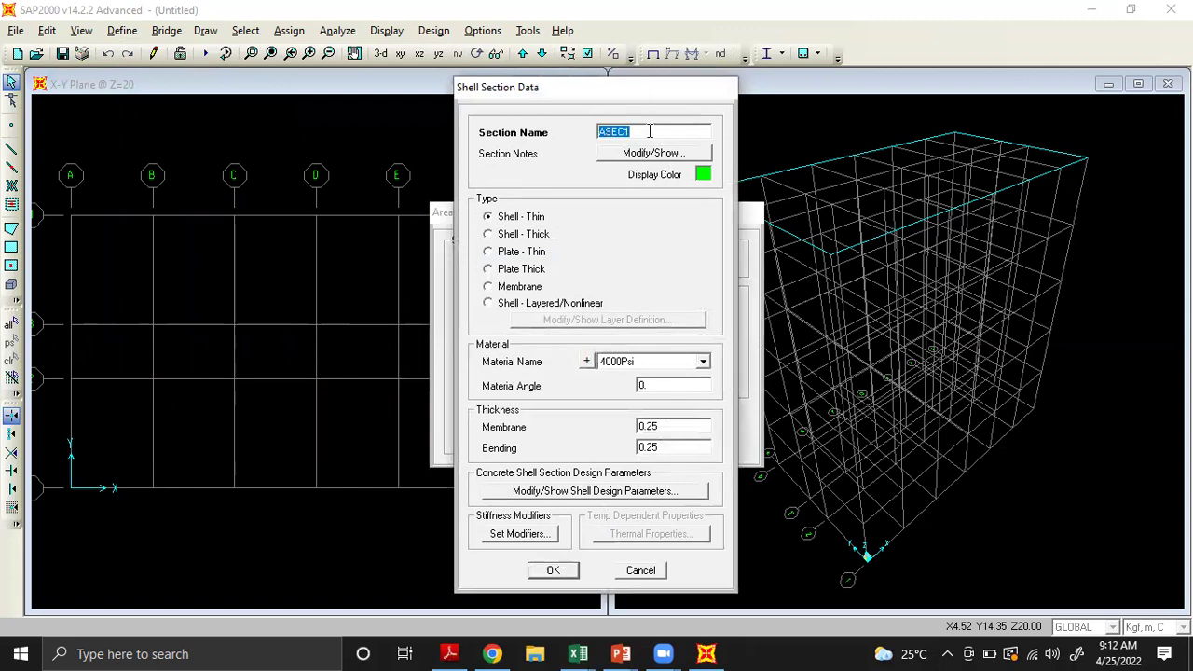
type("P10")
left_click(705, 365)
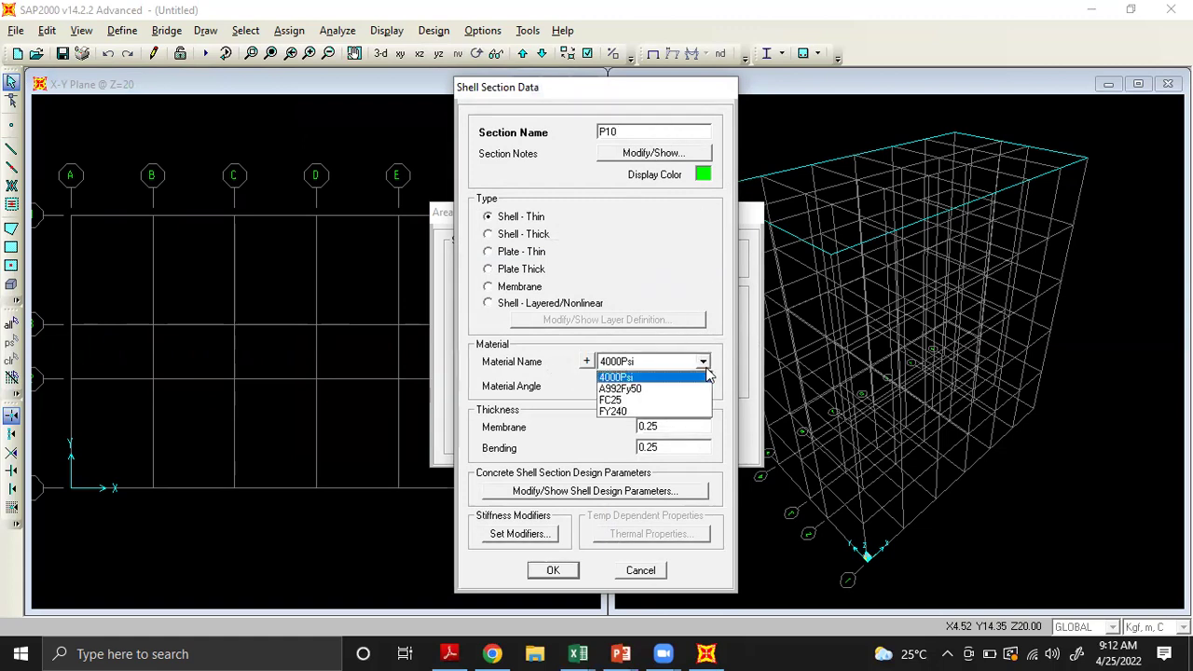
left_click(624, 401)
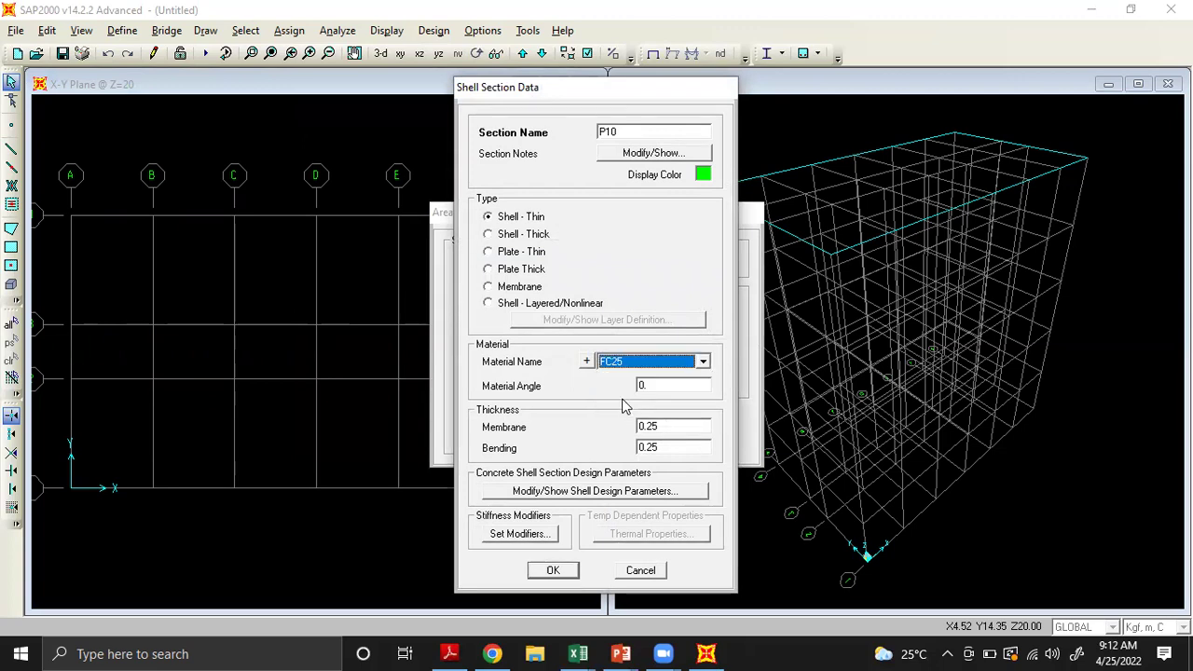
Check the slab thickness on the PowerPoint exercise slide and set P10's membrane and bending thickness to 0.1 m, accepting the area section
double_click(686, 424)
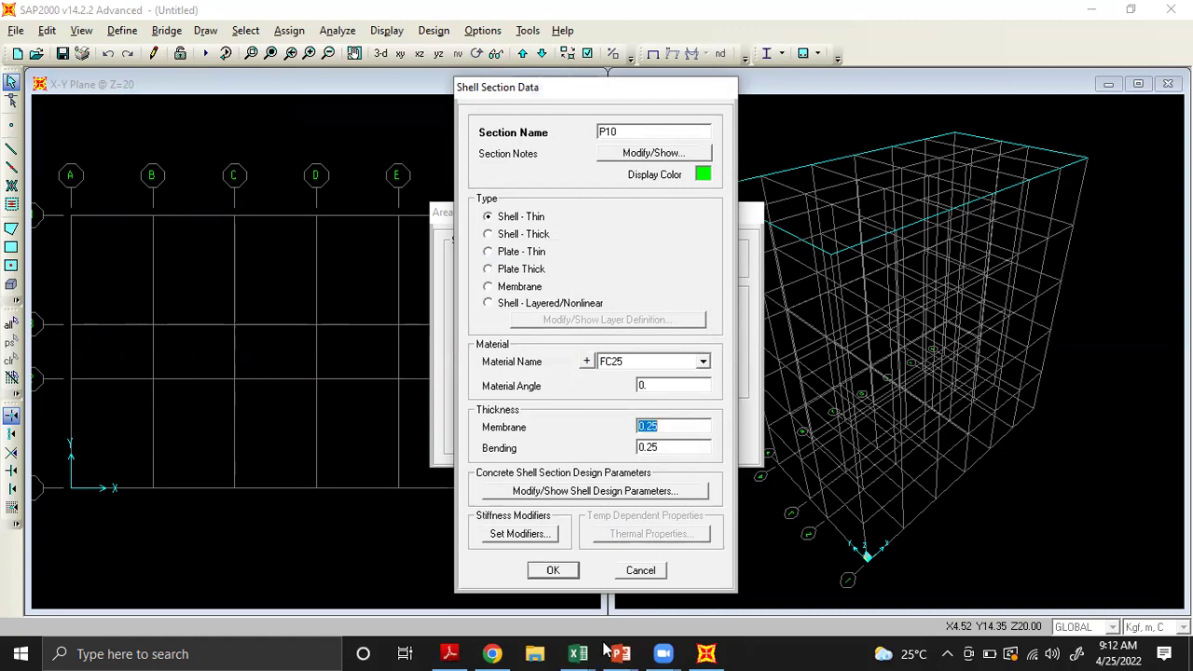
mouse_move(620, 654)
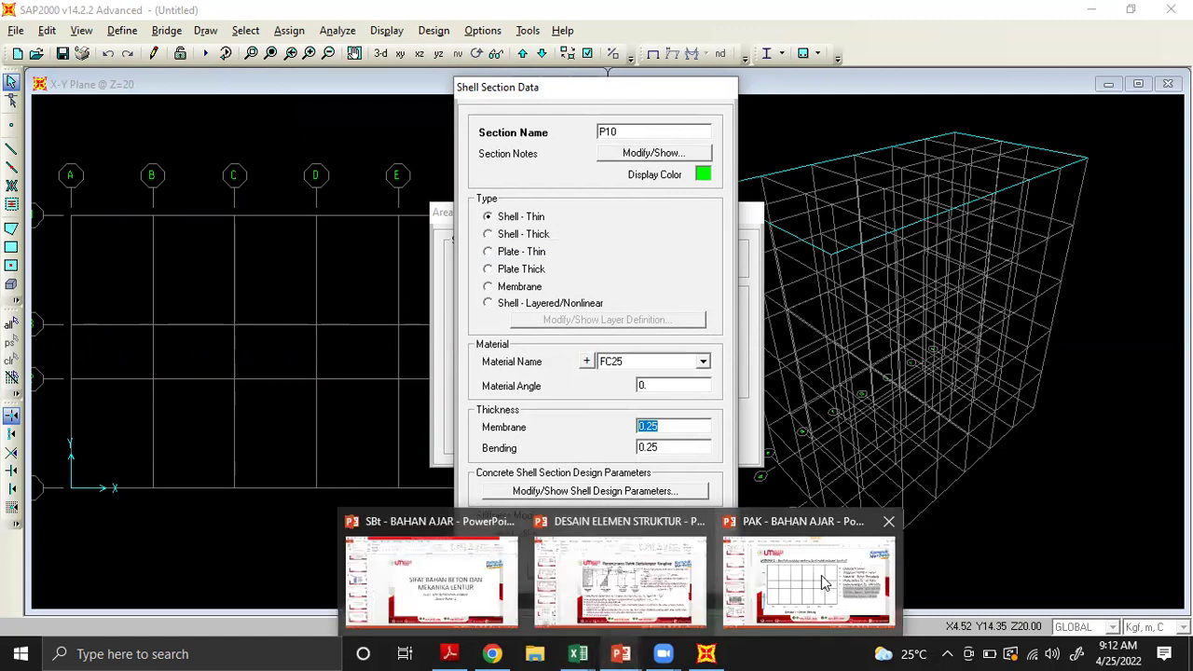
left_click(821, 575)
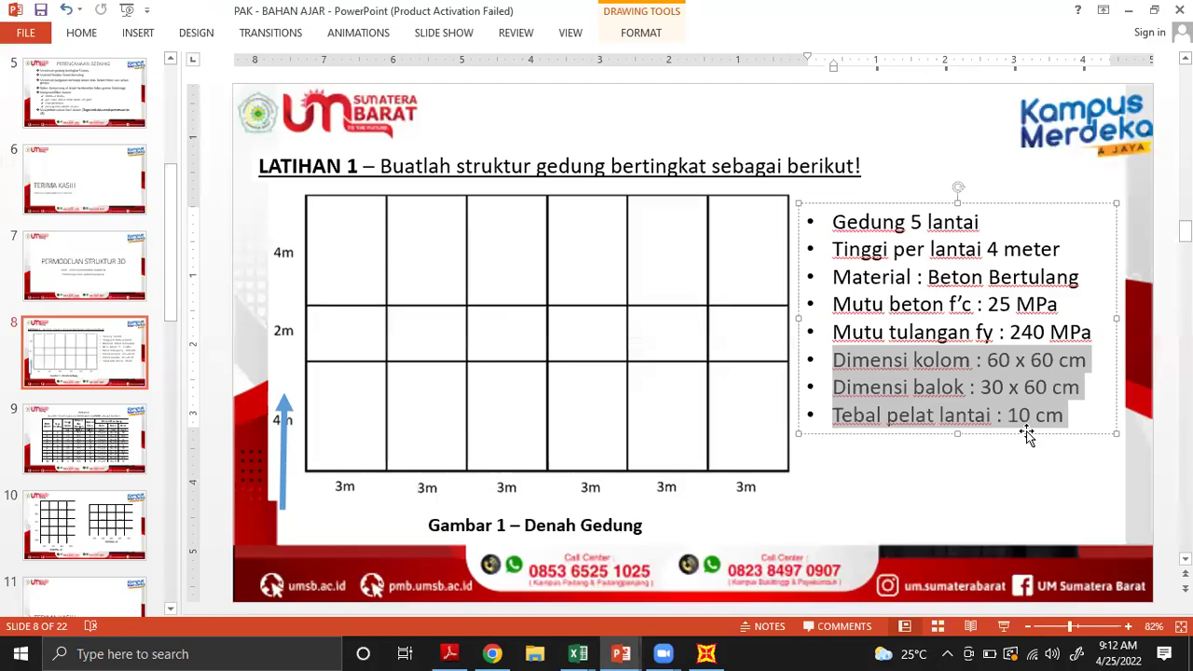
left_click(703, 654)
left_click(689, 425)
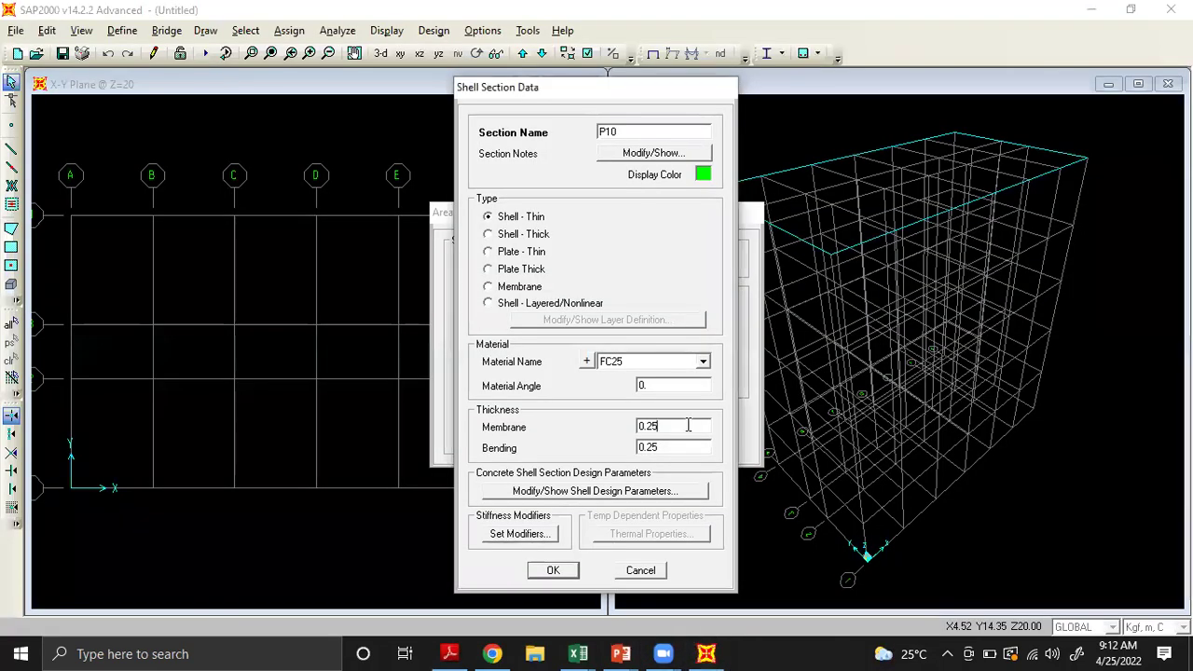
double_click(688, 426)
type("0.1")
double_click(677, 441)
type("0.1")
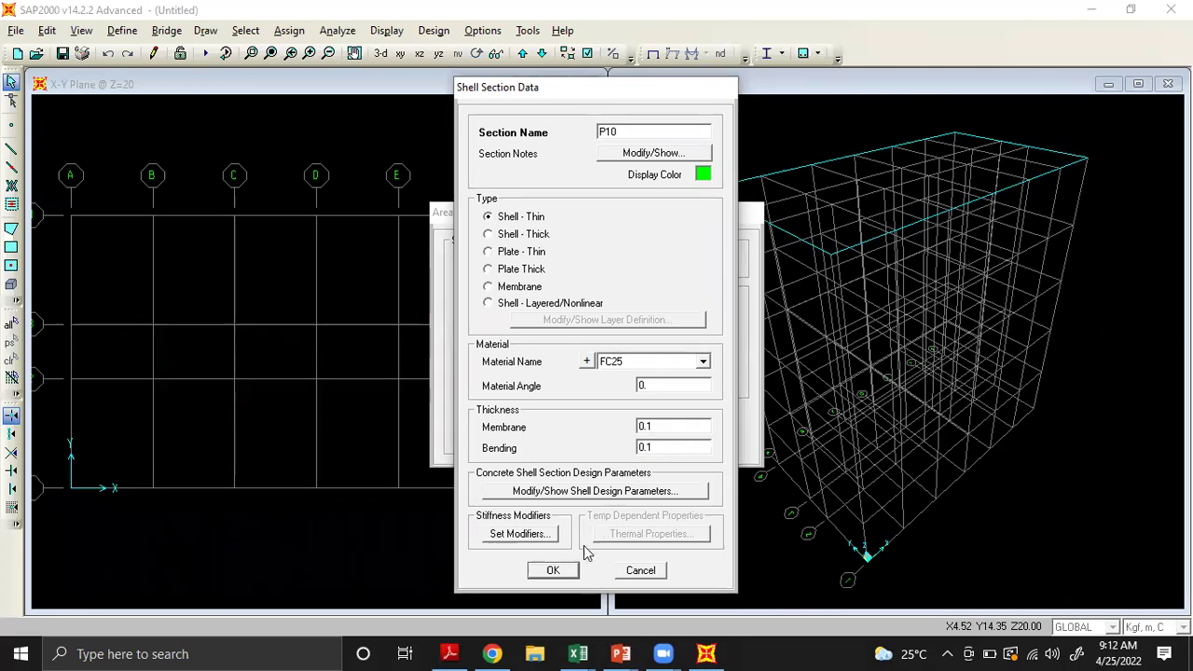
key("Return")
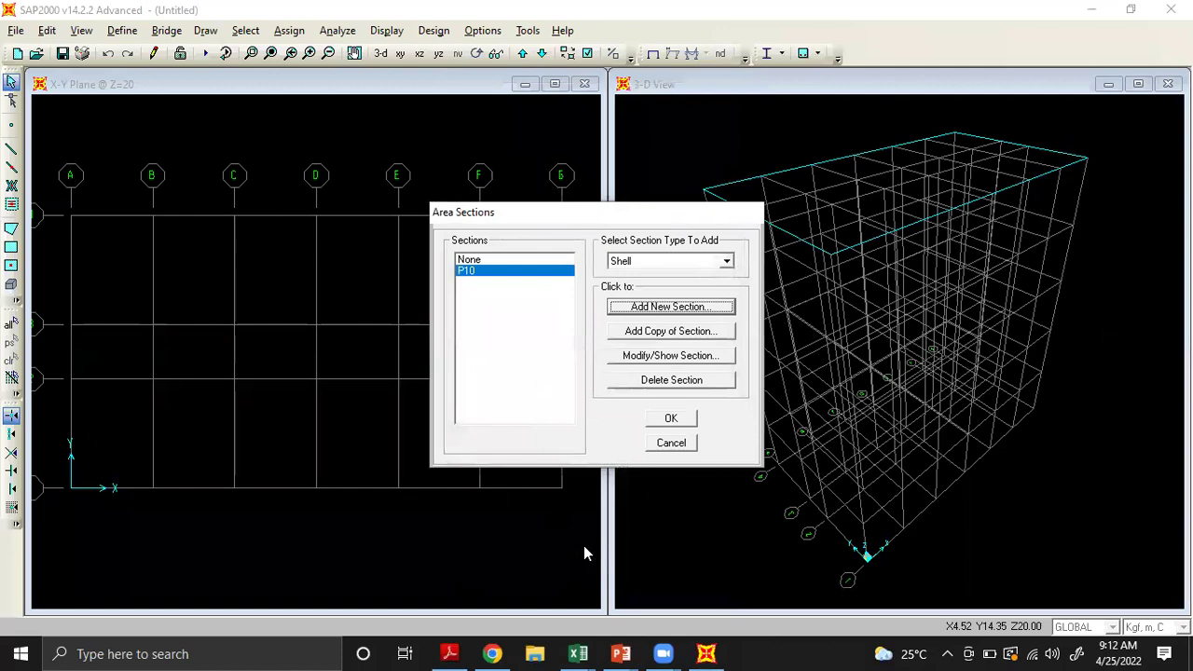
left_click(667, 420)
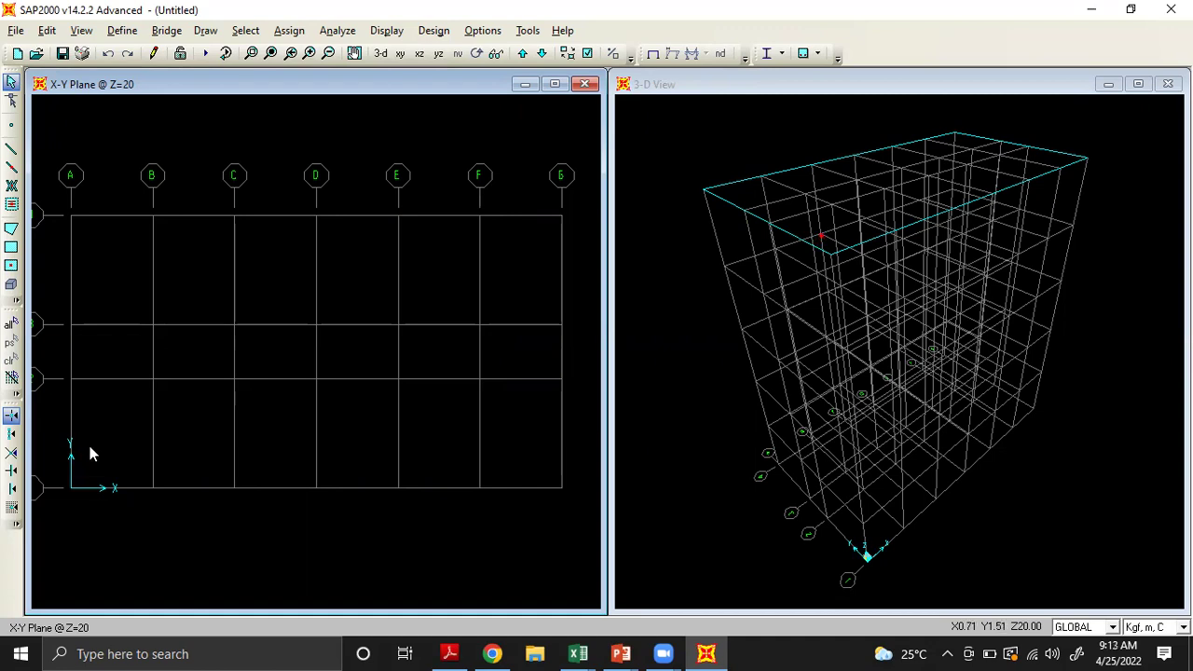
Draw B30X60 straight frame beams bay by bay along the Y=10 grid line from A to G in the Z=20 plan
left_click(11, 151)
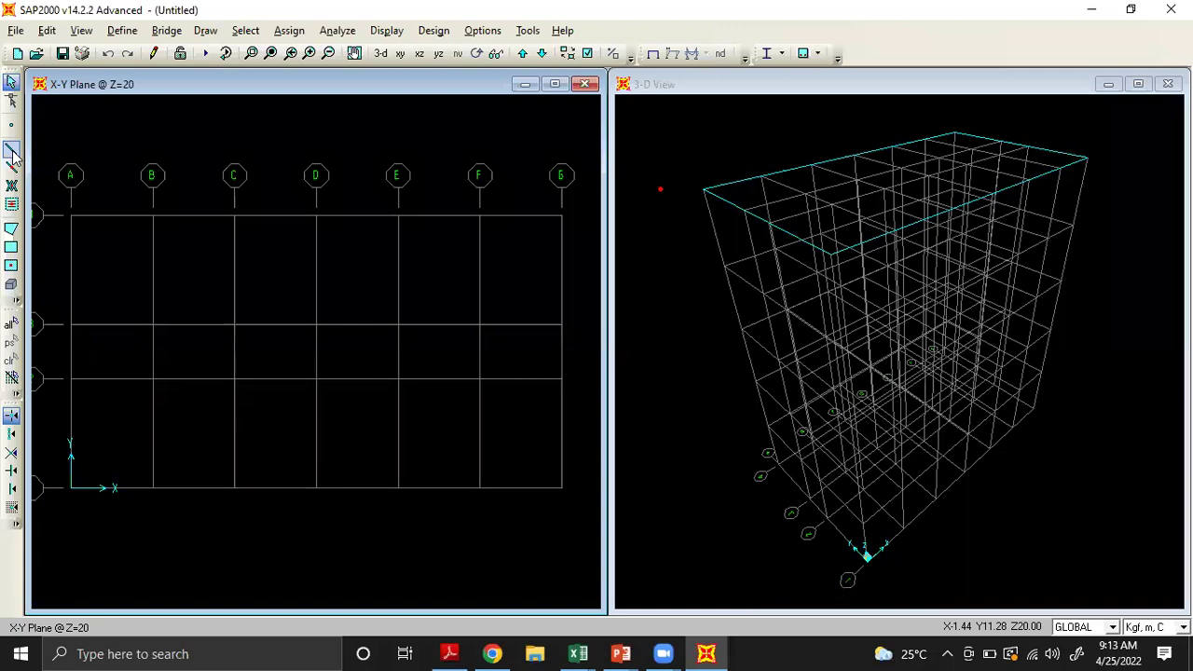
left_click(11, 151)
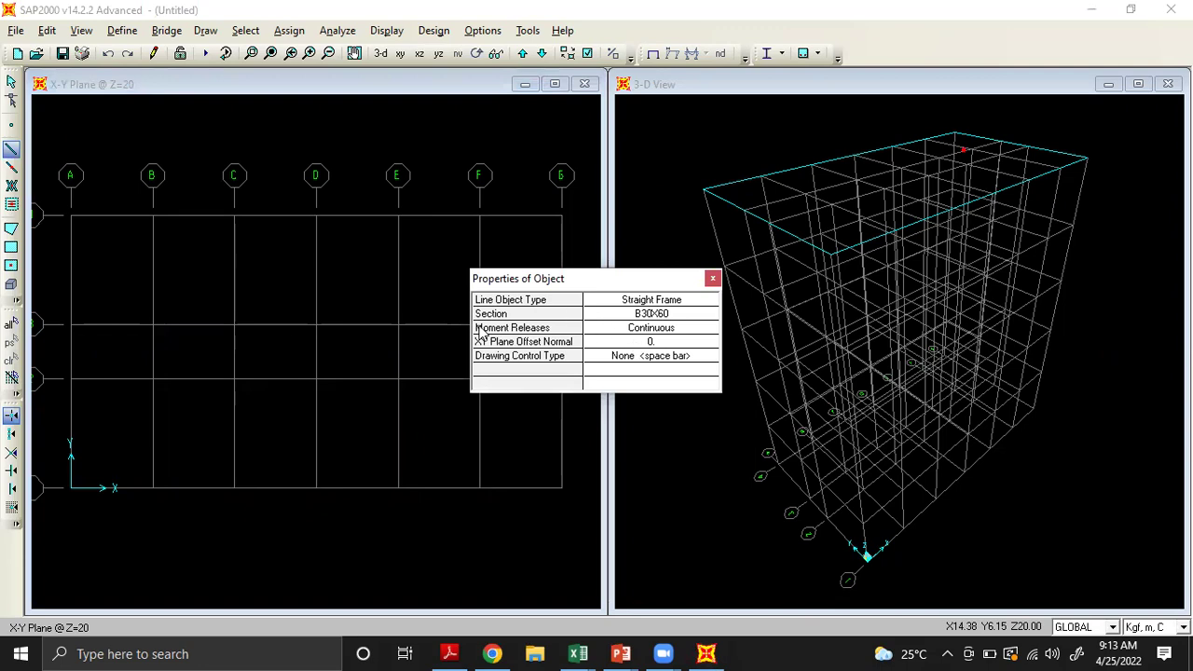
left_click(624, 316)
left_click(624, 318)
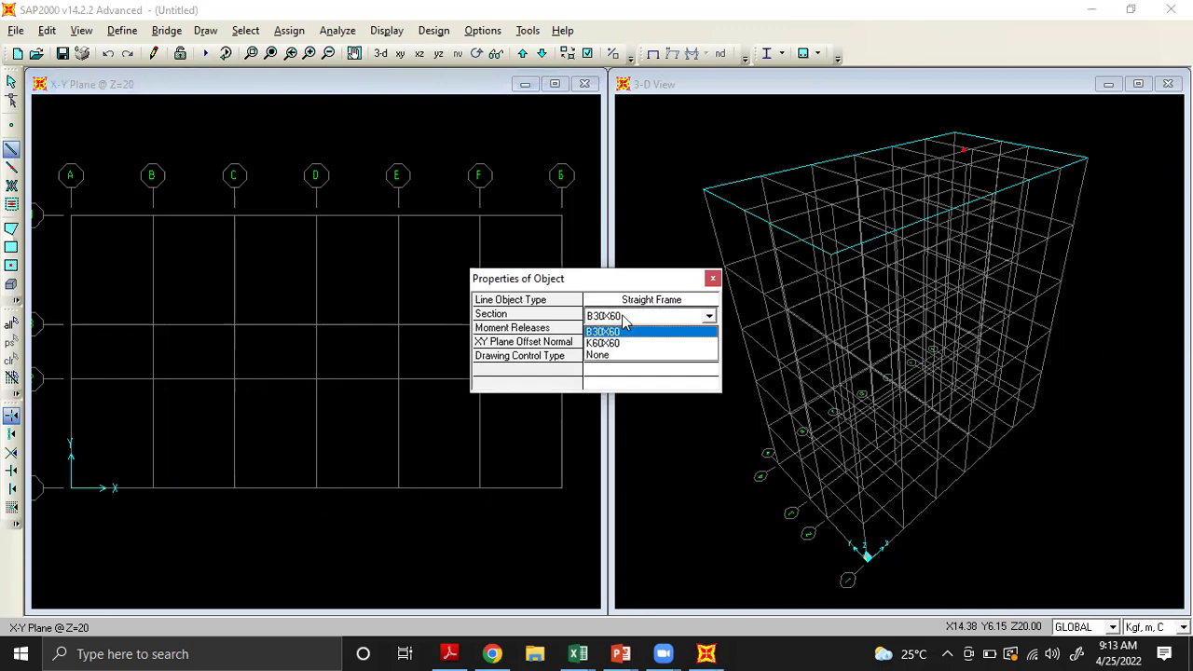
left_click(630, 331)
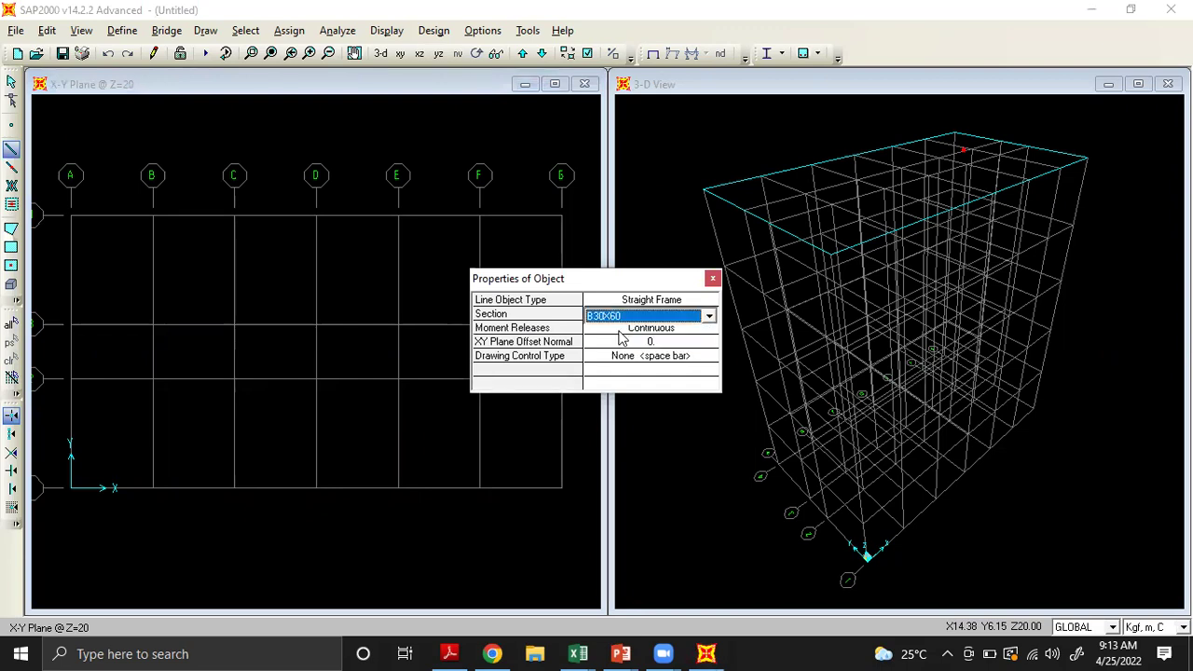
left_click(713, 280)
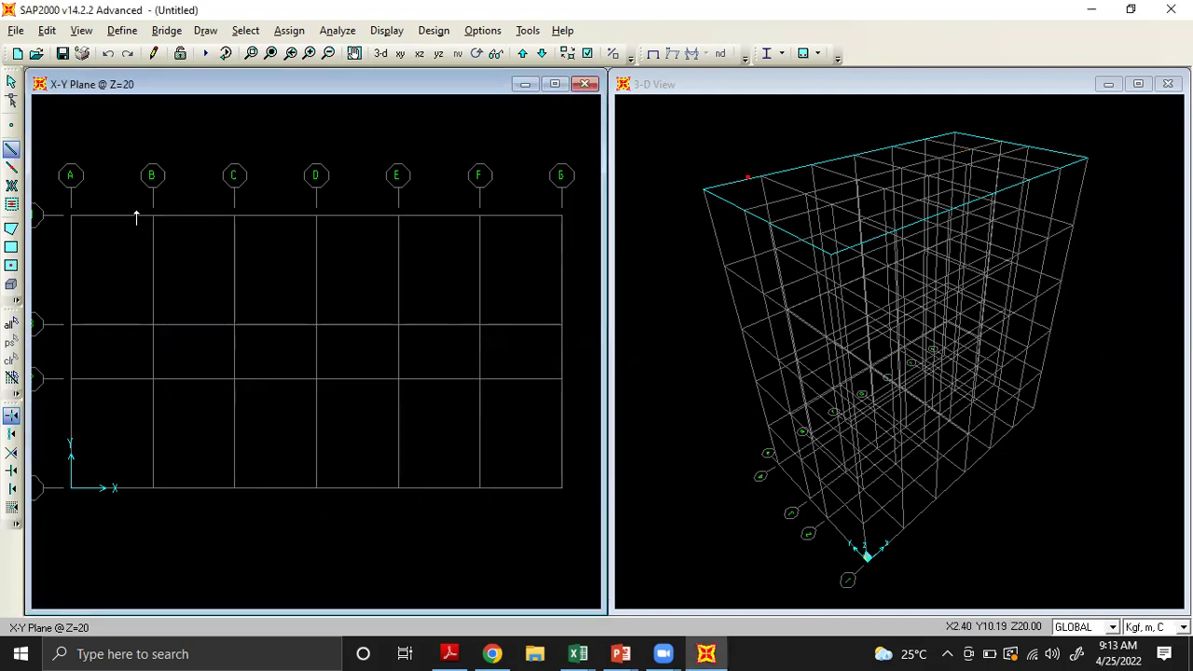
left_click(70, 217)
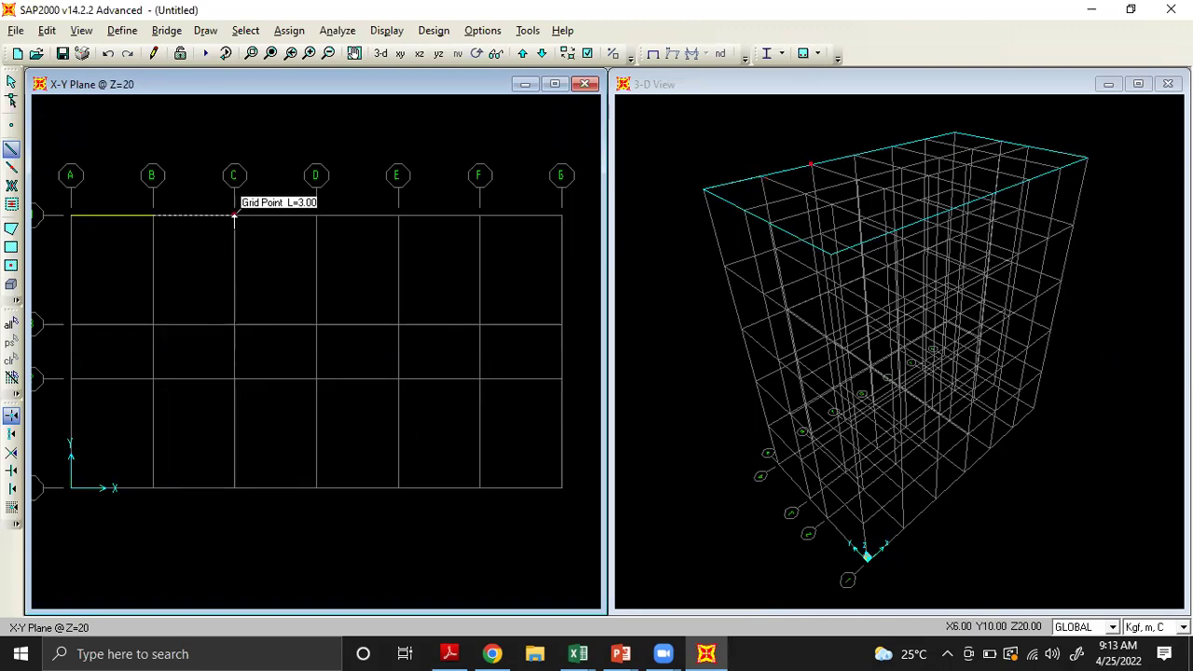
left_click(316, 216)
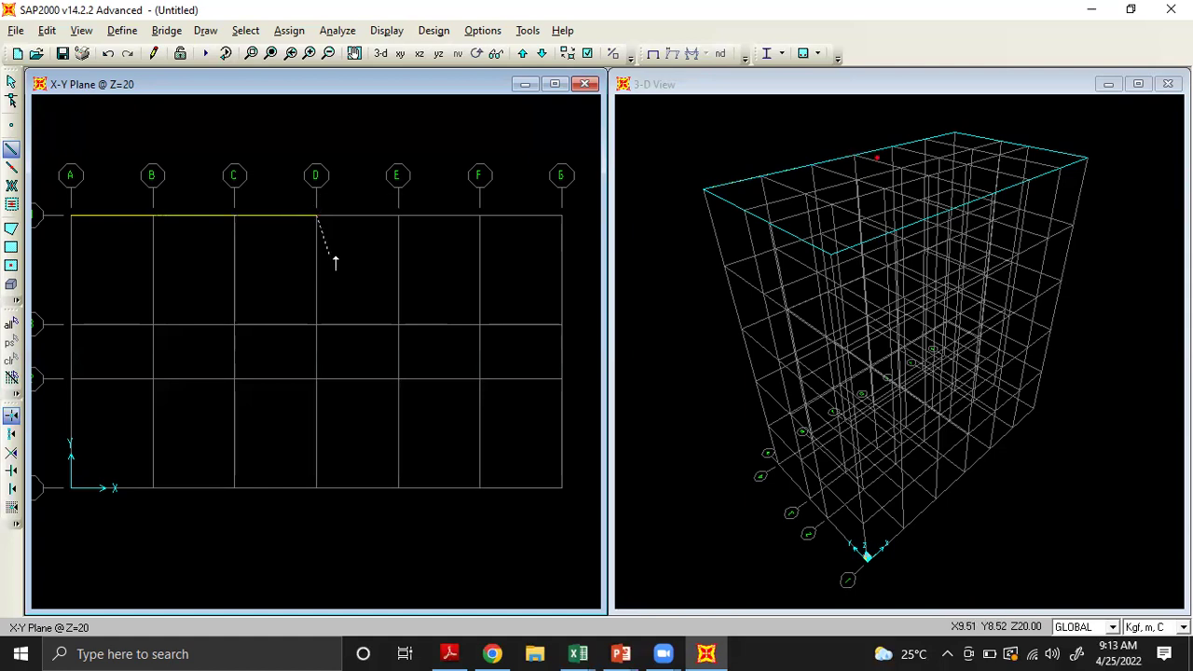
left_click(396, 216)
left_click(479, 216)
double_click(553, 230)
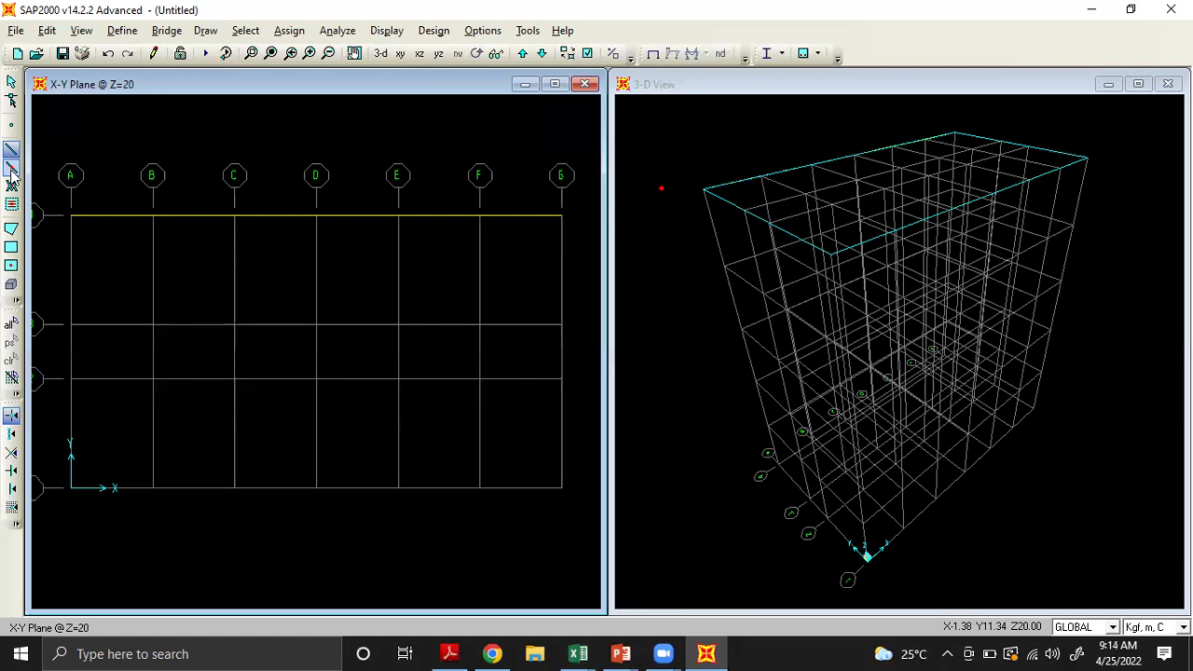
Quick-draw B30X60 beams on all grid segments from the lowest to the third horizontal grid line by windowing them in the Z=20 plan
left_click(11, 167)
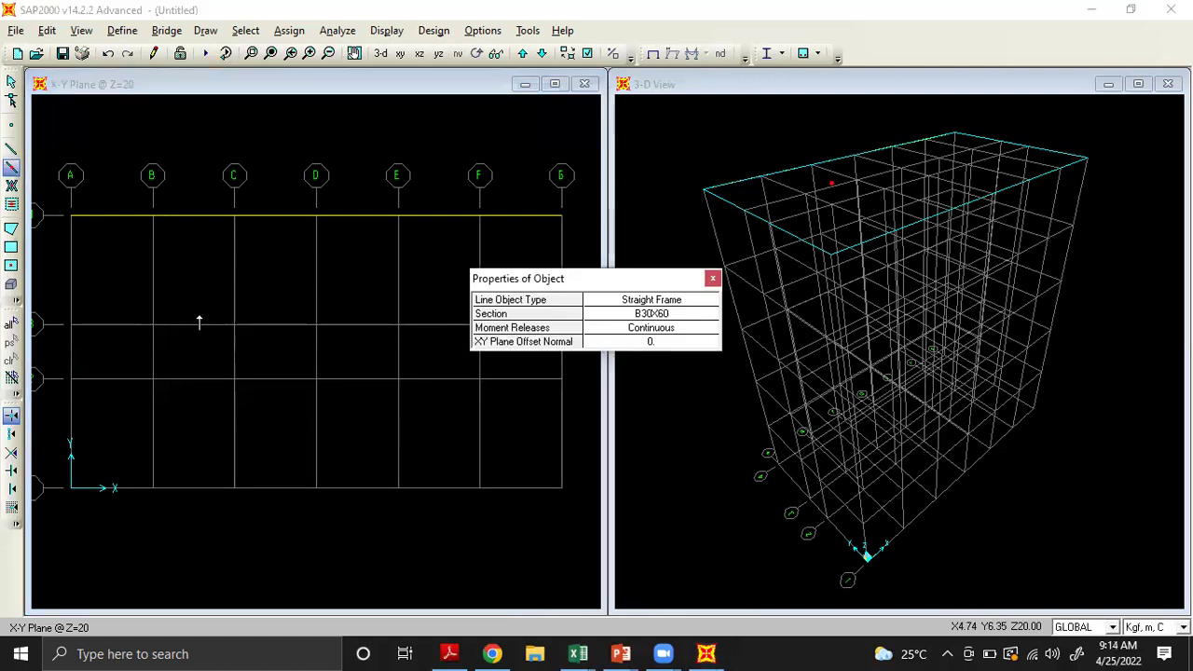
left_click_drag(624, 274, 902, 202)
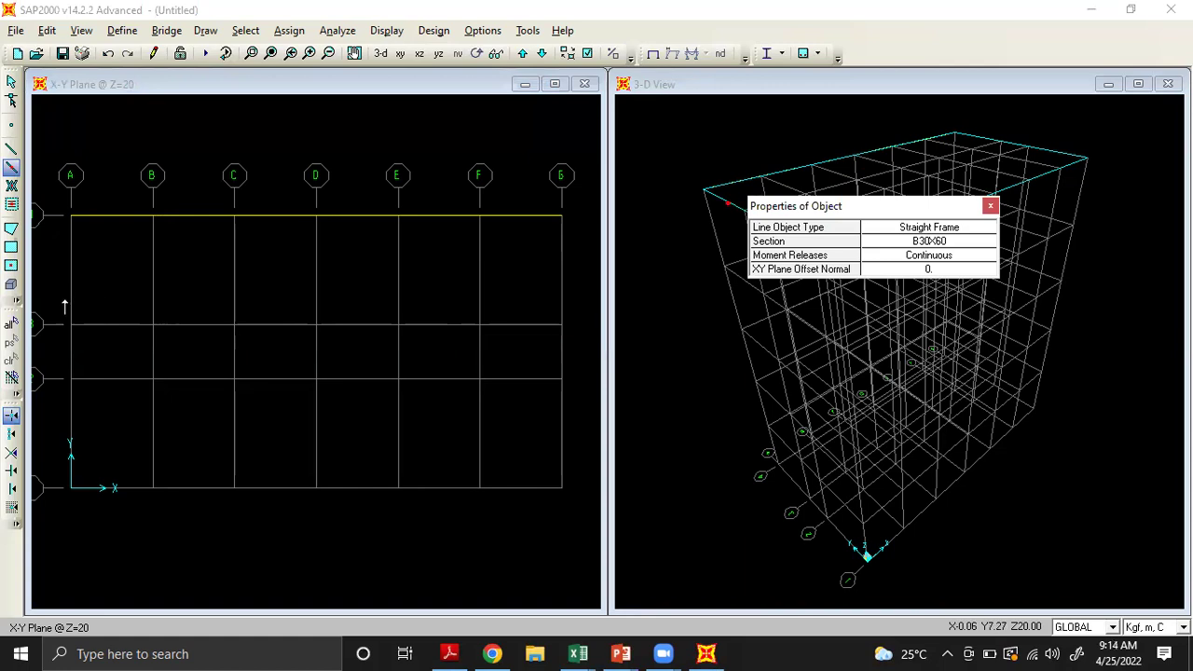
left_click_drag(47, 291, 584, 512)
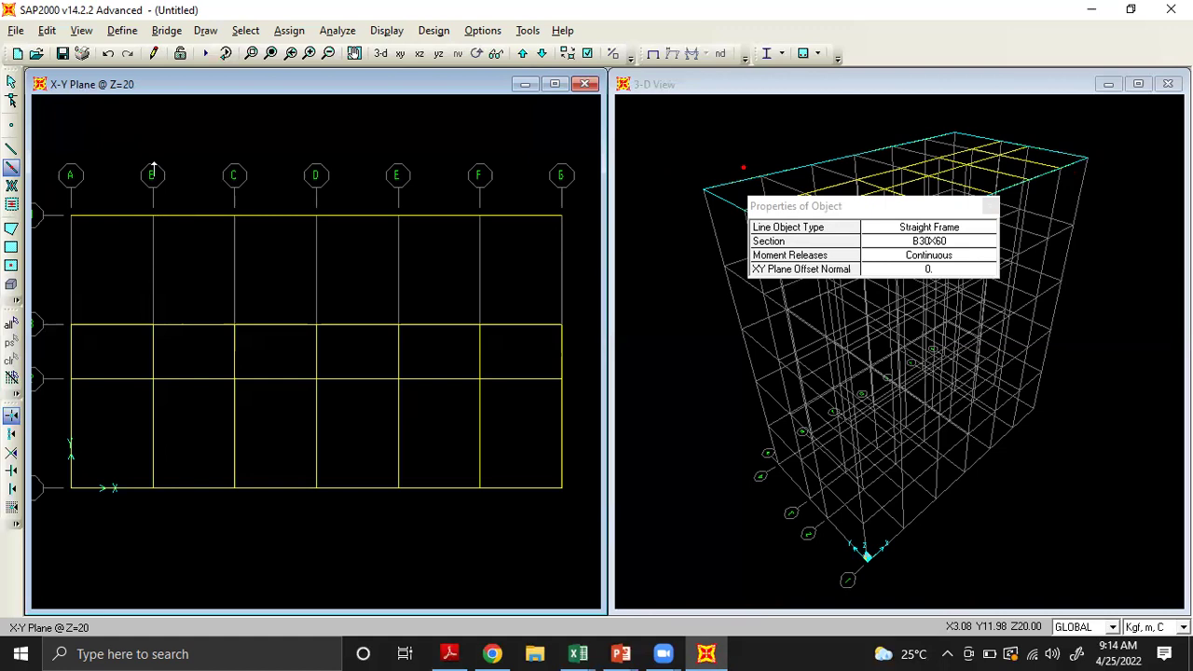
Delete the beams drawn so far and quick-draw B30X60 beams on all grid segments of the Z=20 plan in one window
key("Escape")
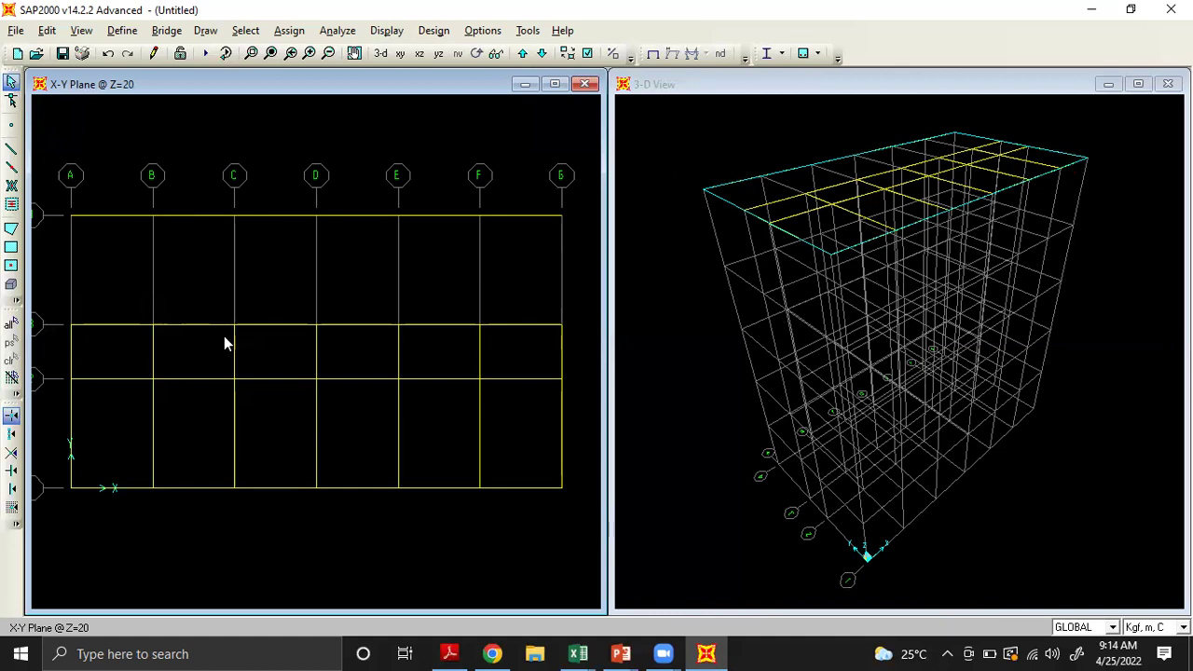
key("ctrl+q")
key("Delete")
left_click(11, 167)
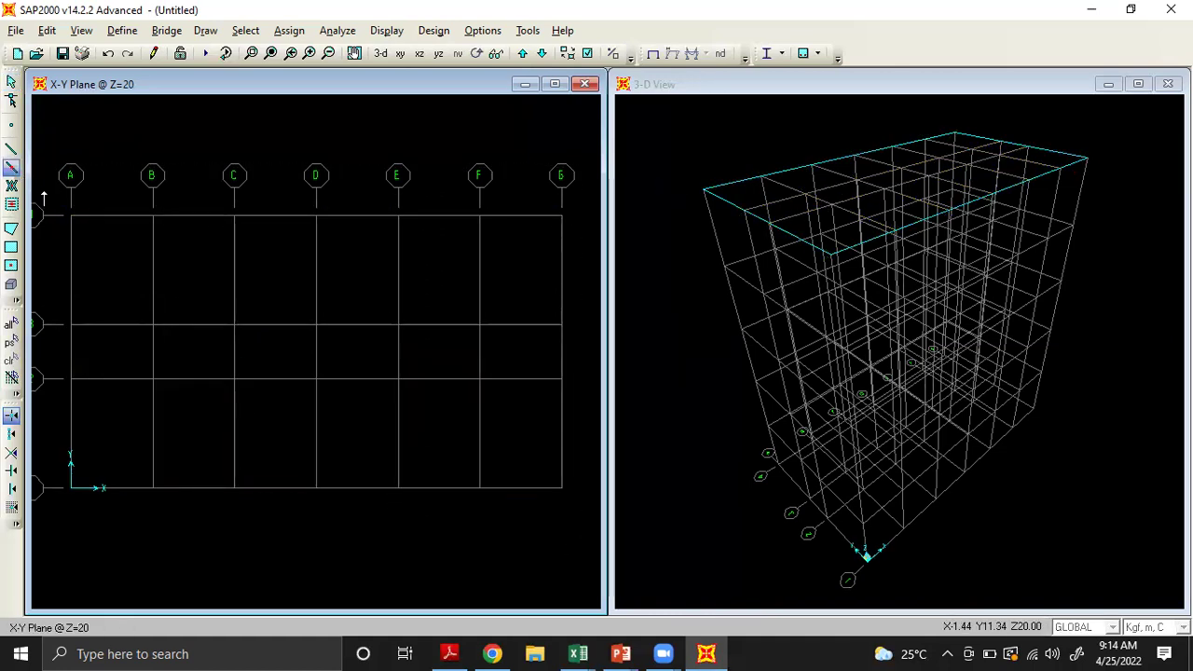
left_click_drag(46, 189, 589, 528)
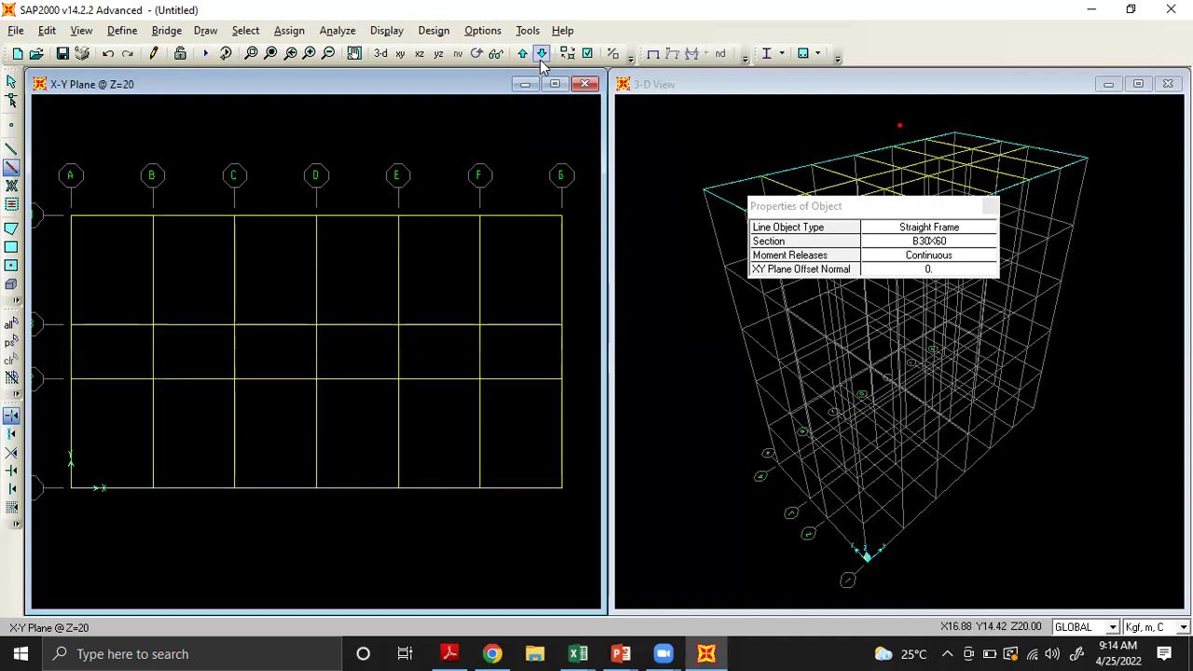
Quick-draw B30X60 beams on all grid segments of the Z=16, Z=12, Z=8 and Z=4 plans
left_click(541, 54)
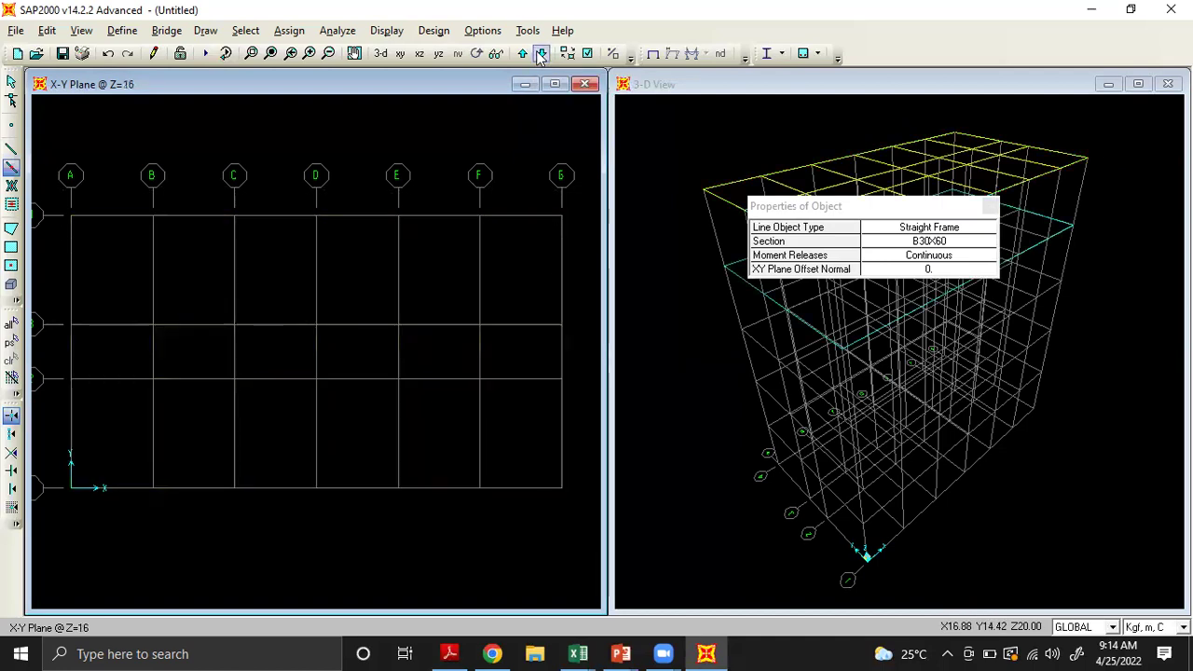
left_click_drag(51, 211, 568, 490)
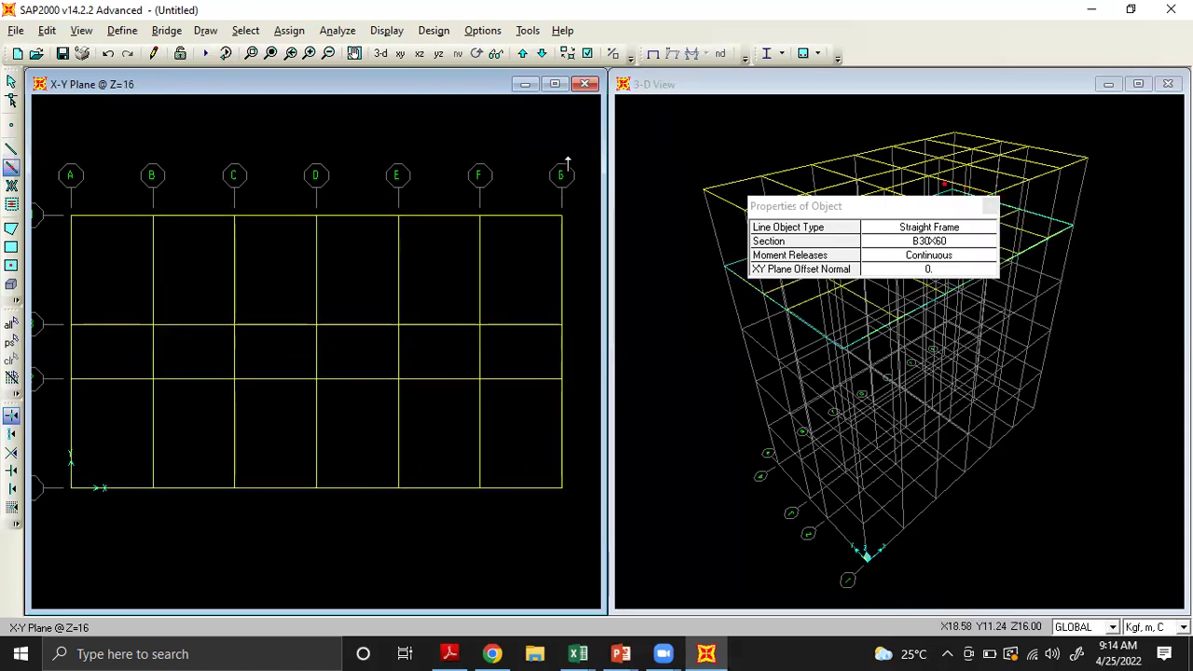
left_click(541, 53)
mouse_move(62, 204)
left_mouse_down()
mouse_move(509, 514)
mouse_move(571, 499)
left_mouse_up()
left_click(541, 53)
left_click_drag(62, 186, 578, 513)
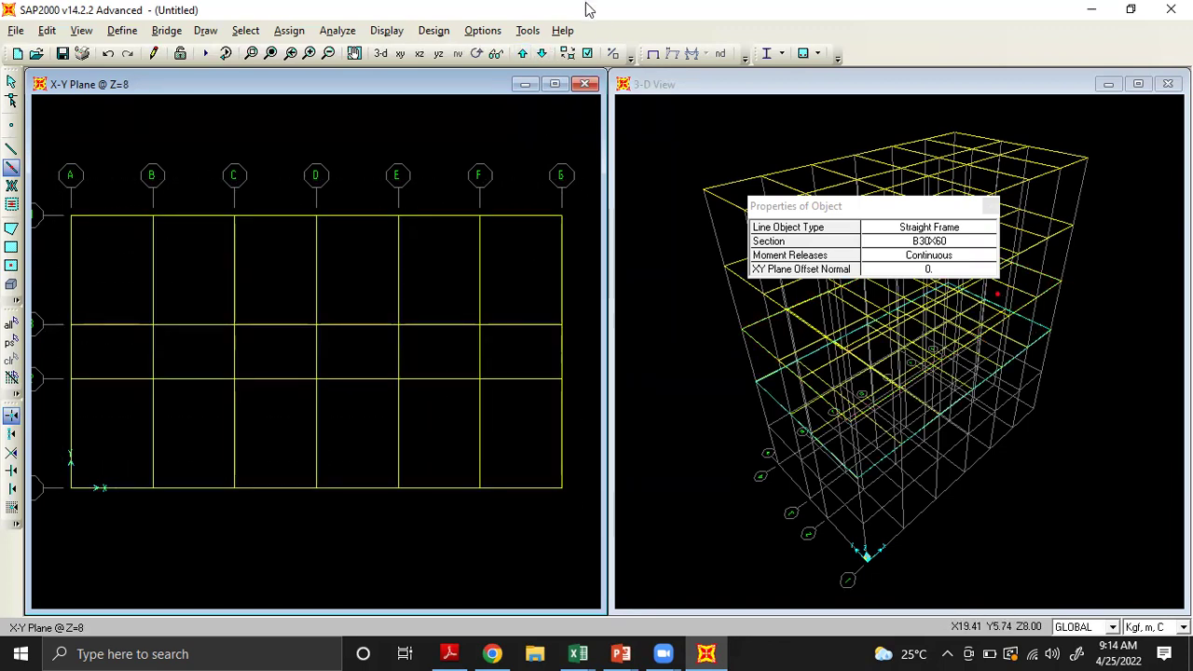
left_click(541, 53)
left_click_drag(61, 182, 574, 529)
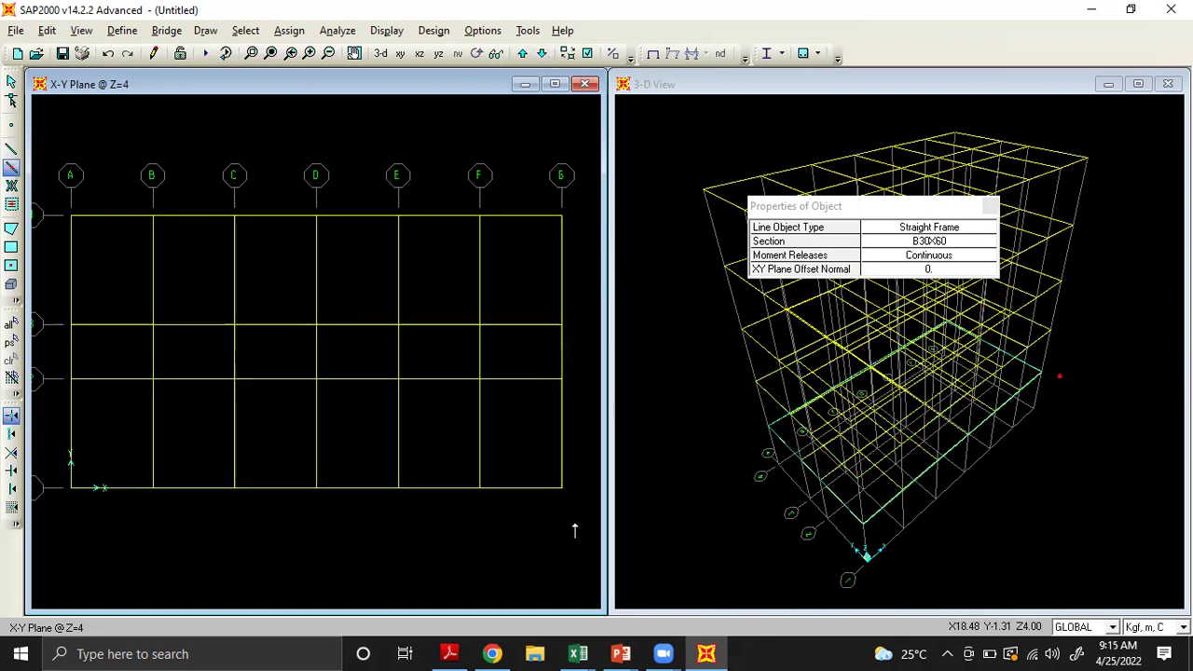
left_click(541, 53)
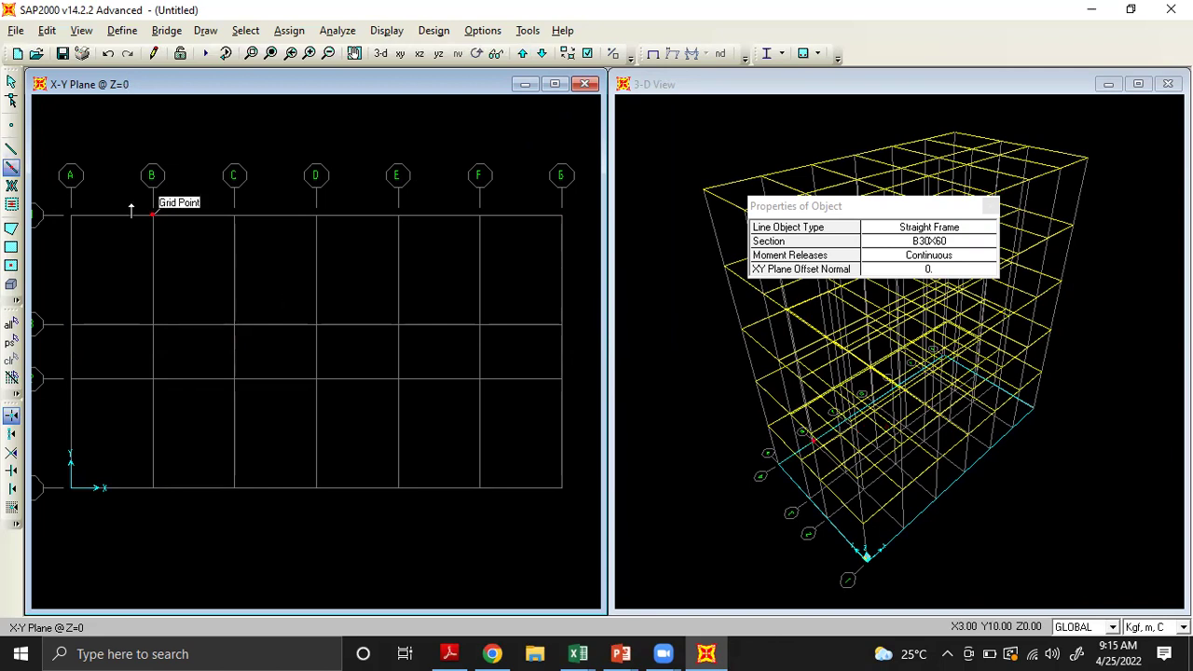
left_click(17, 168)
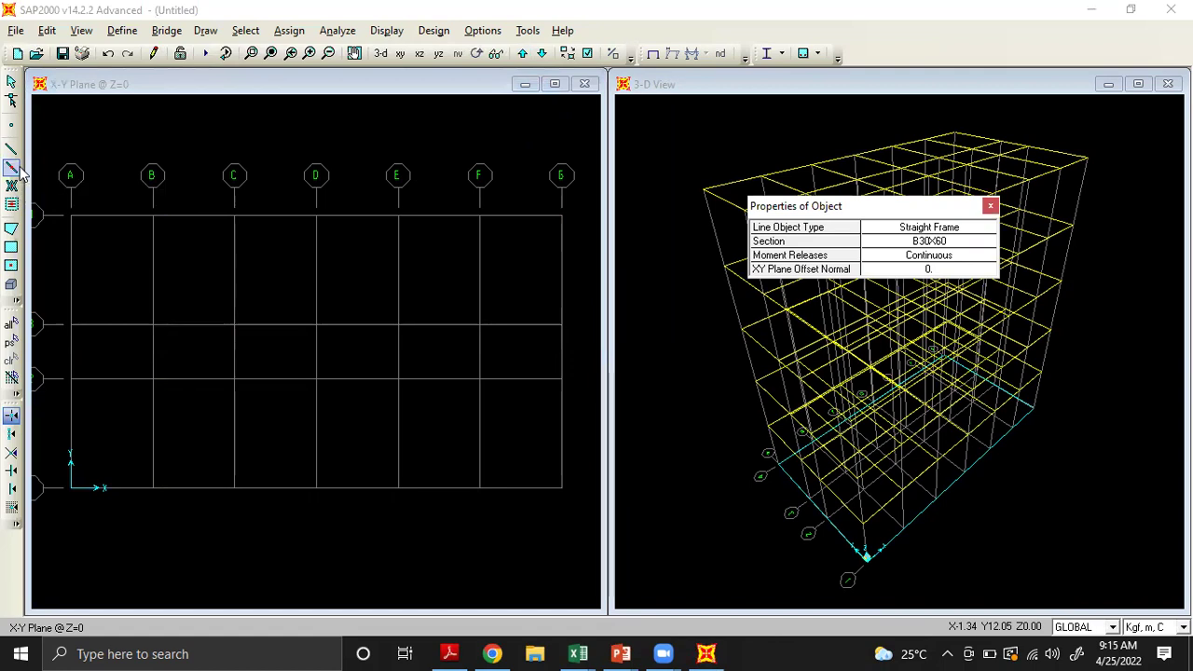
left_click(12, 169)
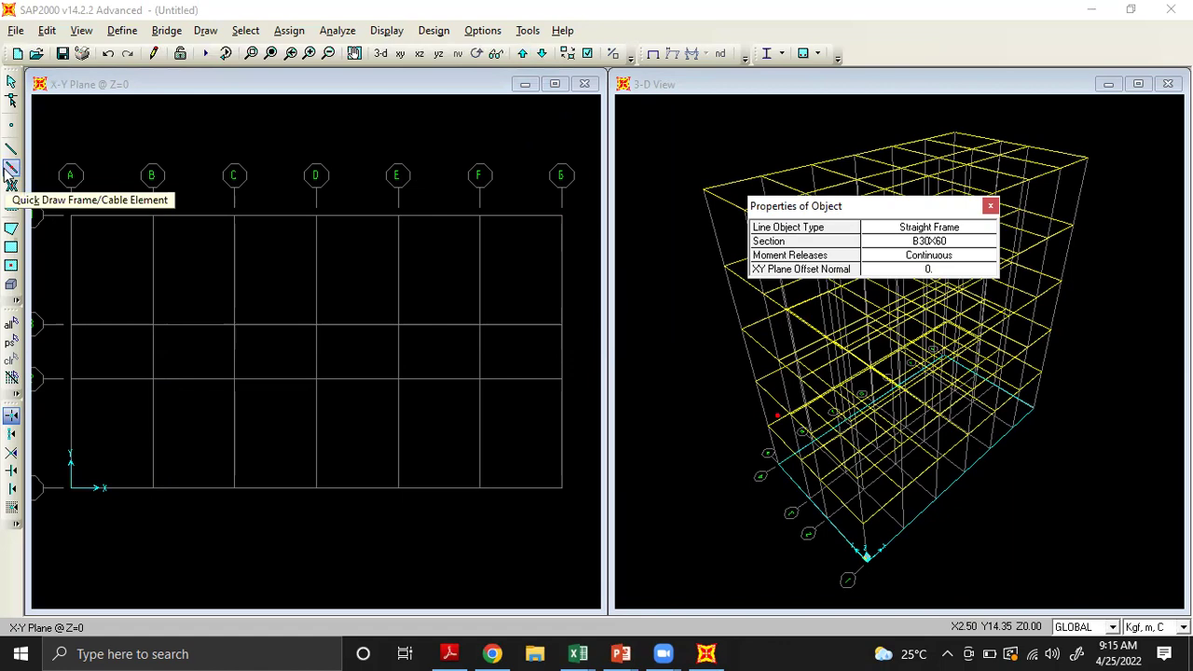
left_click(11, 84)
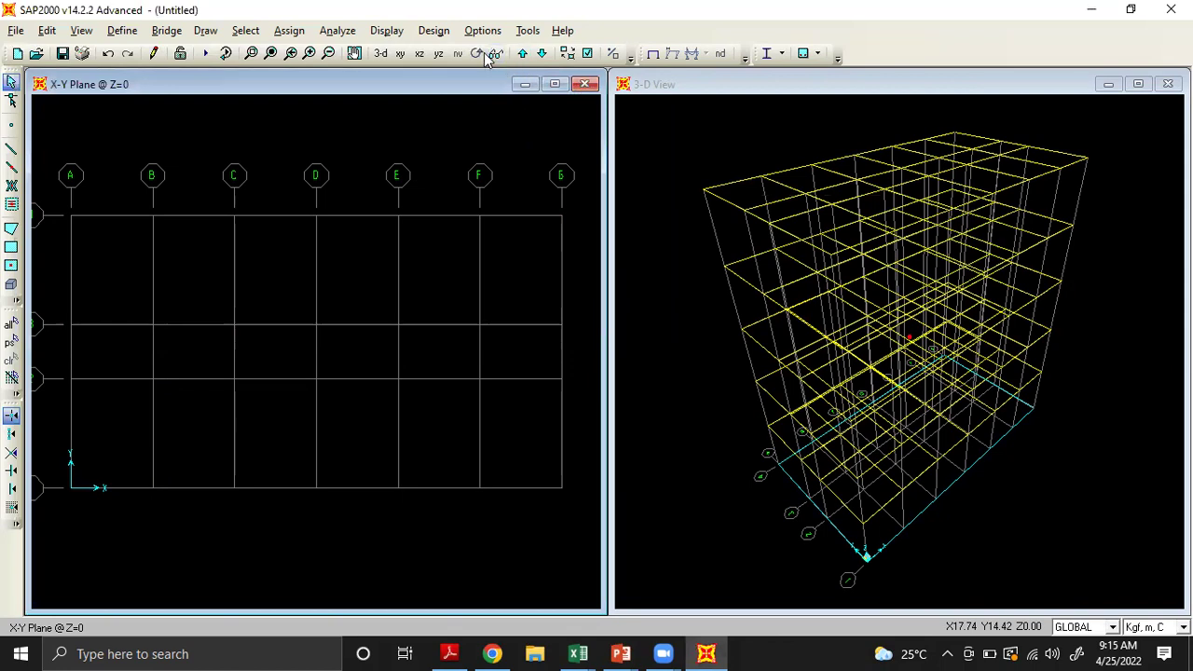
Quick-draw full-height K60X60 straight frame columns along grid line A in the X-Z elevation at Y=10
left_click(417, 49)
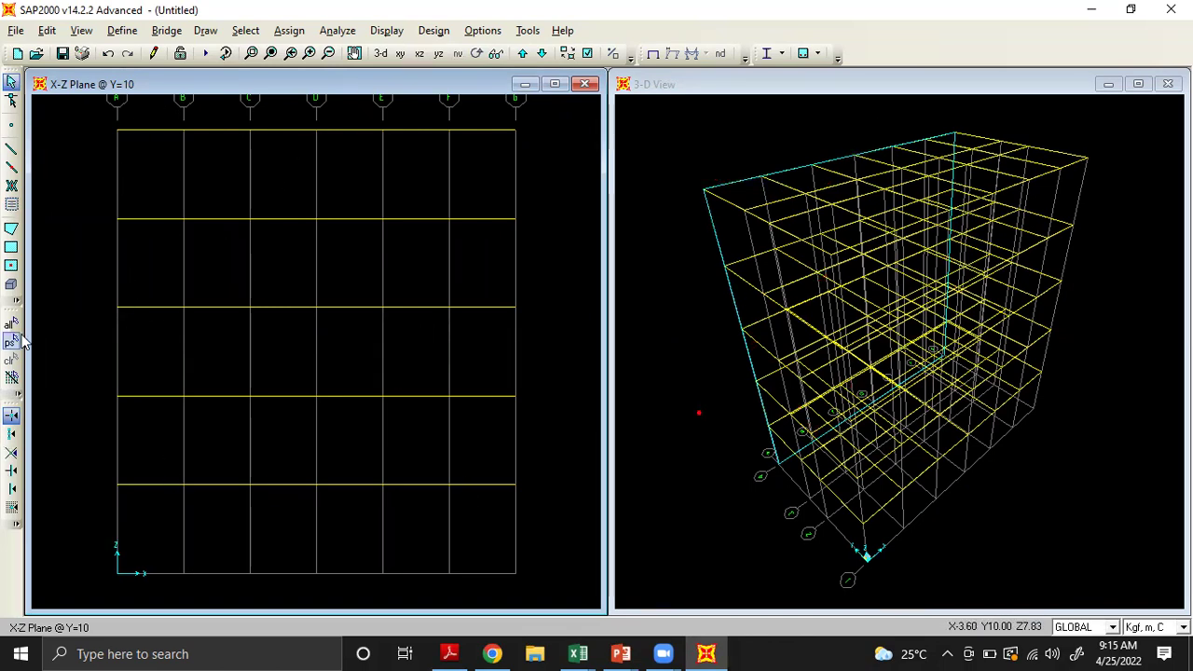
left_click(12, 171)
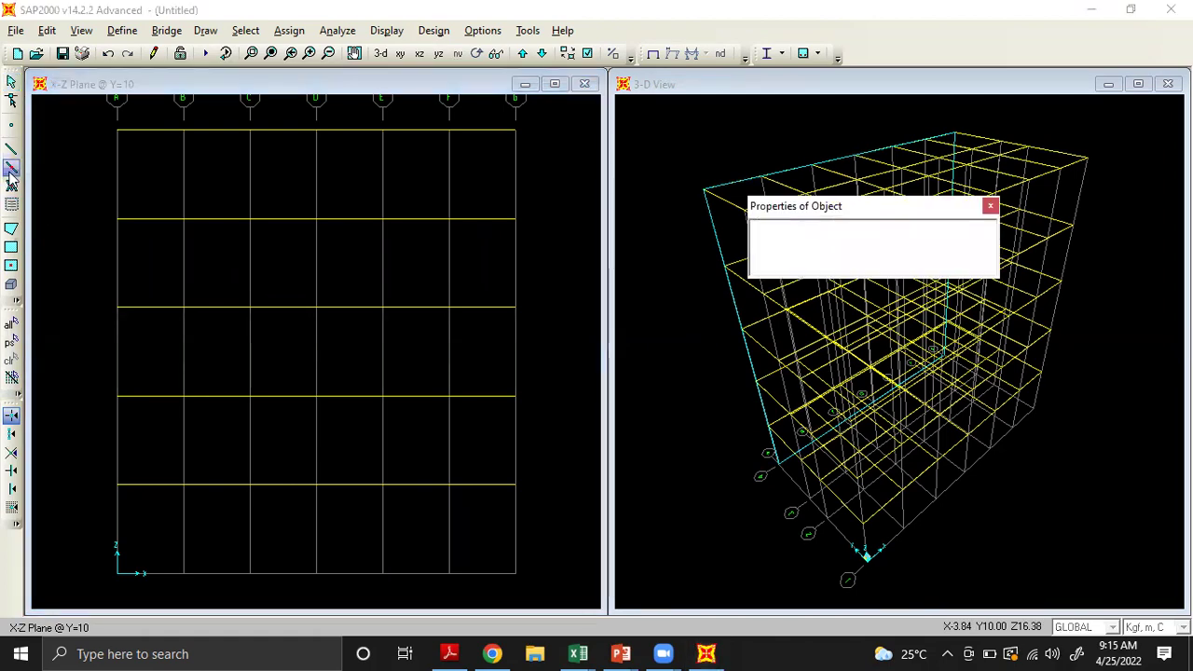
left_click(926, 241)
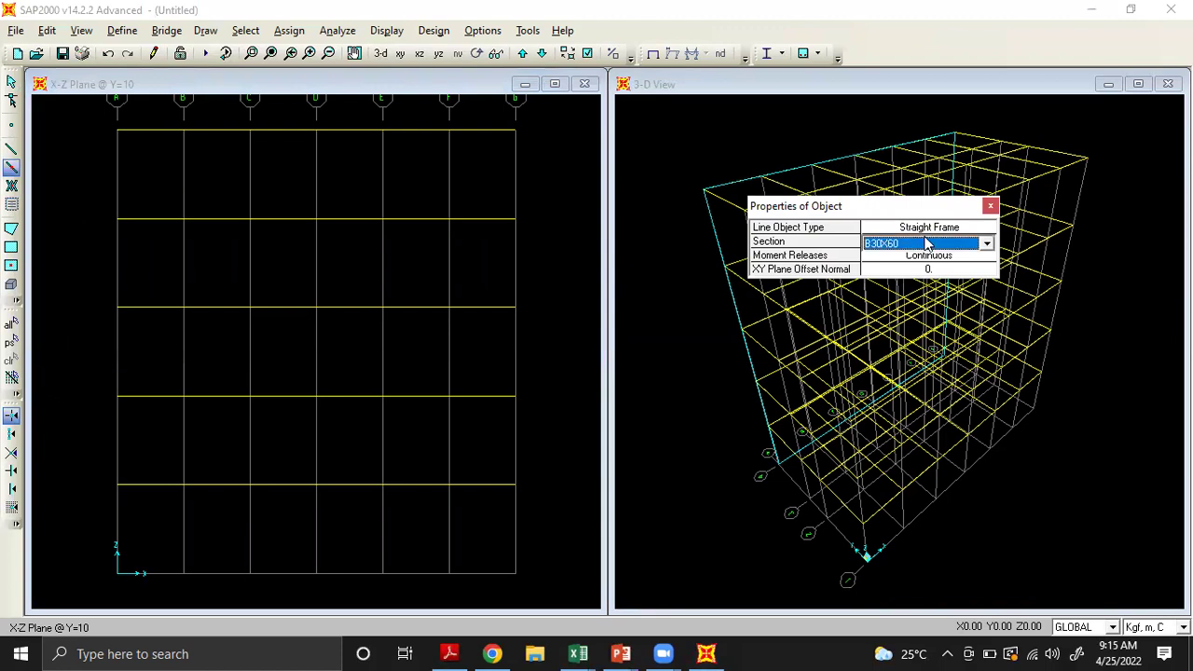
left_click(926, 244)
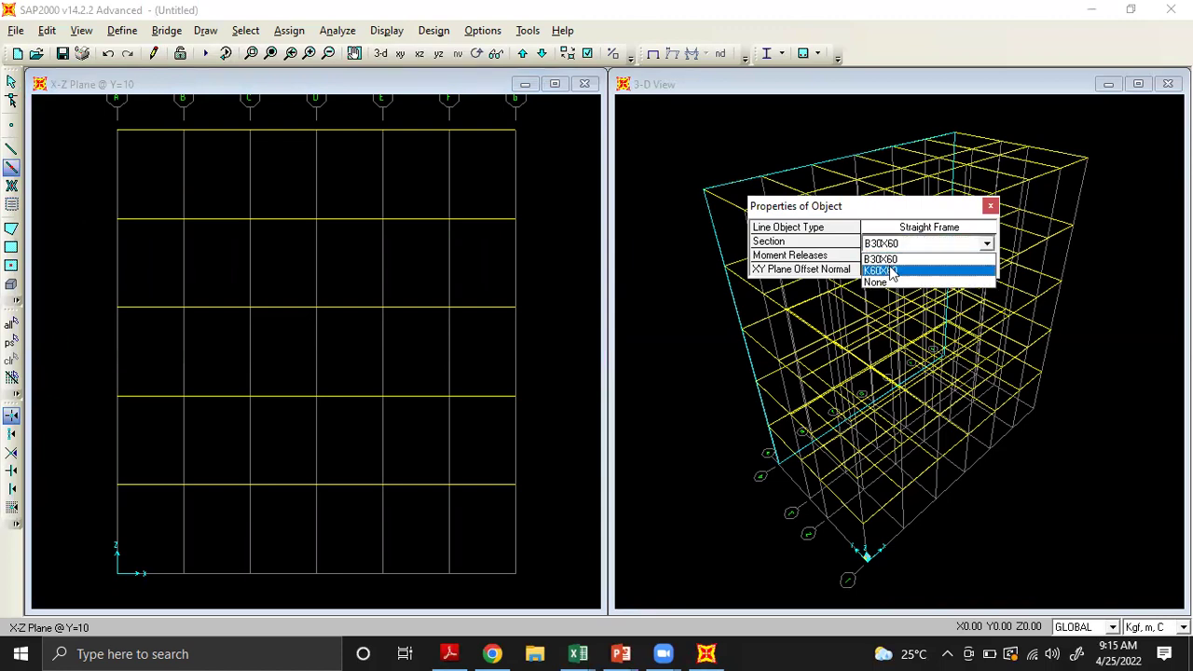
left_click(891, 271)
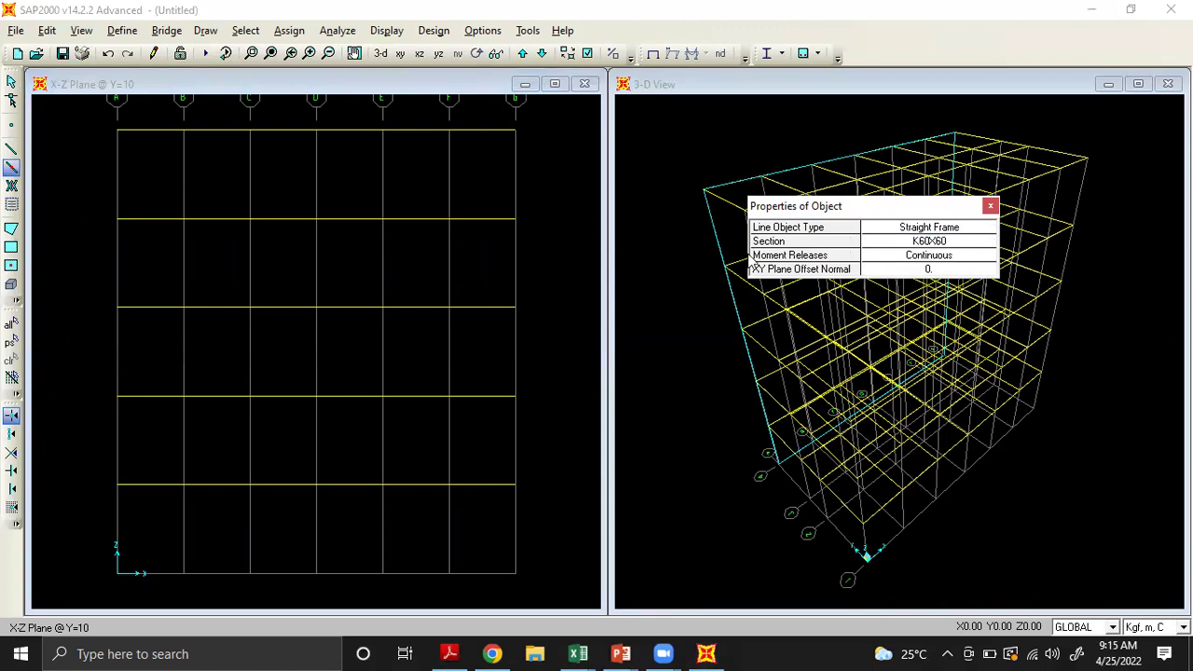
left_click_drag(95, 107, 531, 585)
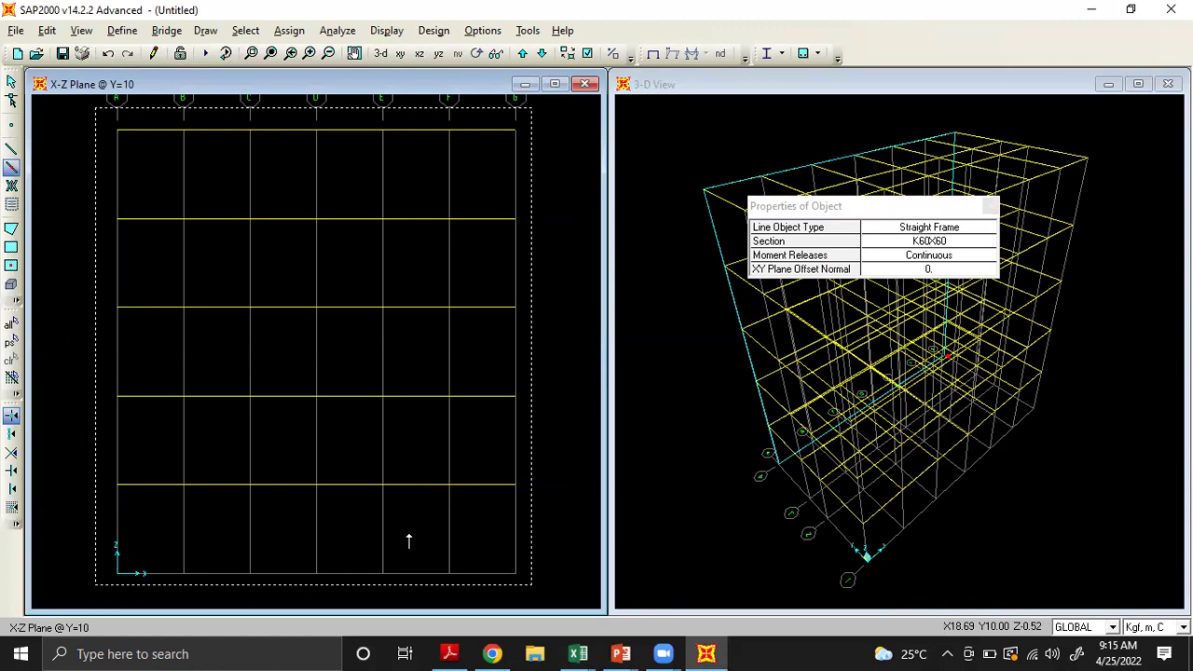
left_click_drag(408, 540, 139, 590)
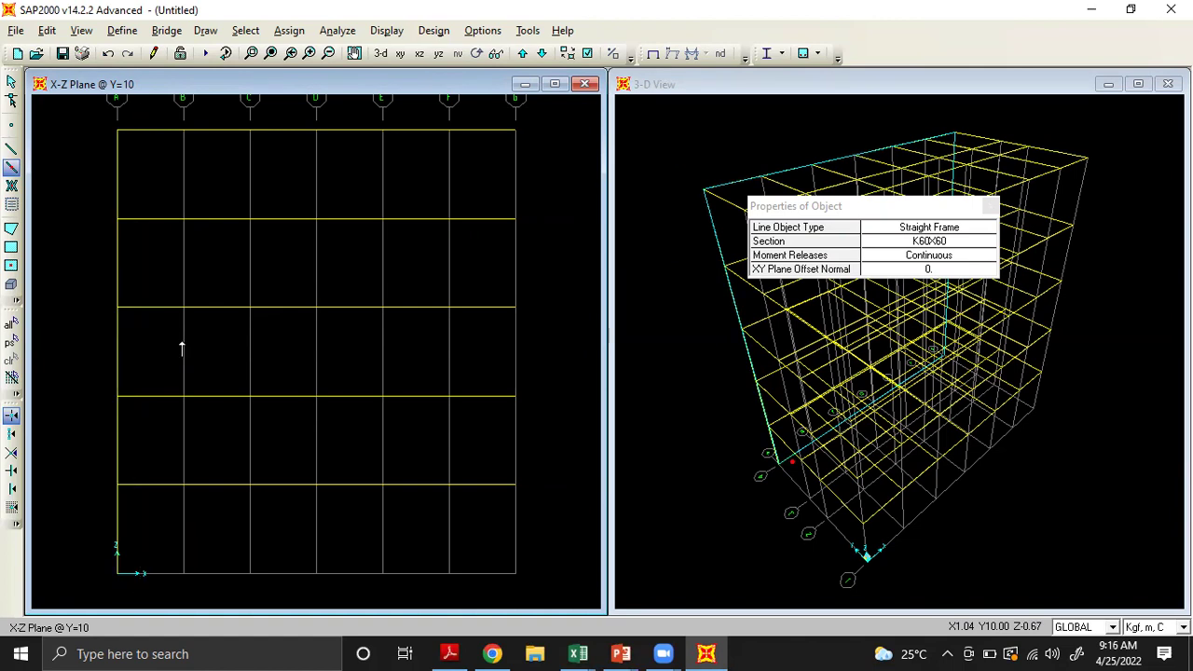
Quick-draw full-height K60X60 columns along grid lines B to G in the Y=10 elevation
left_click_drag(162, 119, 192, 589)
left_click_drag(241, 118, 274, 599)
left_click_drag(303, 128, 332, 604)
mouse_move(375, 110)
left_mouse_down()
mouse_move(397, 322)
mouse_move(400, 560)
left_mouse_up()
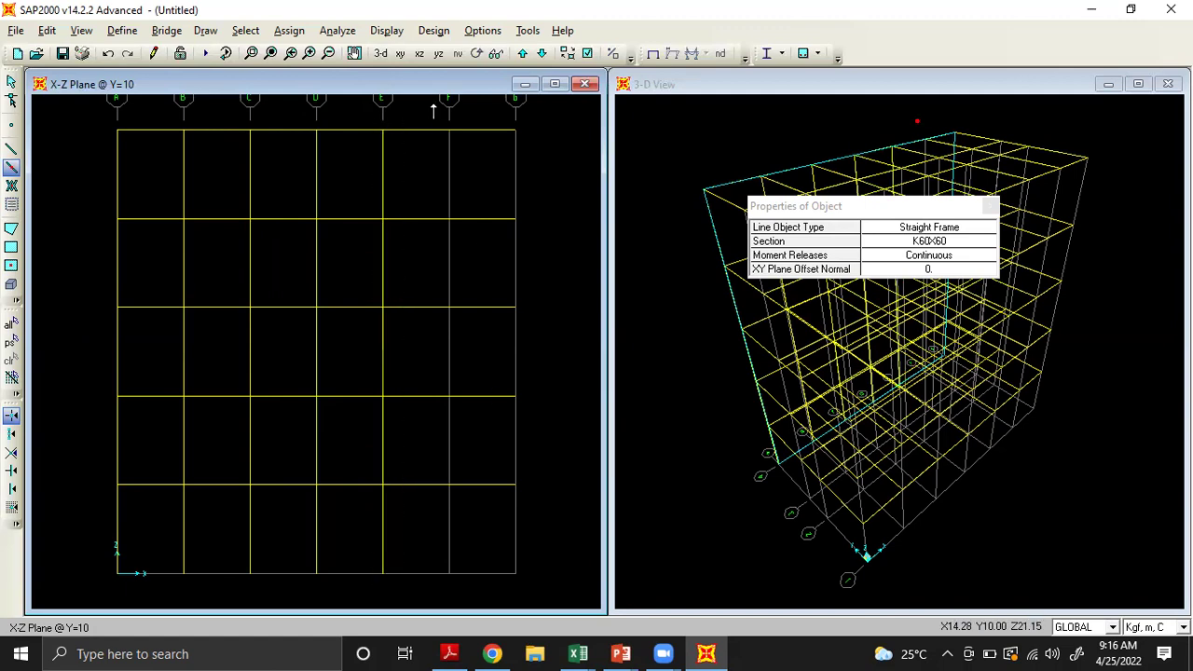
mouse_move(435, 135)
left_mouse_down()
mouse_move(428, 560)
mouse_move(464, 607)
left_mouse_up()
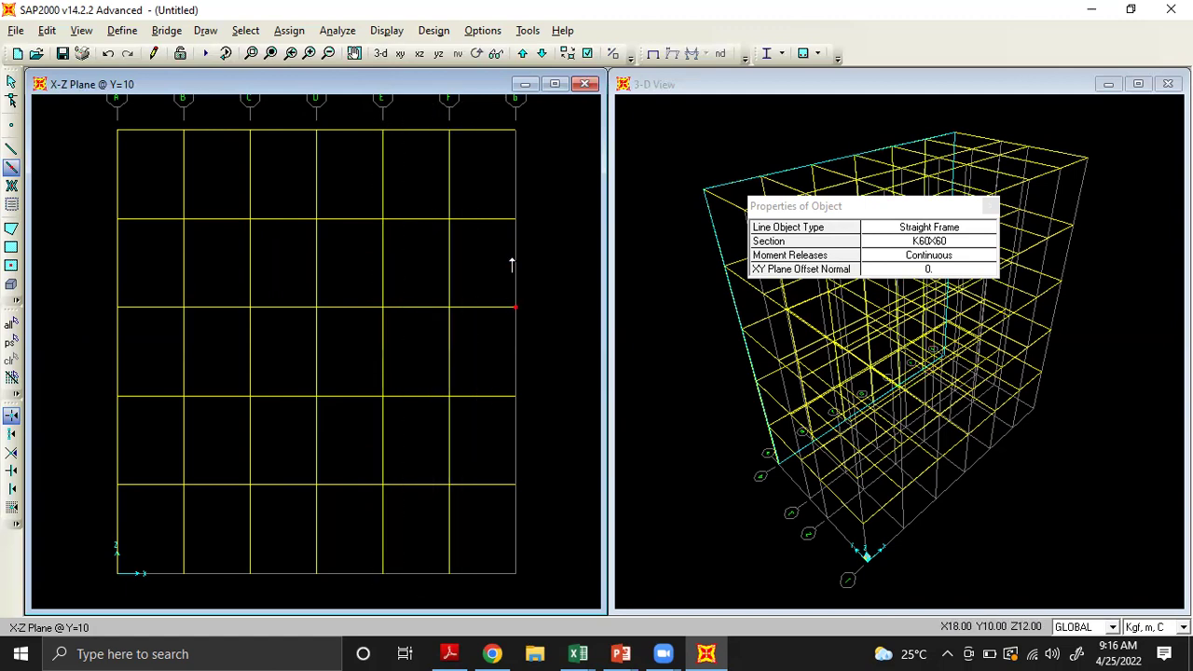
left_click_drag(501, 114, 520, 628)
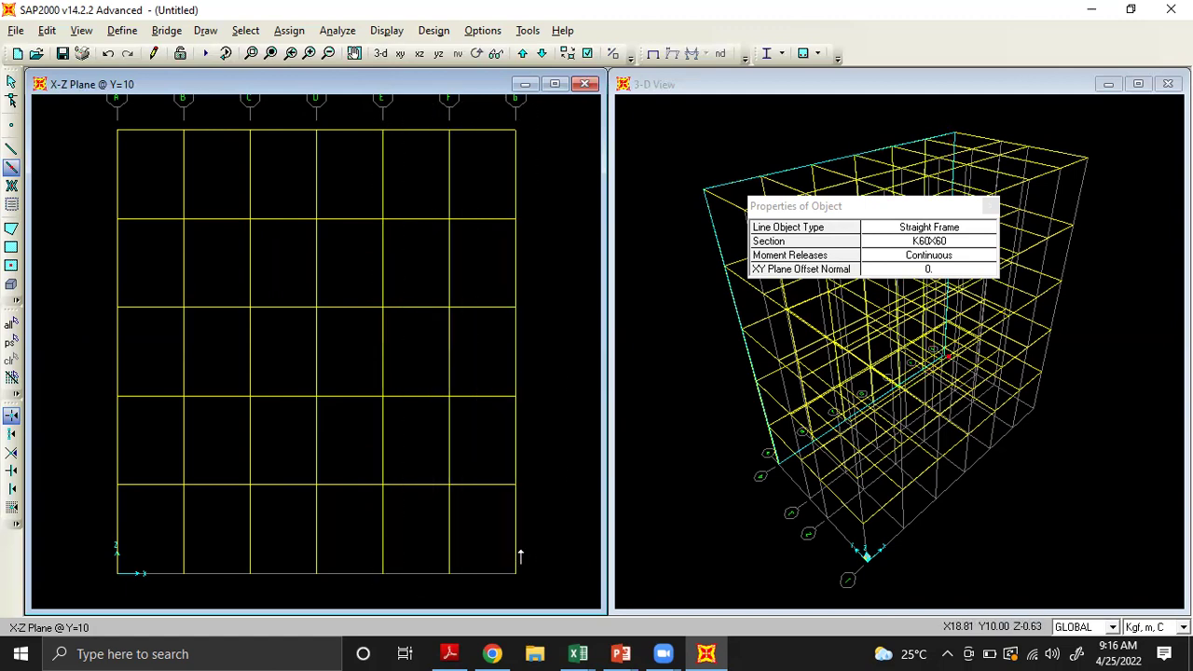
Quick-draw full-height K60X60 columns along grid lines A to G in the X-Z elevation at Y=0
left_click(522, 53)
left_click_drag(93, 114, 138, 589)
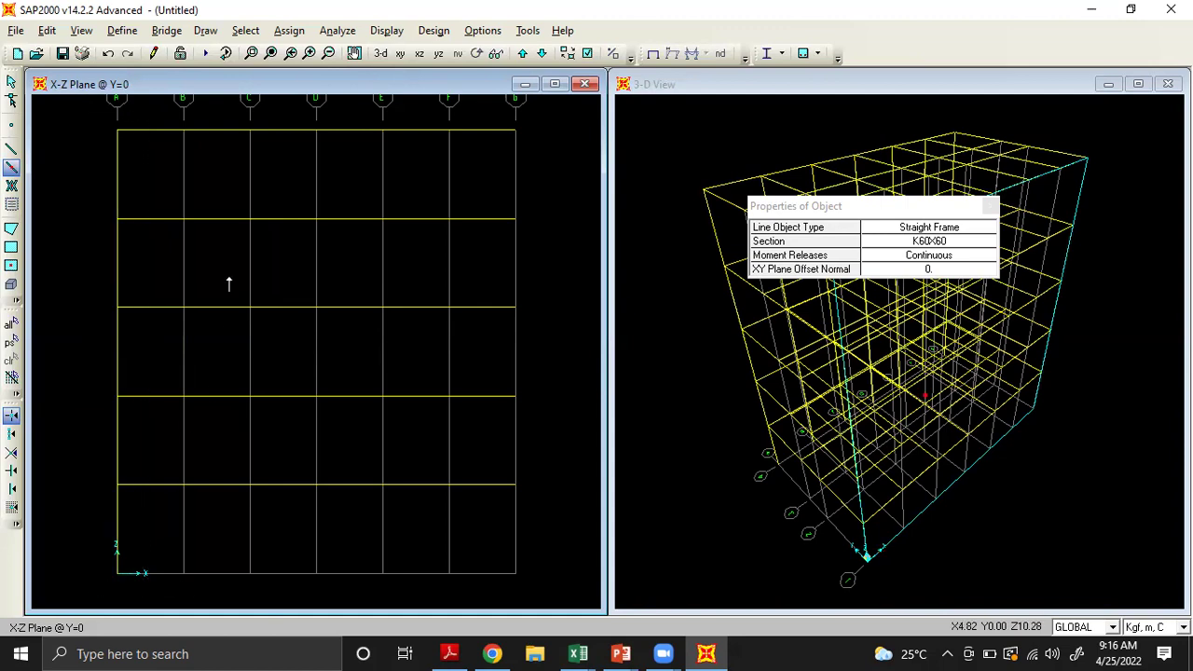
left_click_drag(168, 109, 171, 294)
left_click_drag(182, 610, 196, 601)
left_click_drag(233, 123, 264, 589)
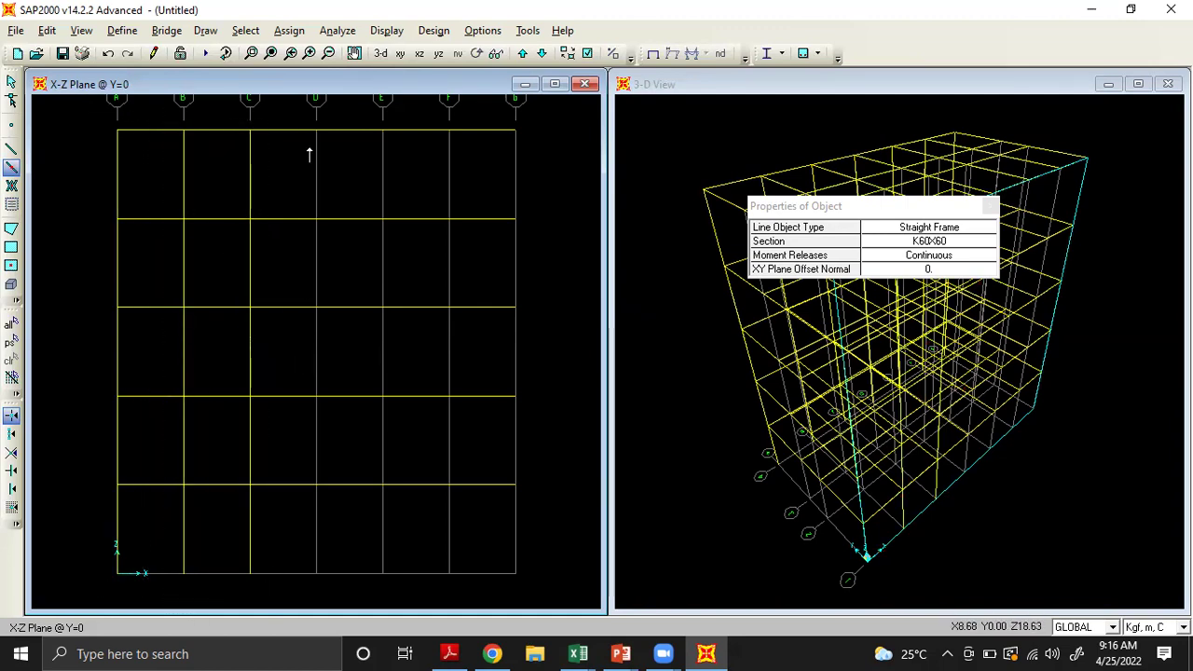
mouse_move(299, 113)
left_mouse_down()
mouse_move(311, 560)
mouse_move(328, 597)
left_mouse_up()
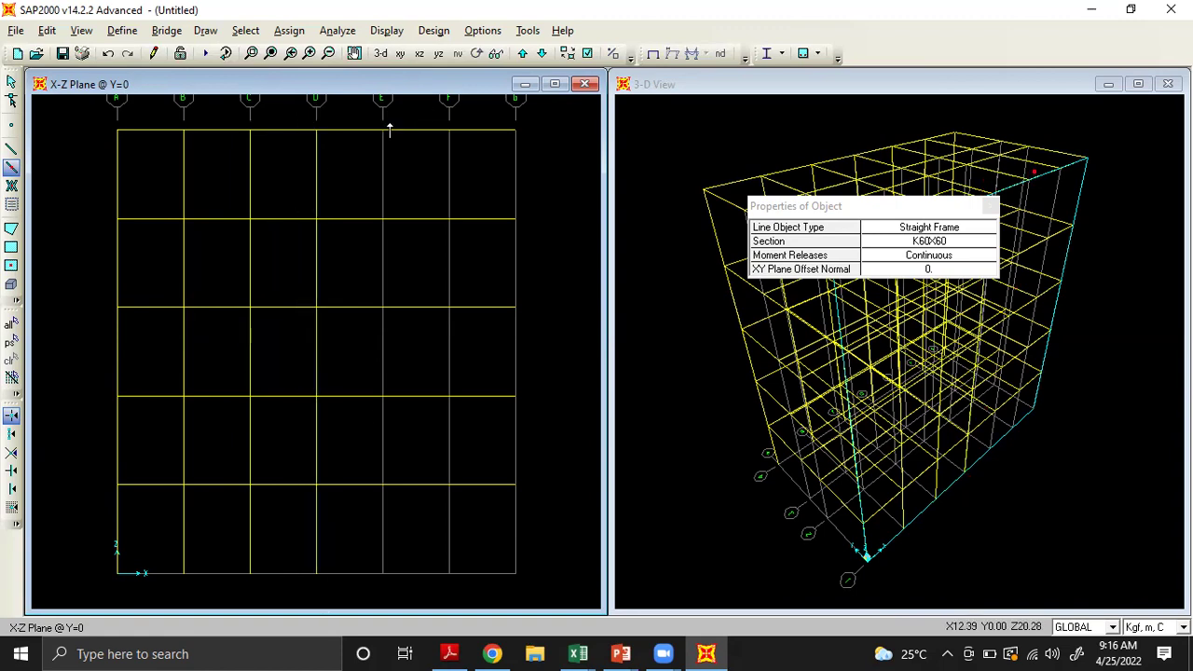
left_click_drag(368, 119, 399, 560)
mouse_move(432, 117)
left_mouse_down()
mouse_move(443, 546)
mouse_move(470, 560)
left_mouse_up()
mouse_move(506, 124)
left_mouse_down()
mouse_move(504, 425)
mouse_move(533, 572)
left_mouse_up()
Quick-draw full-height K60X60 columns along grid lines A to G in the X-Z elevation at Y=4
left_click(522, 53)
left_click_drag(89, 114, 145, 565)
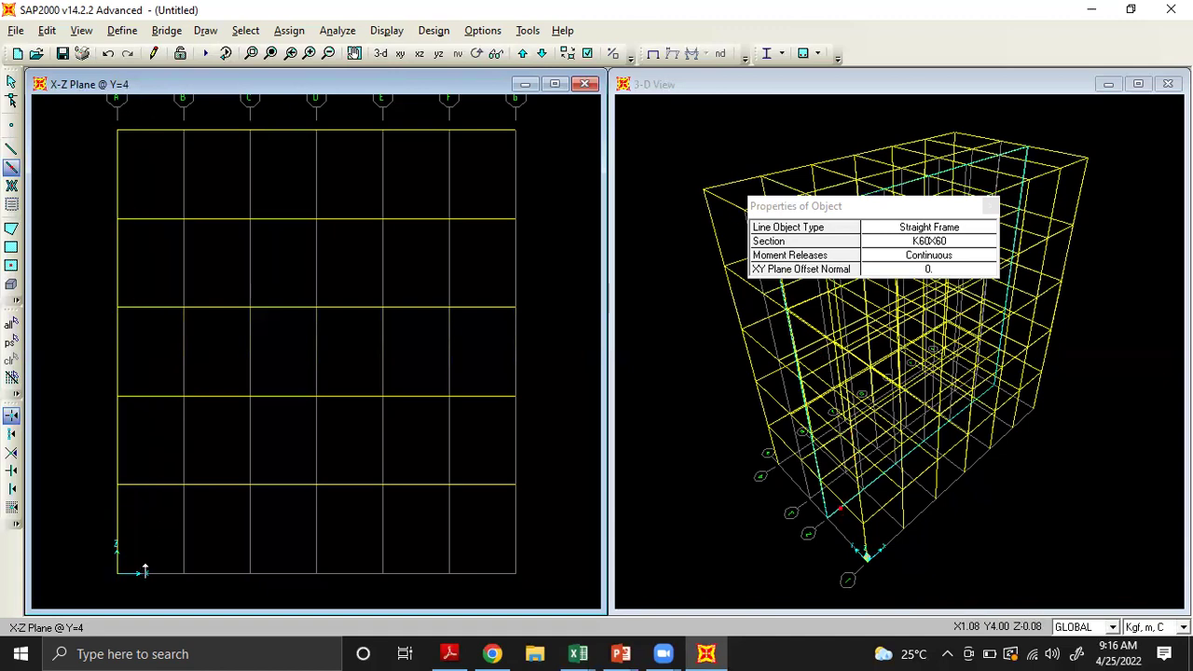
left_click_drag(168, 105, 197, 598)
left_click_drag(237, 106, 272, 597)
left_click_drag(302, 112, 332, 623)
mouse_move(353, 119)
left_mouse_down()
mouse_move(368, 506)
mouse_move(415, 595)
left_mouse_up()
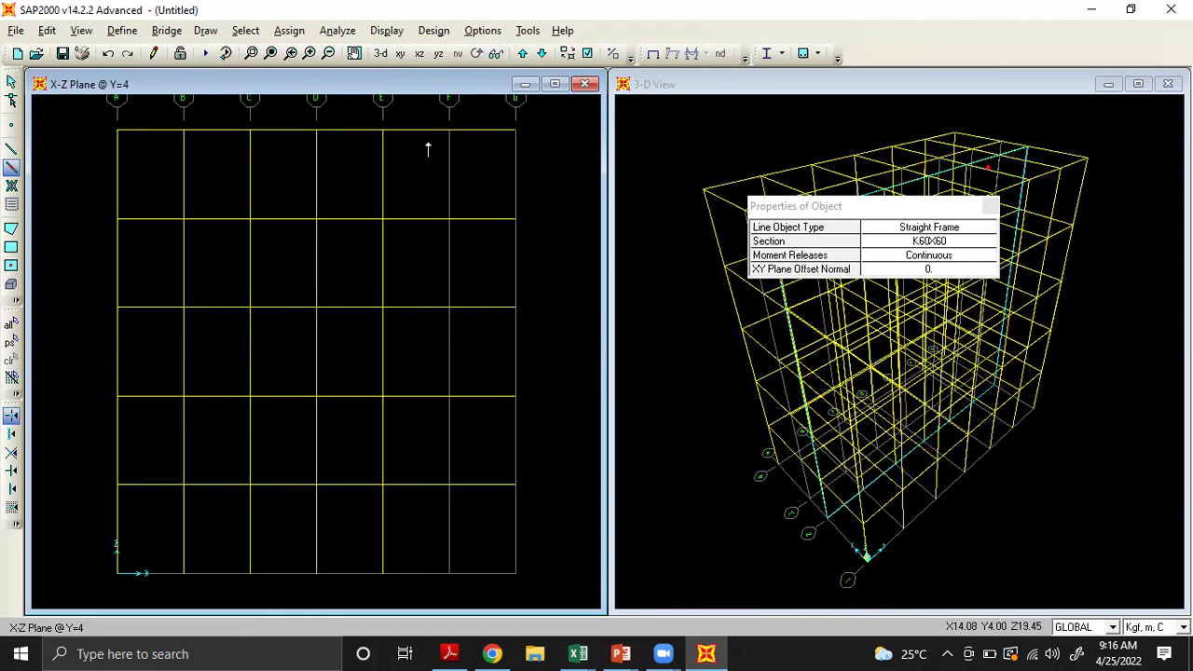
mouse_move(426, 122)
left_mouse_down()
mouse_move(410, 533)
mouse_move(446, 593)
left_mouse_up()
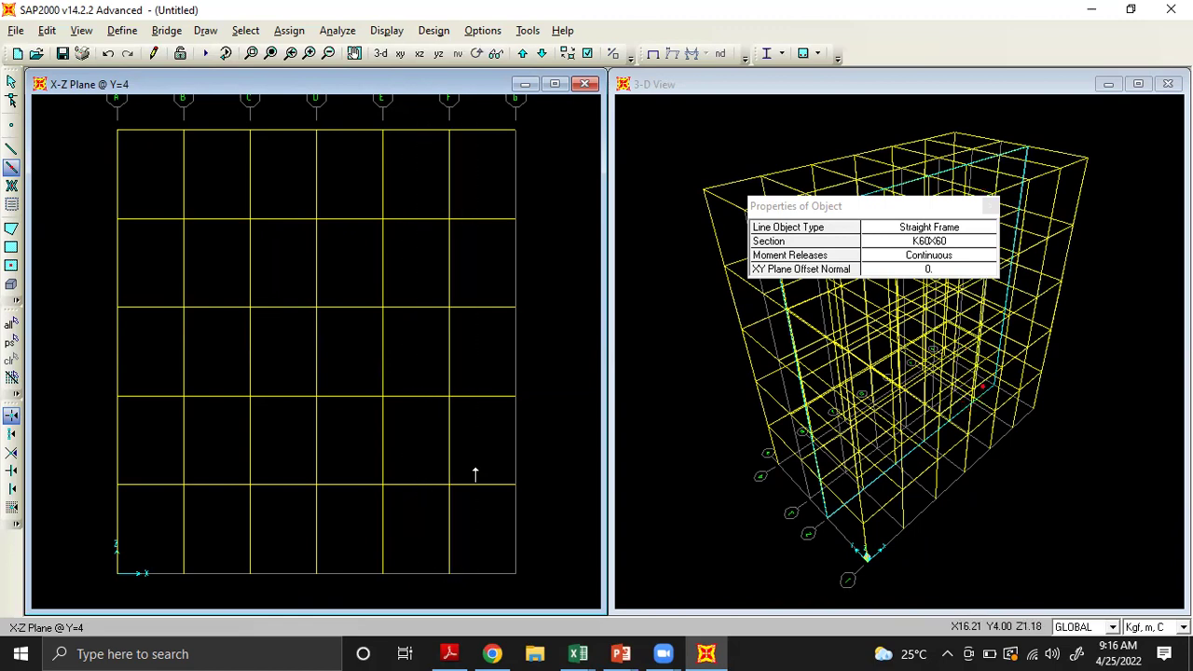
left_click_drag(500, 163, 508, 564)
Quick-draw full-height K60X60 columns along grid lines A to G in the X-Z elevation at Y=6
left_click(522, 53)
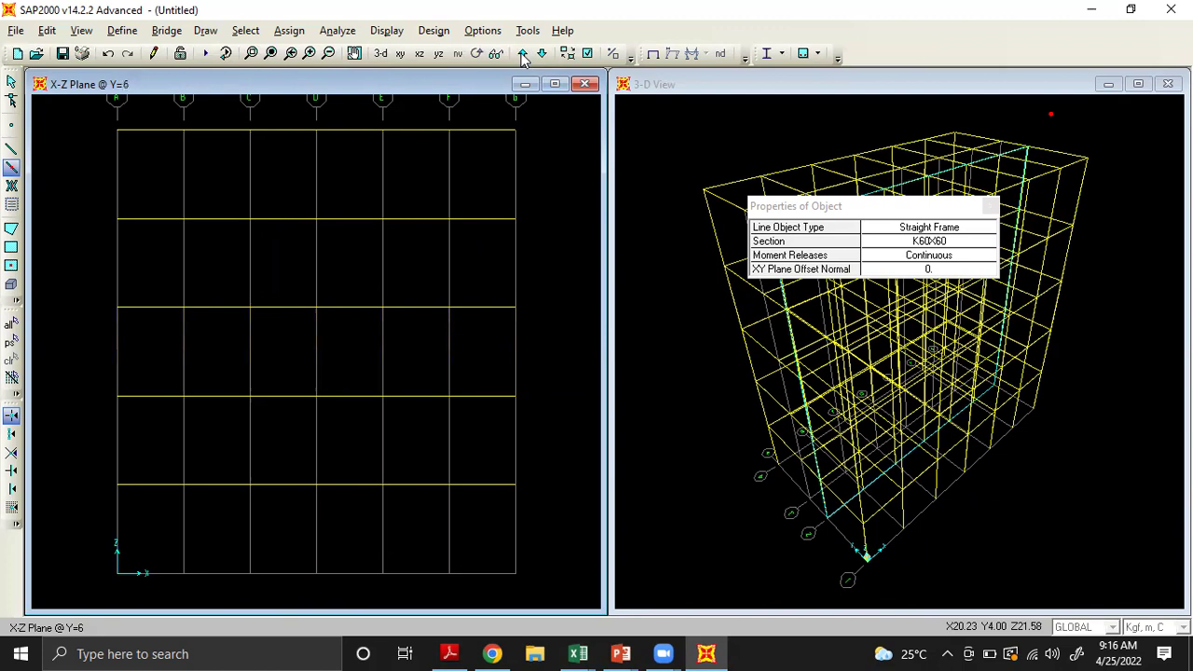
left_click_drag(130, 285, 133, 589)
left_click_drag(153, 112, 207, 591)
mouse_move(236, 105)
left_mouse_down()
mouse_move(239, 434)
mouse_move(258, 583)
left_mouse_up()
mouse_move(300, 124)
left_mouse_down()
mouse_move(308, 617)
mouse_move(335, 620)
mouse_move(338, 597)
left_mouse_up()
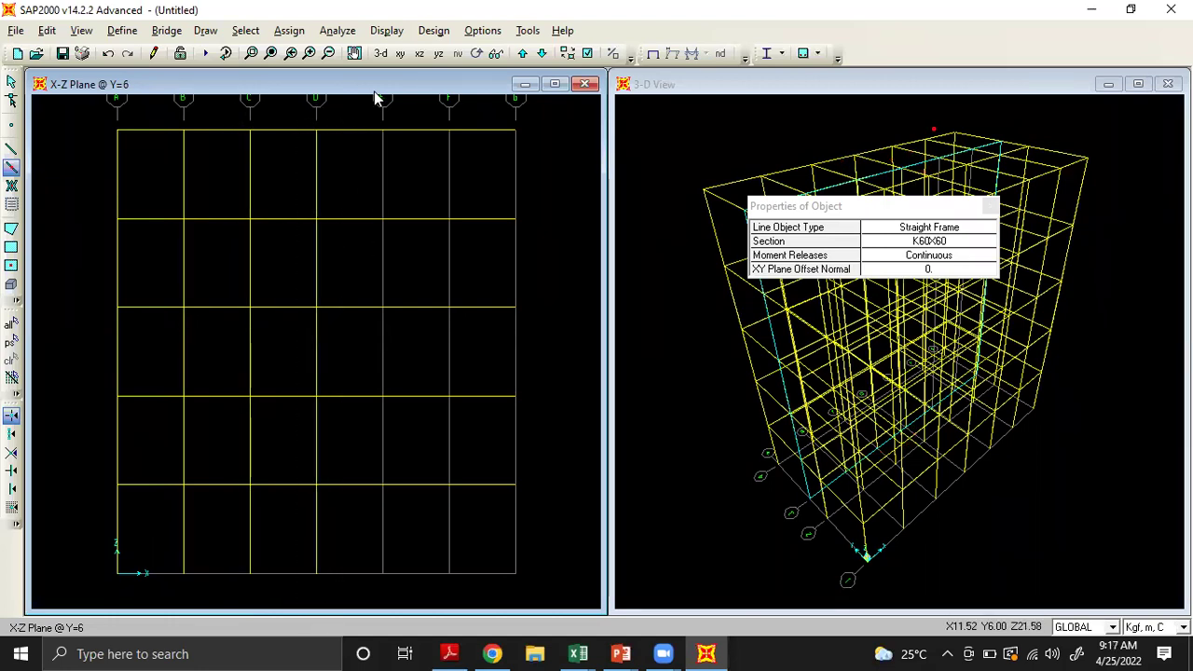
mouse_move(365, 112)
left_mouse_down()
mouse_move(357, 457)
mouse_move(374, 556)
left_mouse_up()
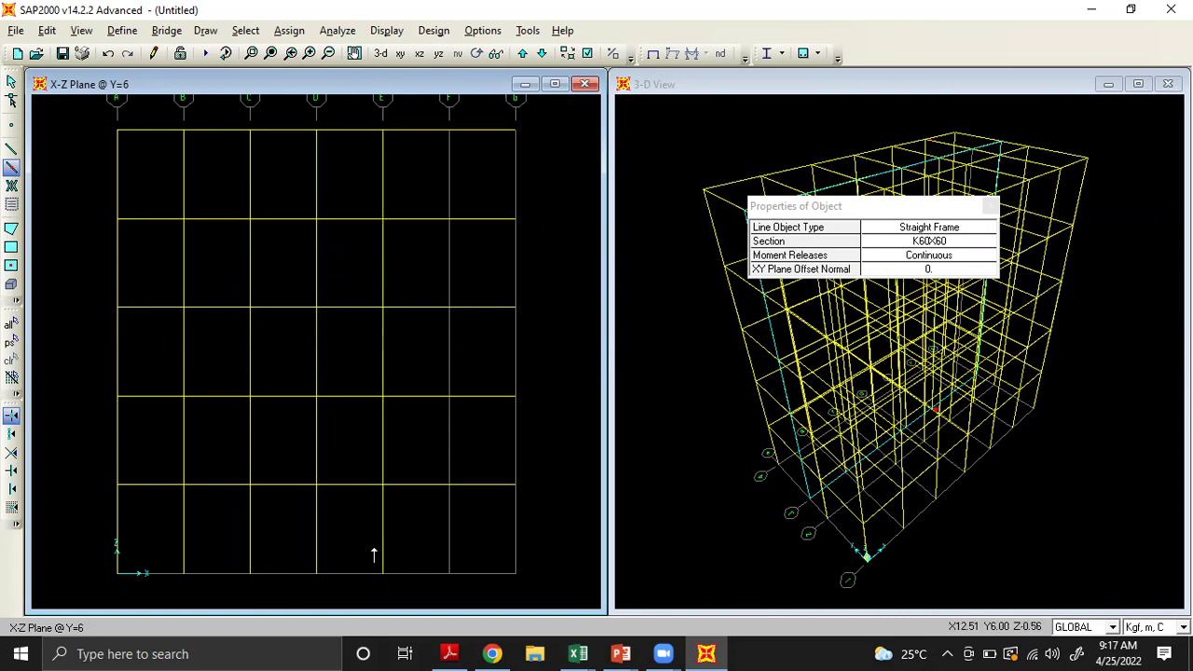
left_click_drag(443, 152, 449, 540)
left_click_drag(494, 118, 522, 555)
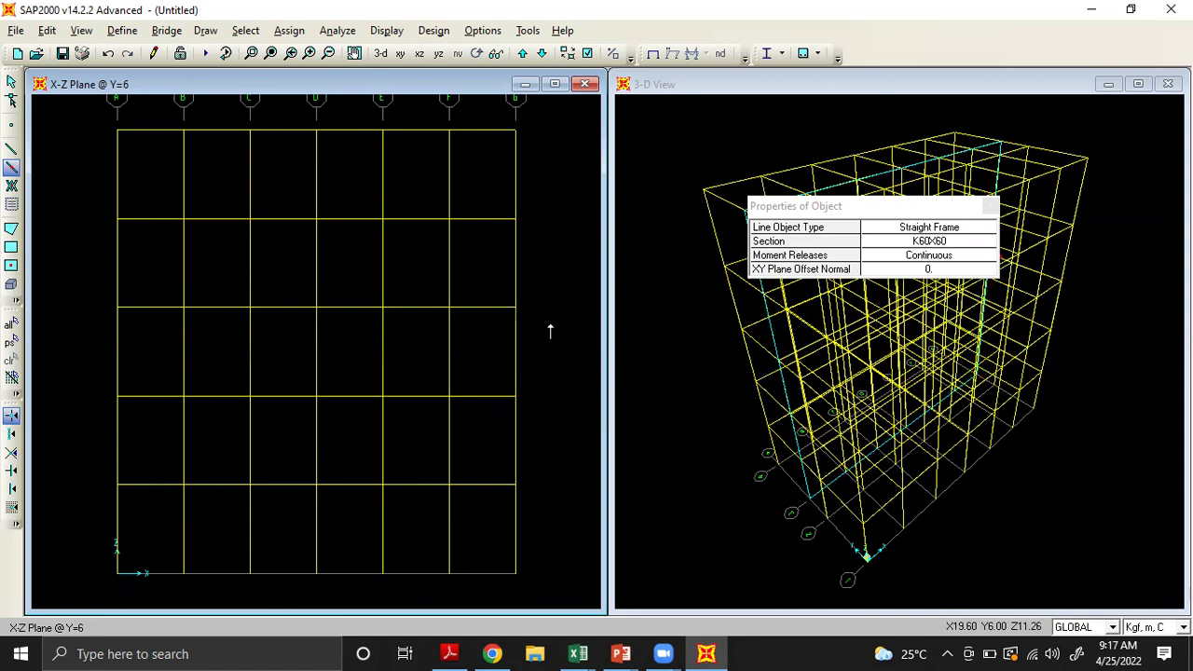
End frame drawing and show the X-Y plan of the roof level at Z=20
left_click(11, 168)
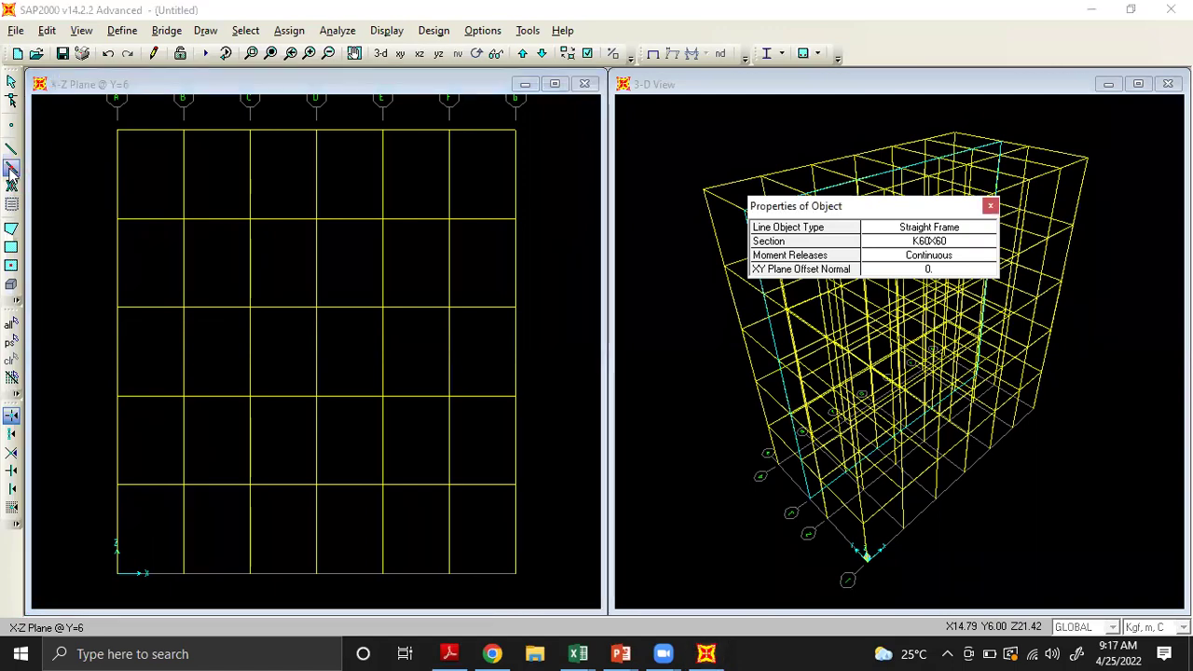
left_click(11, 84)
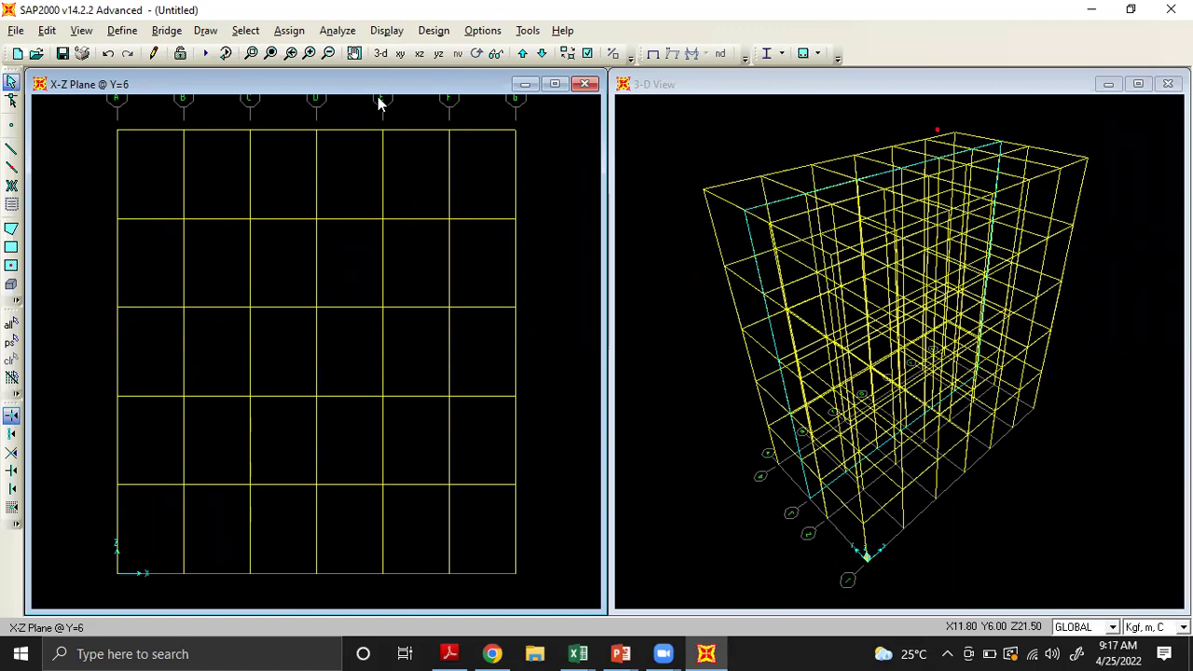
left_click(400, 53)
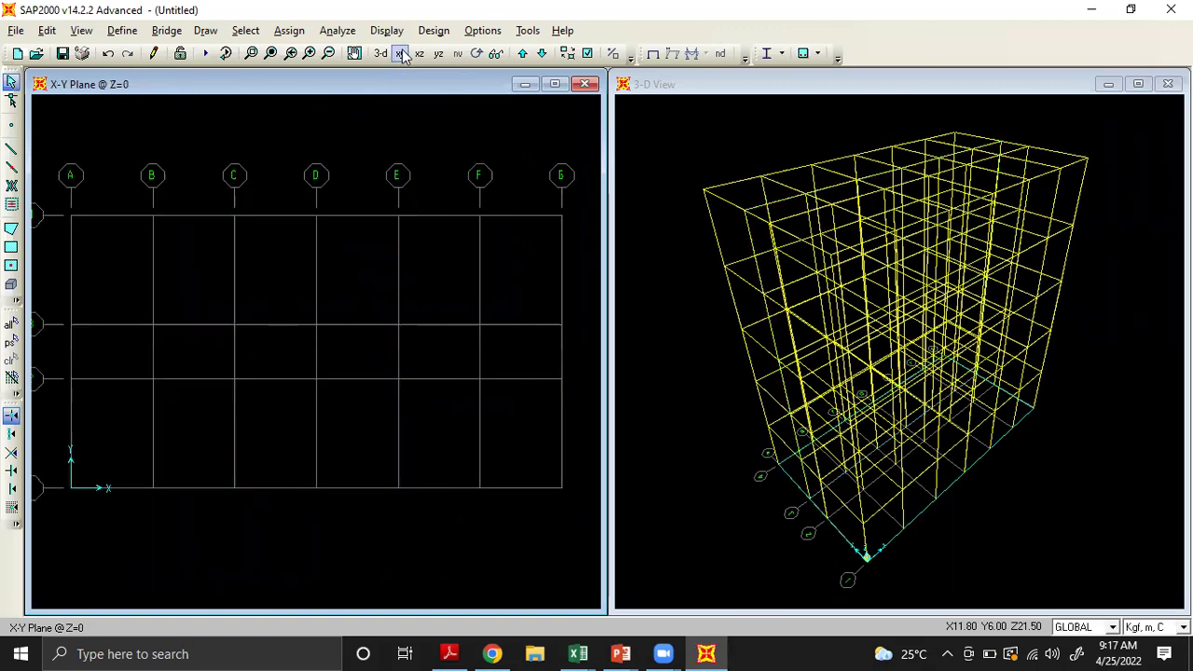
left_click(523, 53)
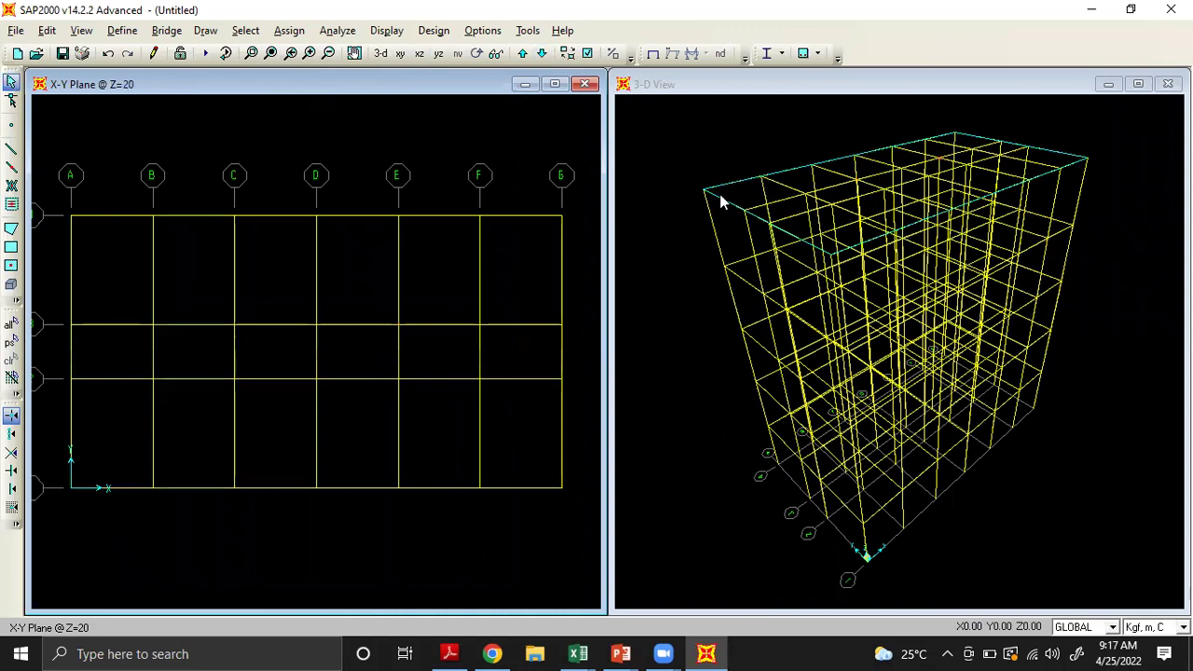
Draw a P10 poly area slab in the bay between grid lines A and B, Y=6 to Y=10, at Z=20
left_click(11, 228)
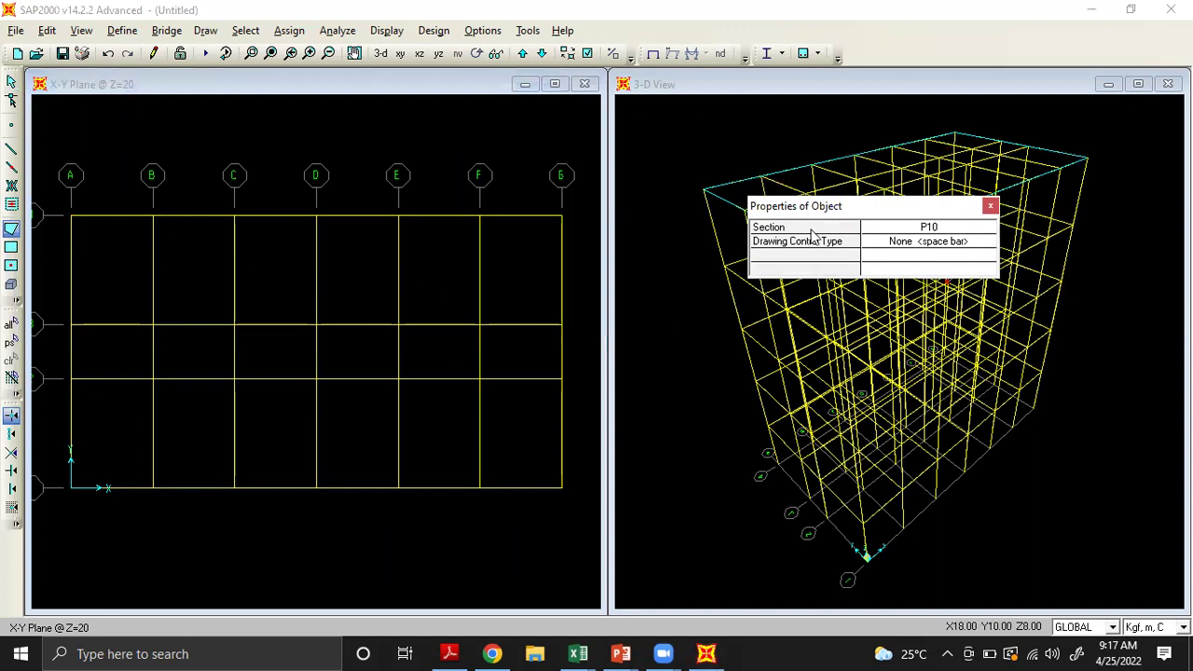
left_click(932, 228)
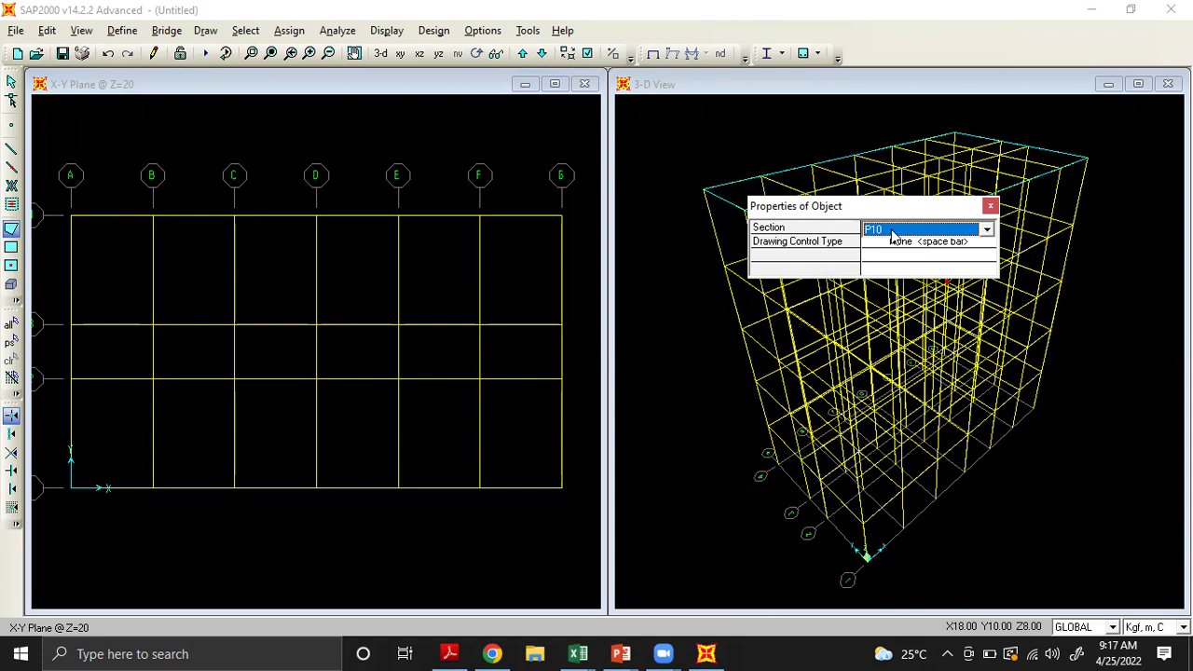
left_click(72, 217)
left_click(149, 324)
left_click(153, 218)
key("Escape")
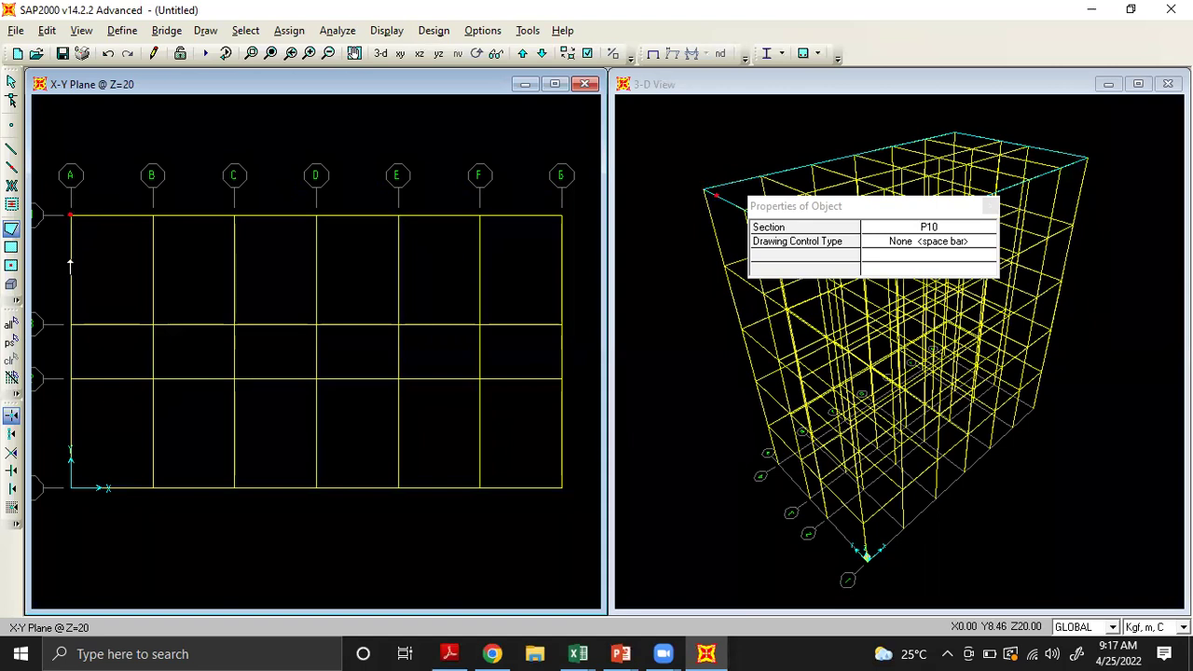
left_click(71, 324)
left_click(152, 325)
left_click(157, 220)
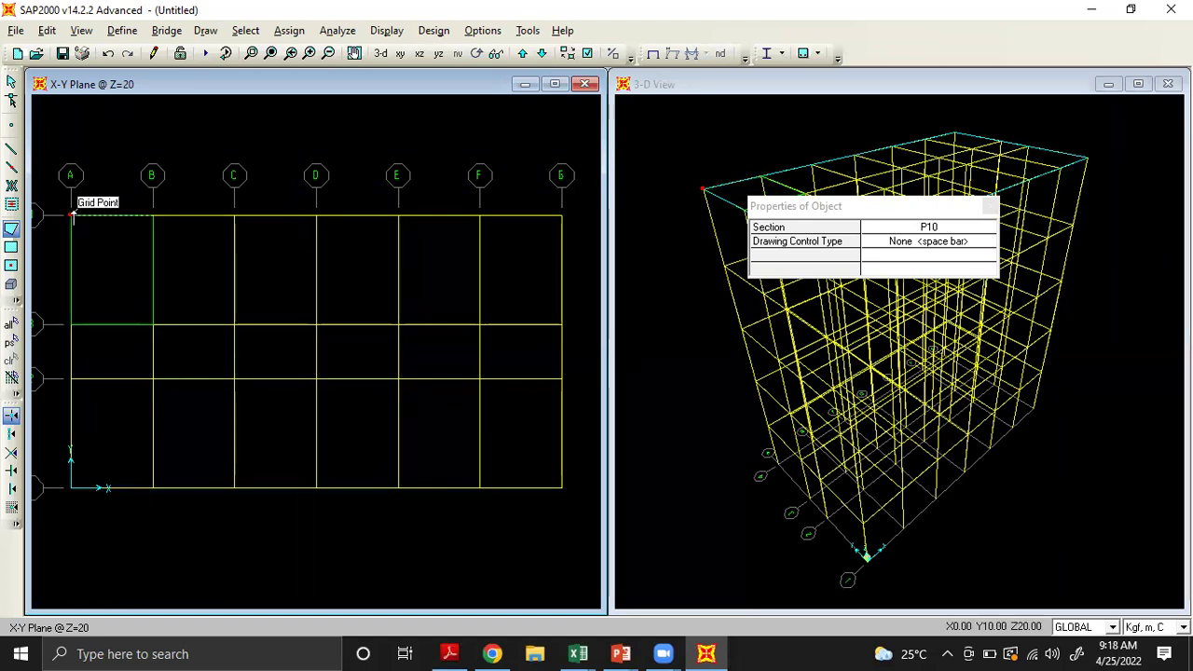
double_click(71, 216)
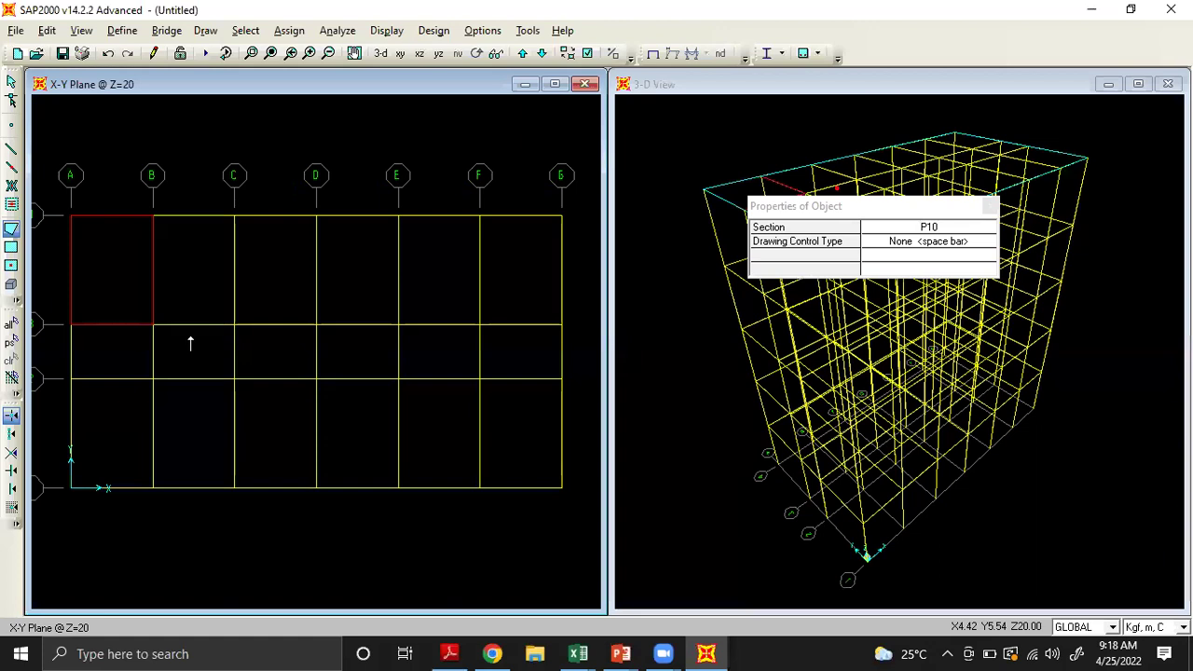
Turn on Fill Objects in the display options of the X-Y plan window
left_click(588, 54)
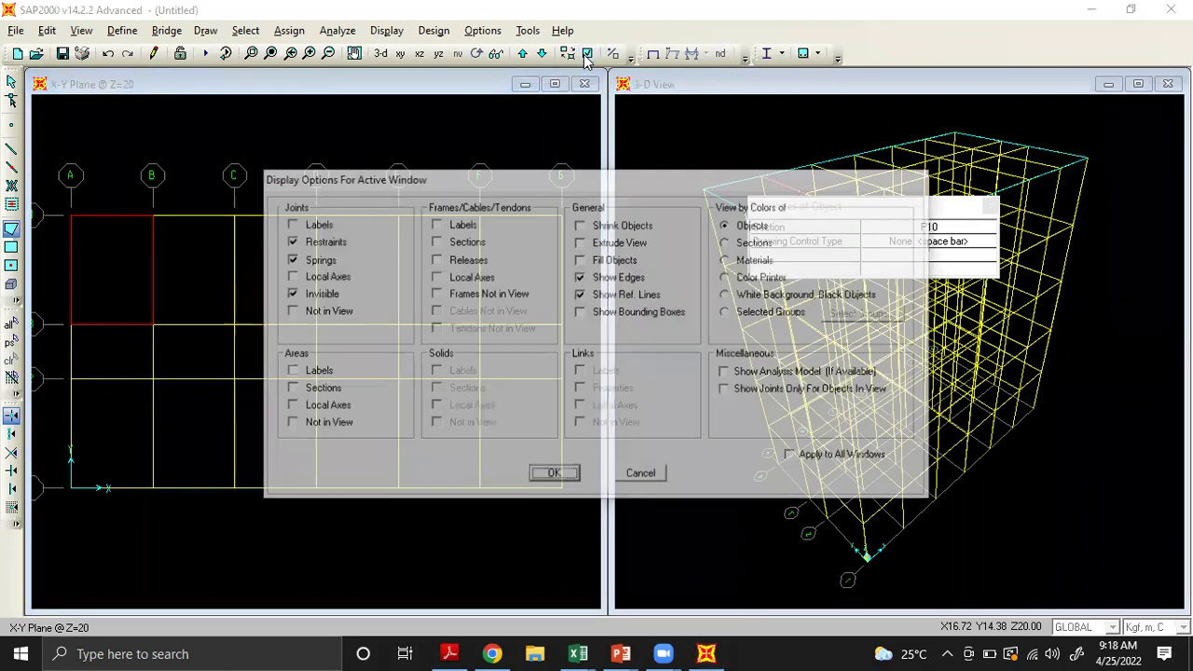
left_click(579, 277)
left_click(580, 260)
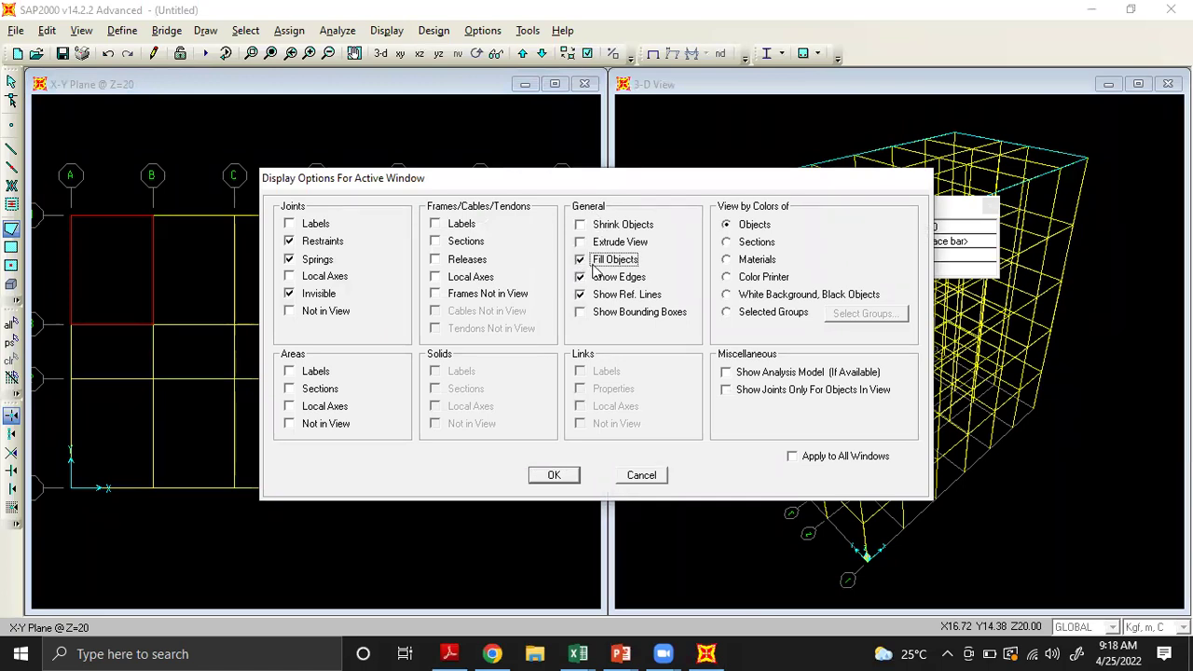
left_click(555, 476)
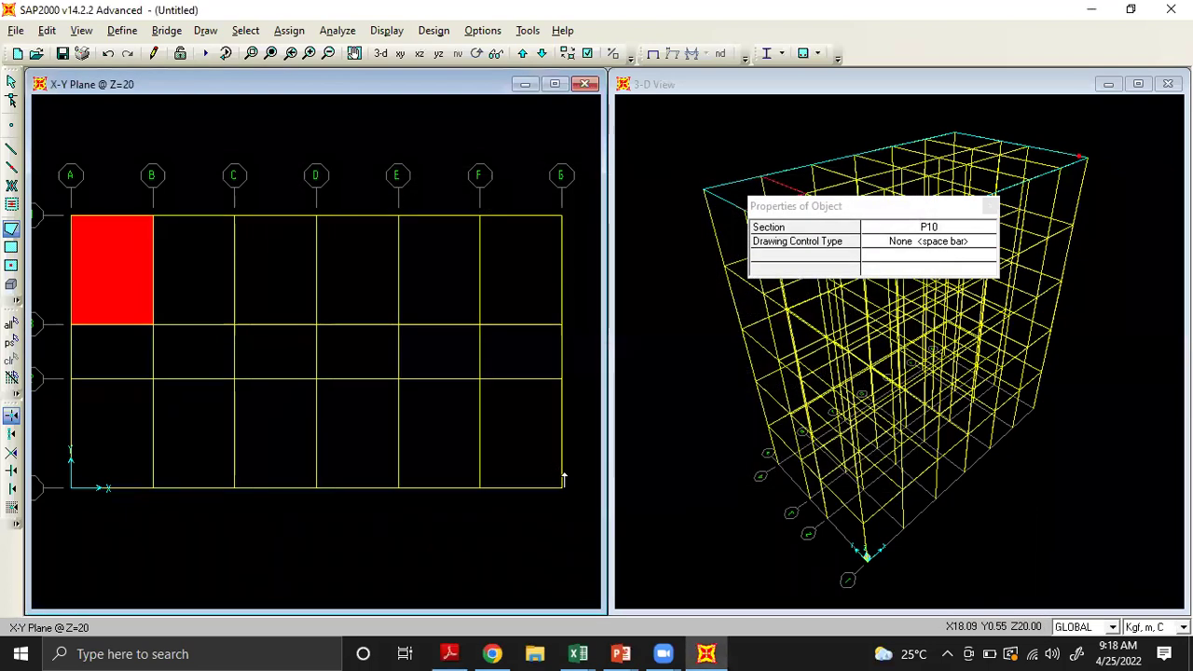
Draw a rectangular P10 slab in the bay between grid lines B and C, Y=6 to Y=10, at Z=20
left_click(11, 250)
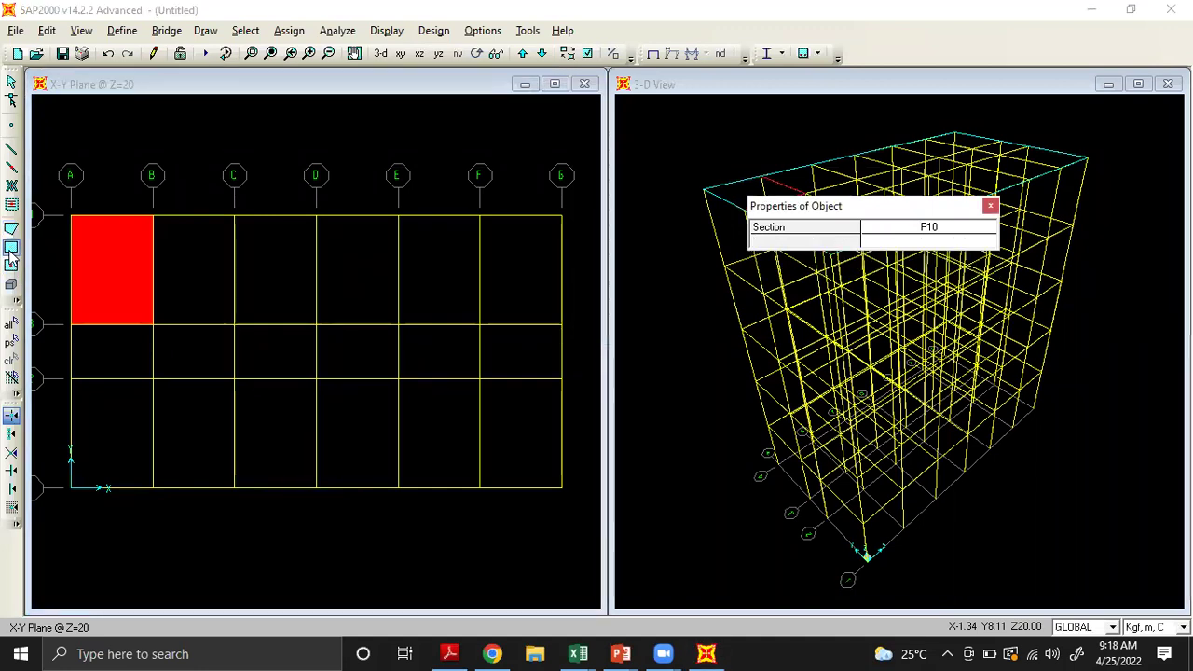
left_click(152, 220)
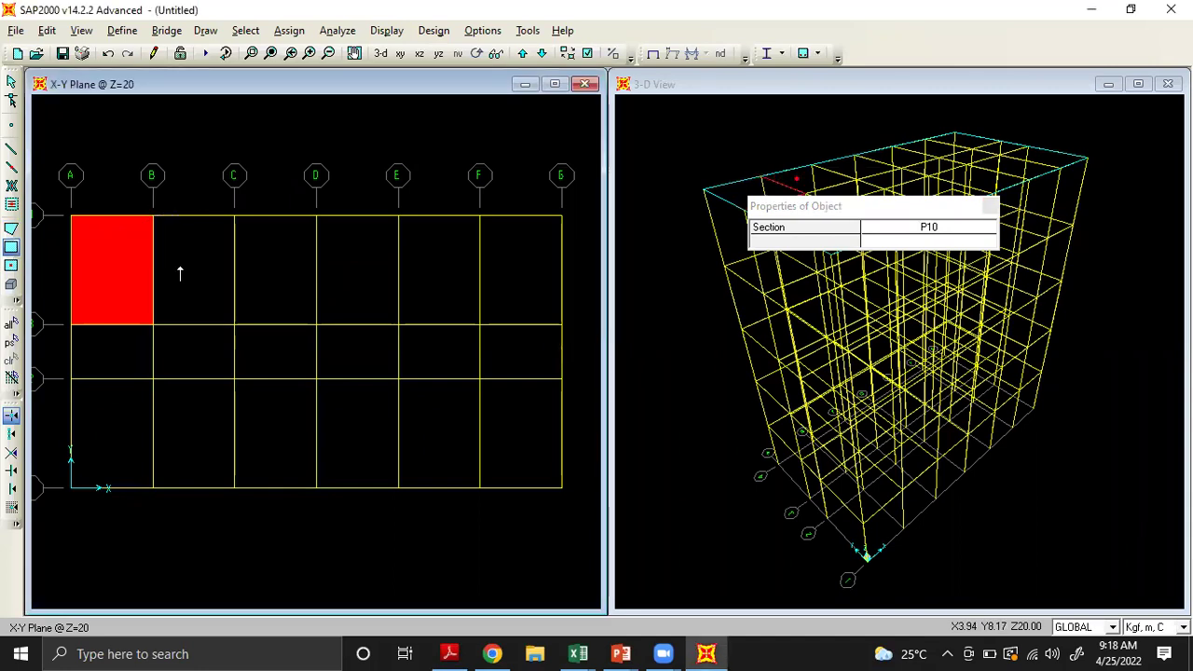
left_click(228, 324)
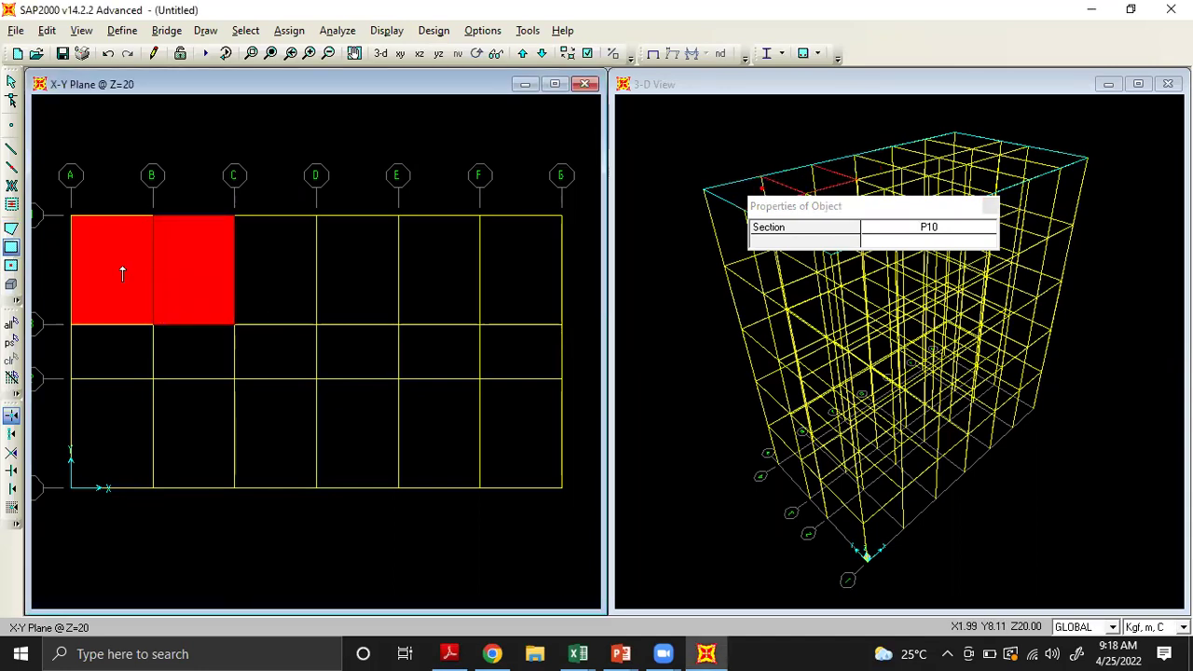
Quick-draw P10 slabs in the four bays from grid line C to G between Y=6 and Y=10 at Z=20
left_click(13, 268)
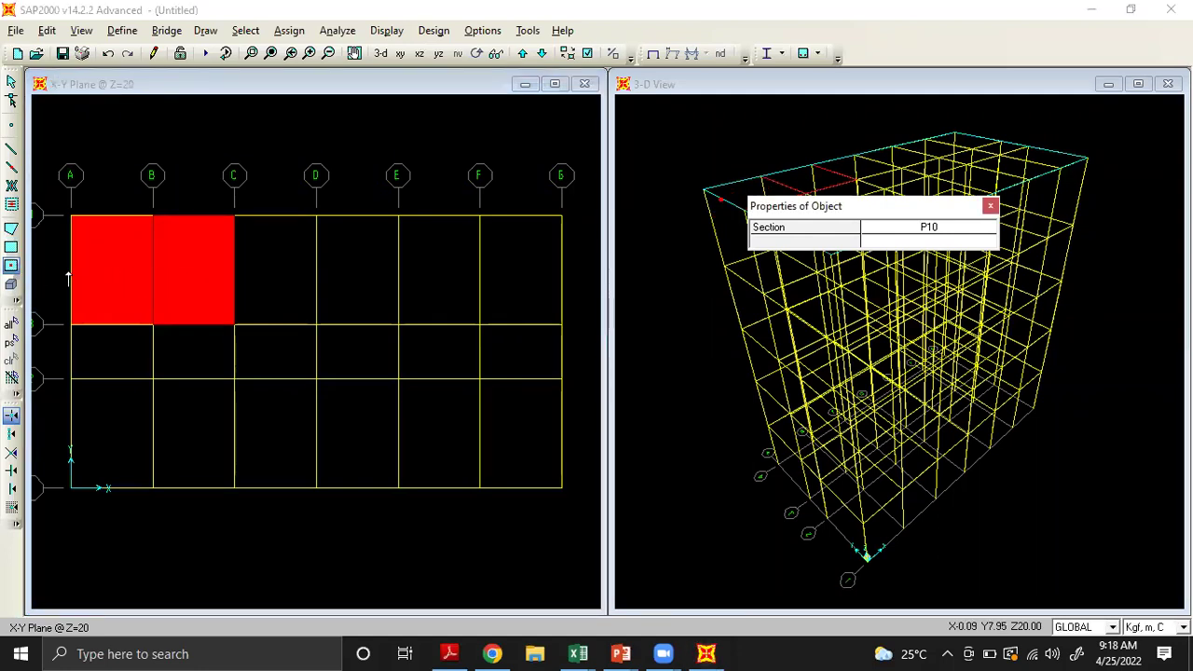
left_click(288, 297)
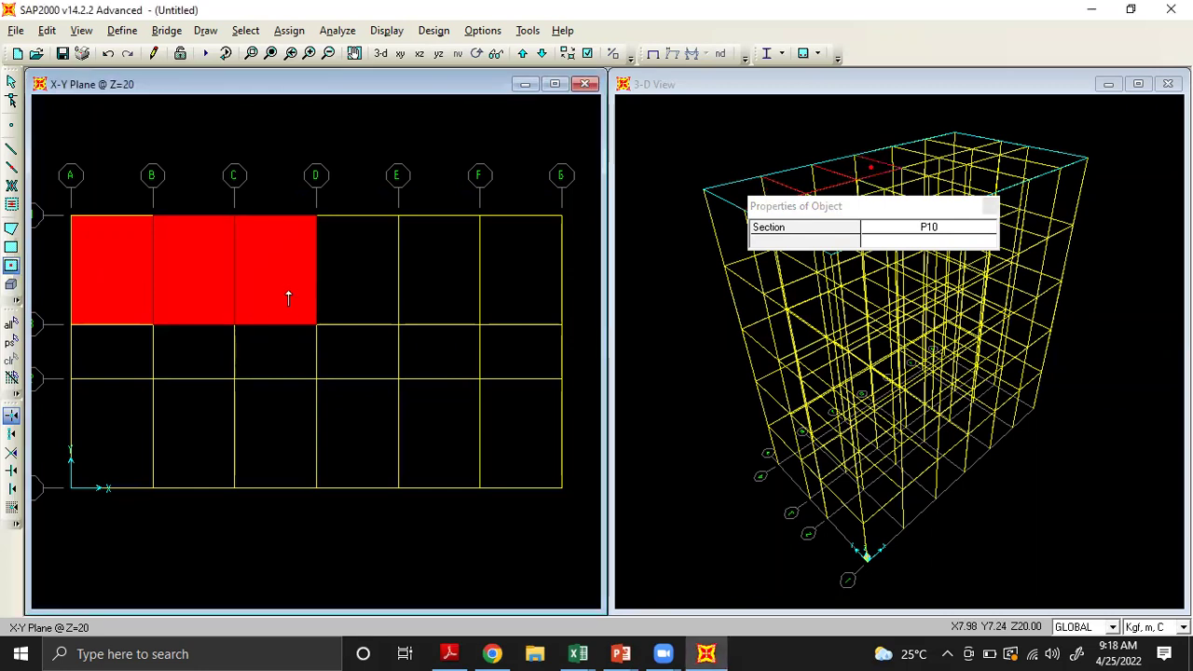
left_click(359, 294)
left_click(439, 295)
left_click(510, 298)
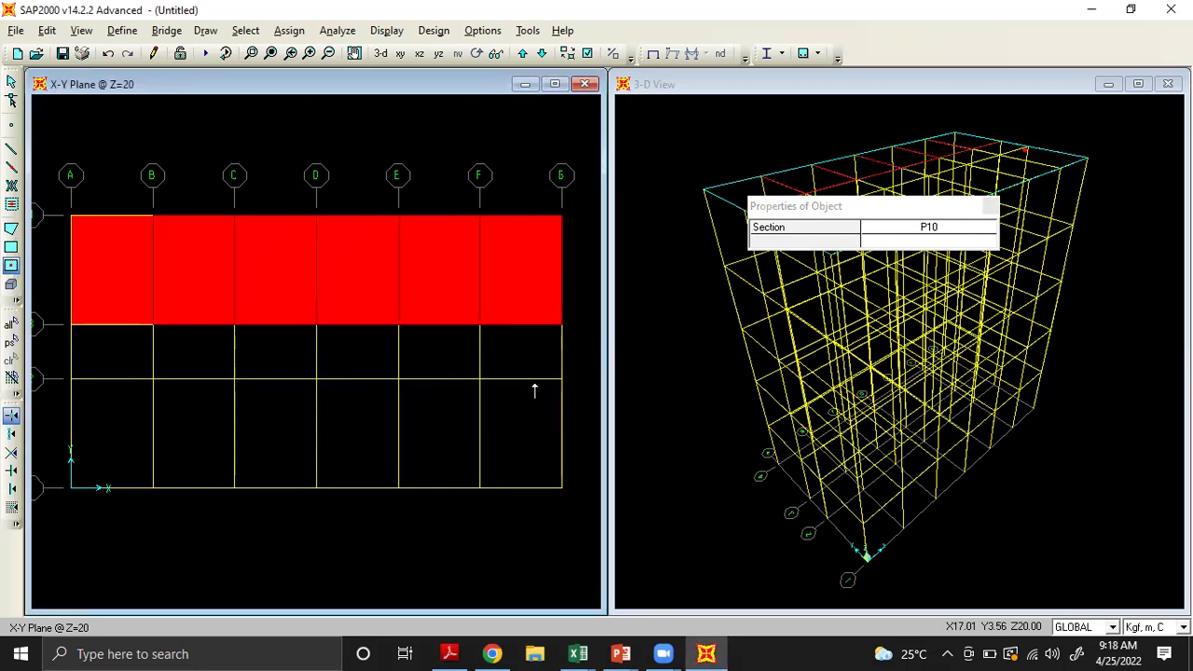
Quick-draw P10 slabs in all six bays from grid line A to G between Y=4 and Y=6 at Z=20
left_click(533, 369)
left_click(465, 369)
left_click(349, 368)
left_click(266, 359)
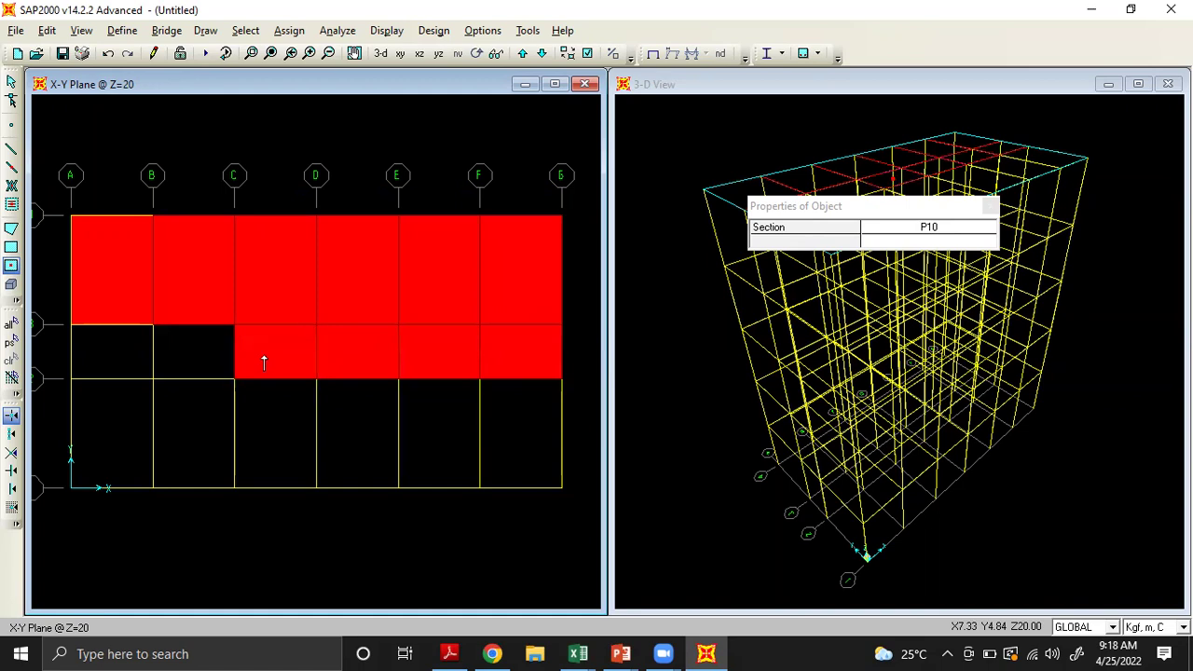
left_click(195, 359)
left_click(135, 350)
Quick-draw P10 slabs in all six bays from grid line A to G between Y=0 and Y=4 at Z=20
left_click(121, 413)
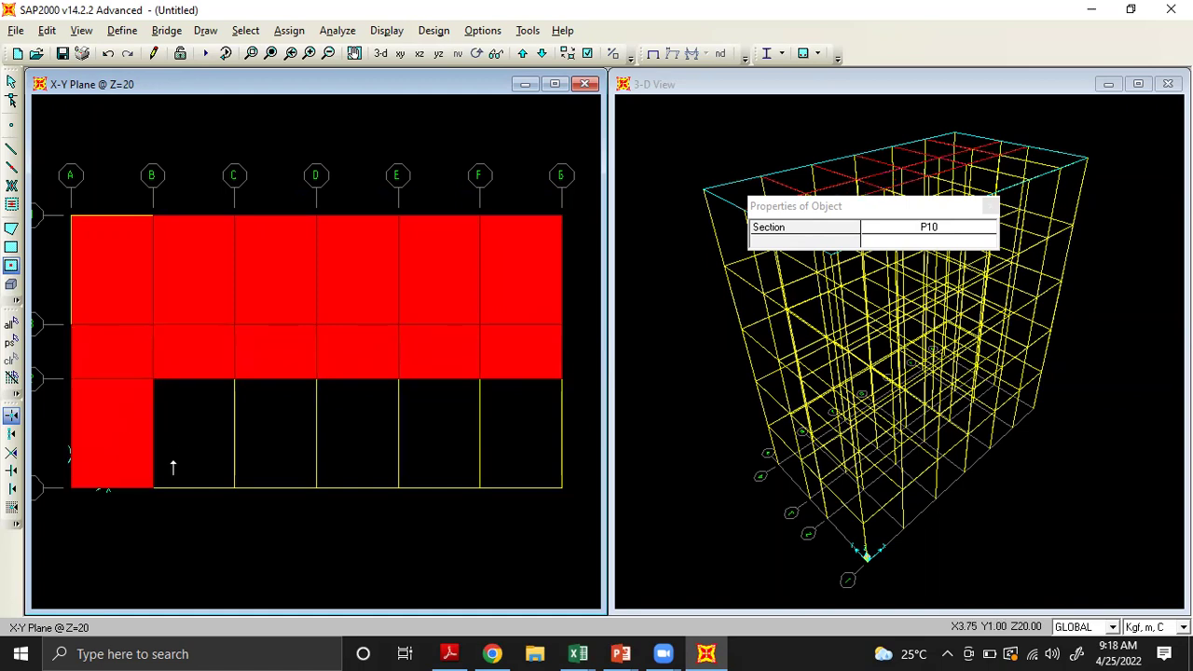
left_click(173, 467)
left_click(286, 446)
left_click(368, 444)
left_click(446, 445)
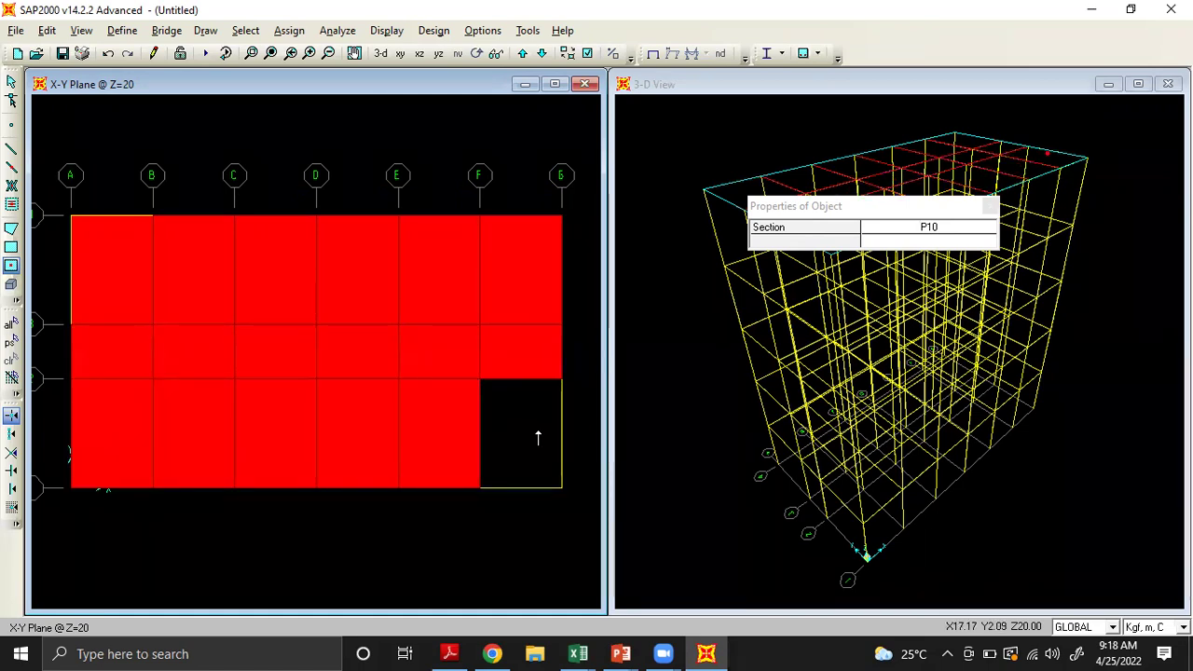
left_click(539, 436)
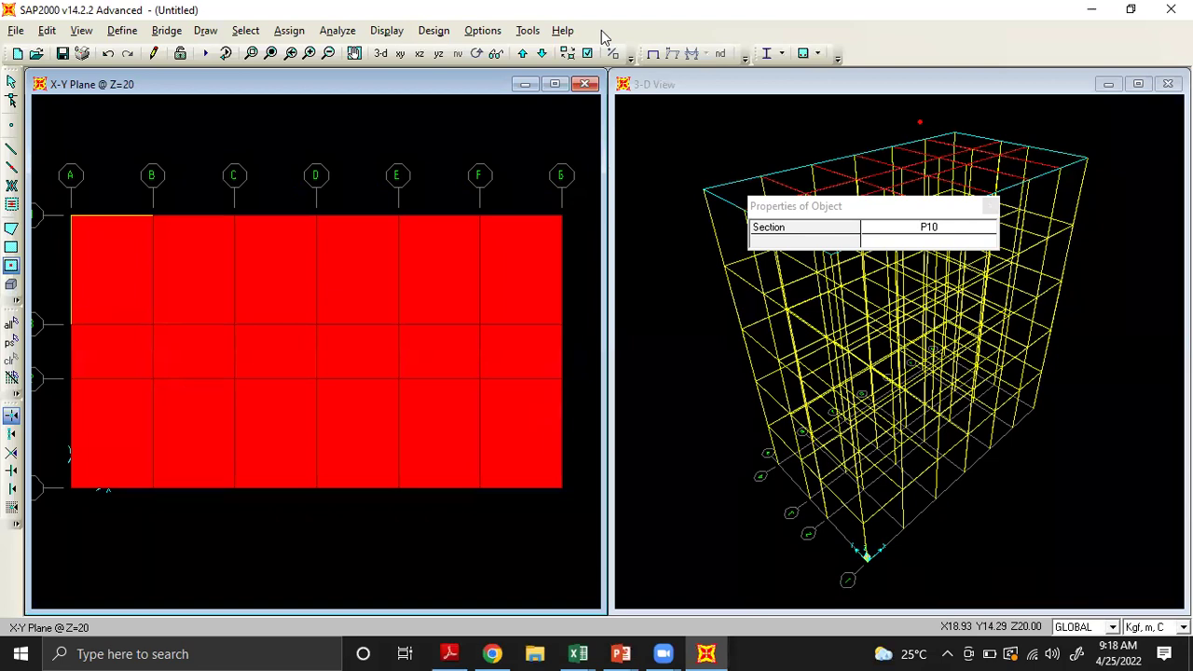
Quick-draw P10 slabs over all bays of the Z=16 and Z=12 floor plans, each with one window around the grid
left_click(542, 53)
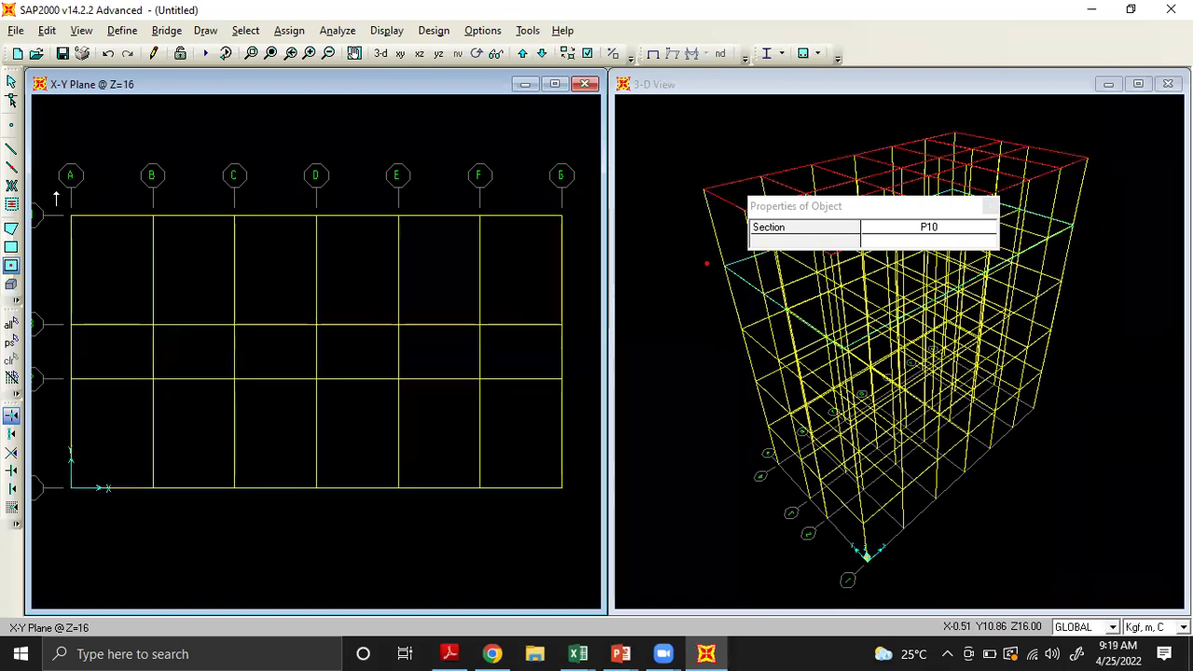
mouse_move(57, 193)
left_mouse_down()
mouse_move(286, 413)
mouse_move(360, 460)
mouse_move(400, 463)
mouse_move(495, 546)
mouse_move(576, 556)
left_mouse_up()
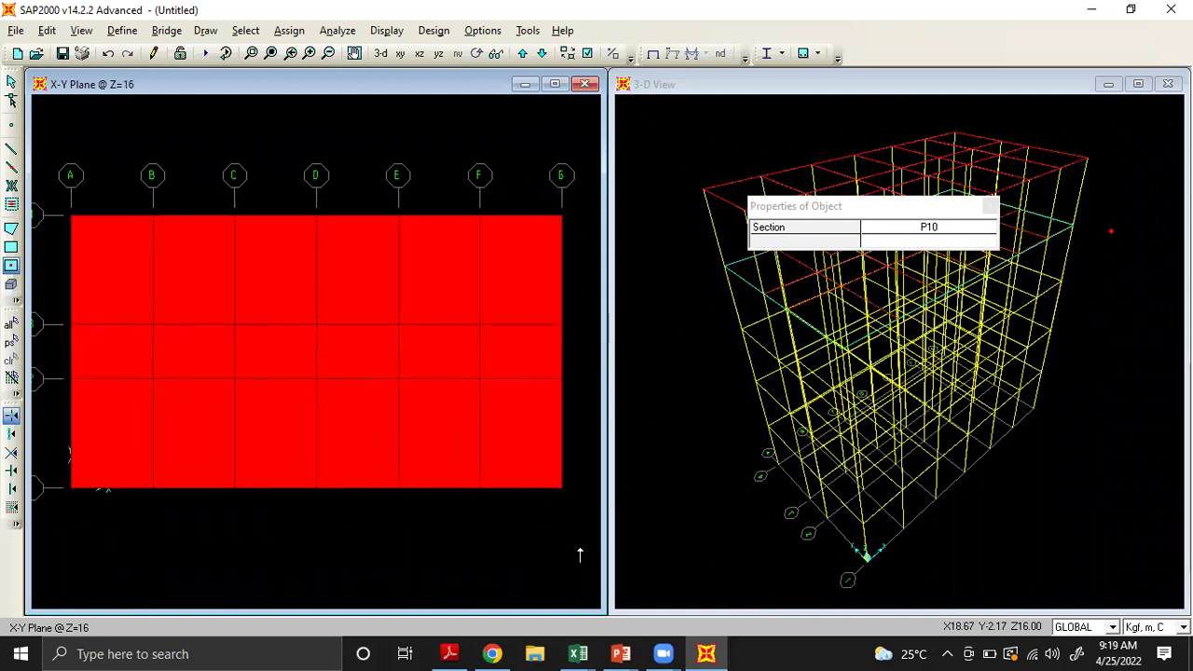
left_click(542, 53)
mouse_move(53, 180)
left_mouse_down()
mouse_move(466, 532)
mouse_move(575, 508)
left_mouse_up()
Quick-draw P10 slabs over all bays of the Z=8 and Z=4 floor plans, each with one window around the grid
left_click(541, 53)
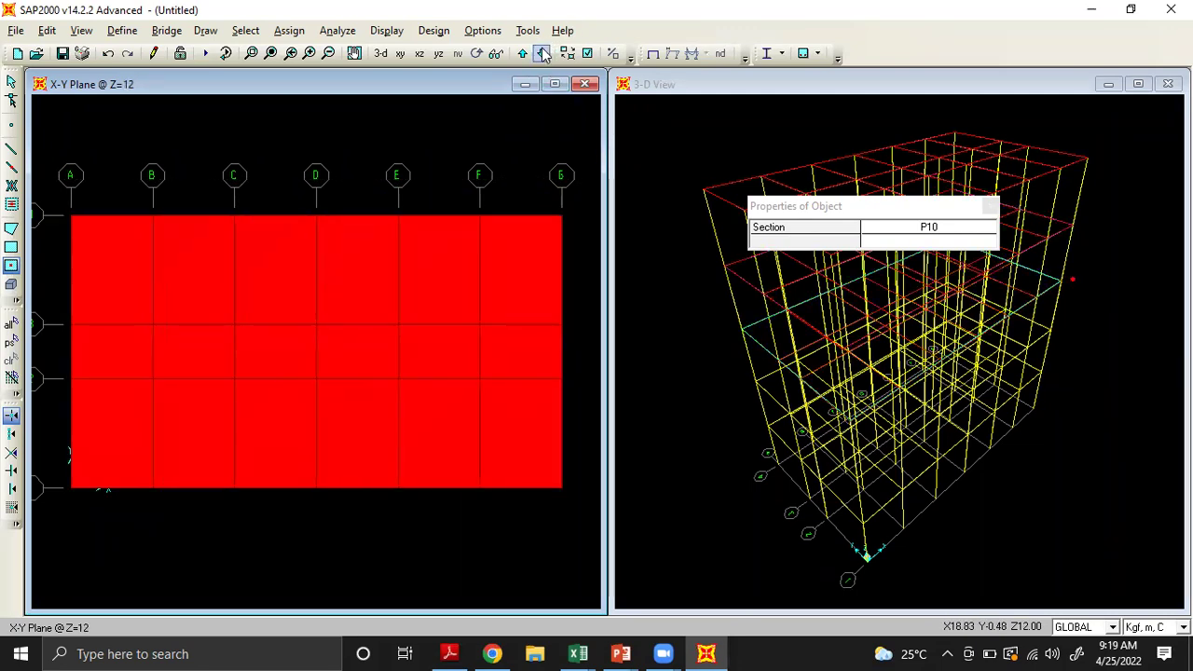
left_click_drag(38, 183, 581, 519)
left_click(541, 53)
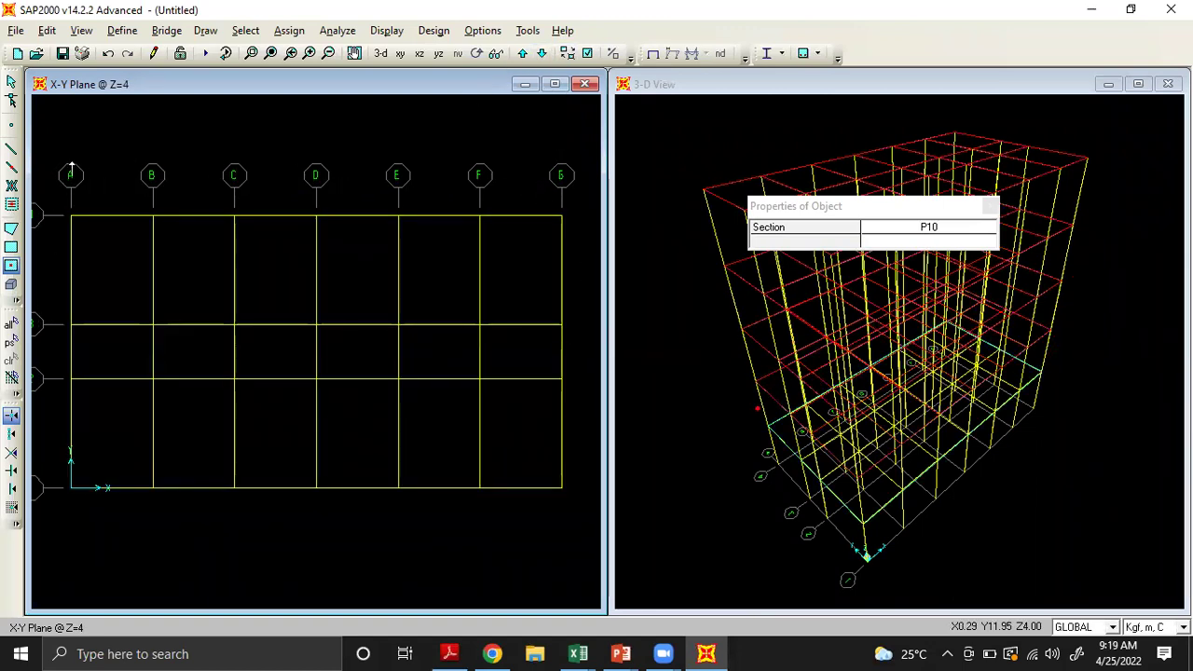
left_click_drag(44, 172, 583, 524)
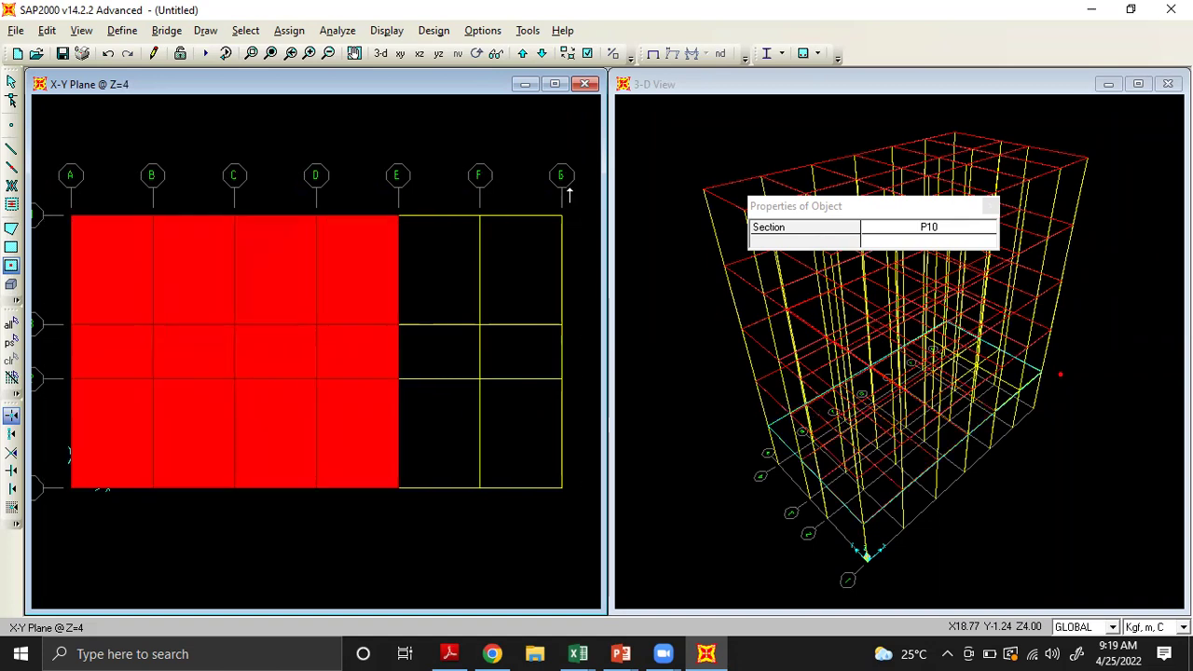
End slab drawing and assign fixed restraints, all translations and rotations, to all the base joints in the X-Y plan at Z=0
left_click(542, 53)
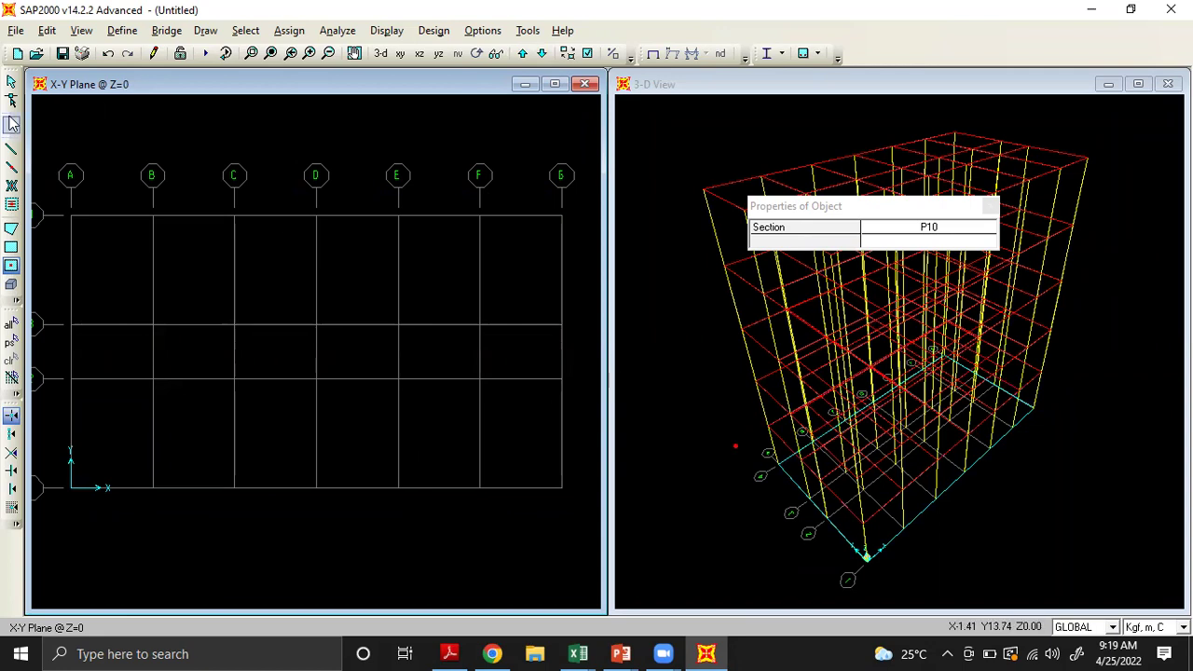
left_click(14, 266)
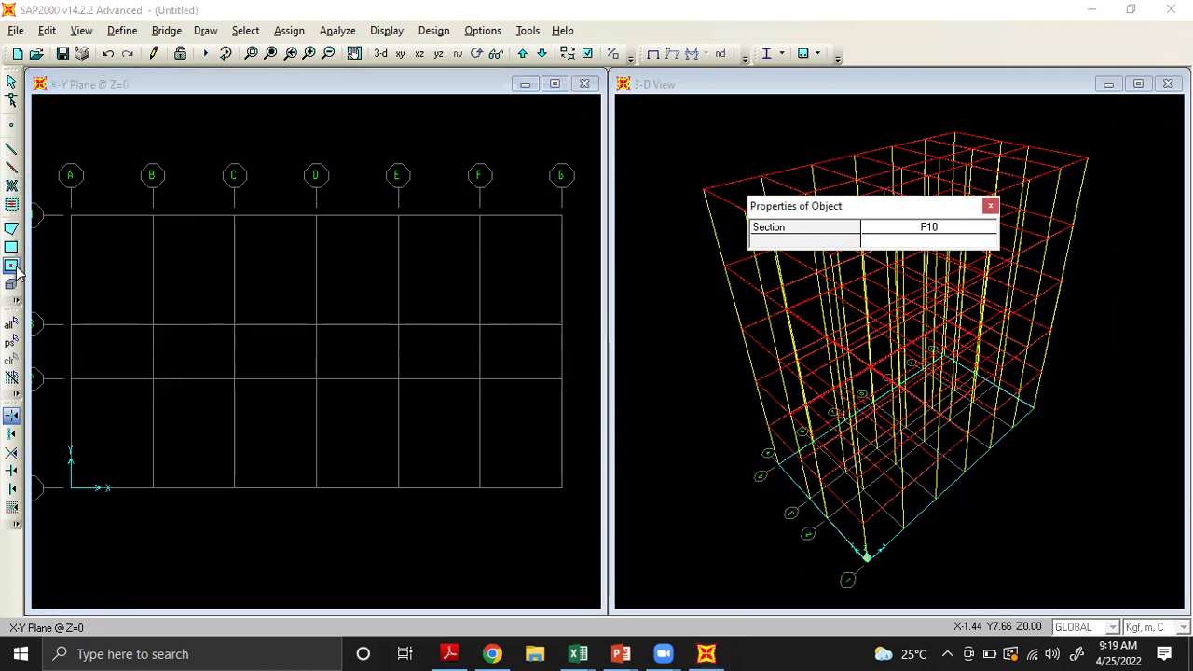
left_click(11, 82)
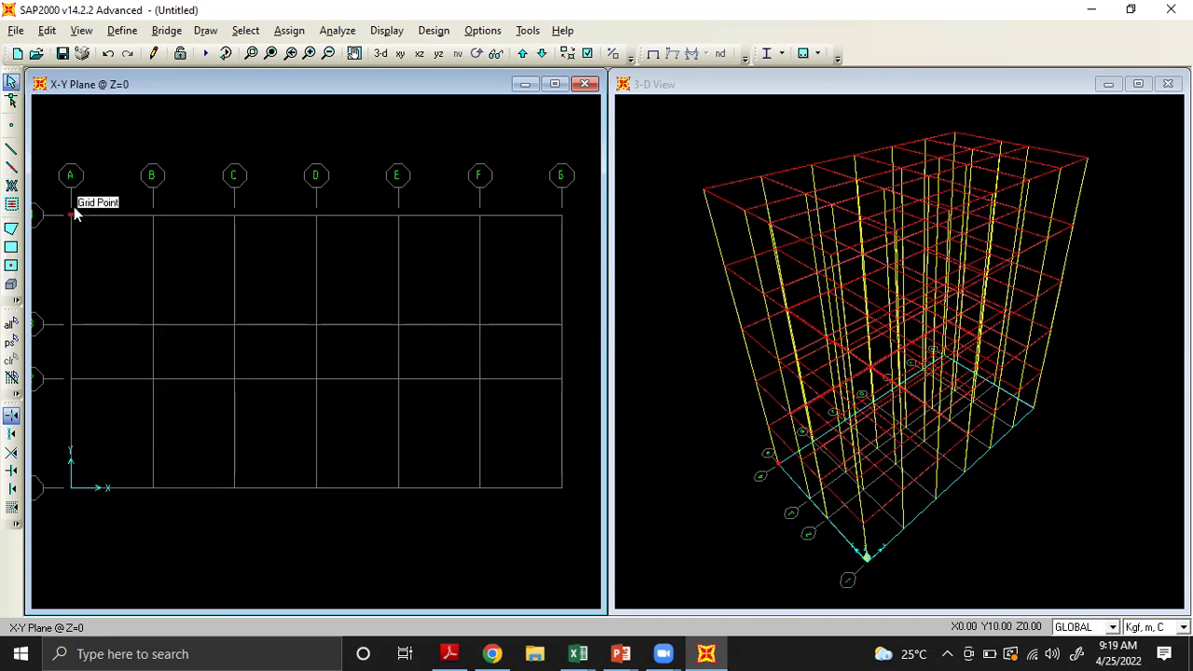
left_click_drag(507, 502, 574, 513)
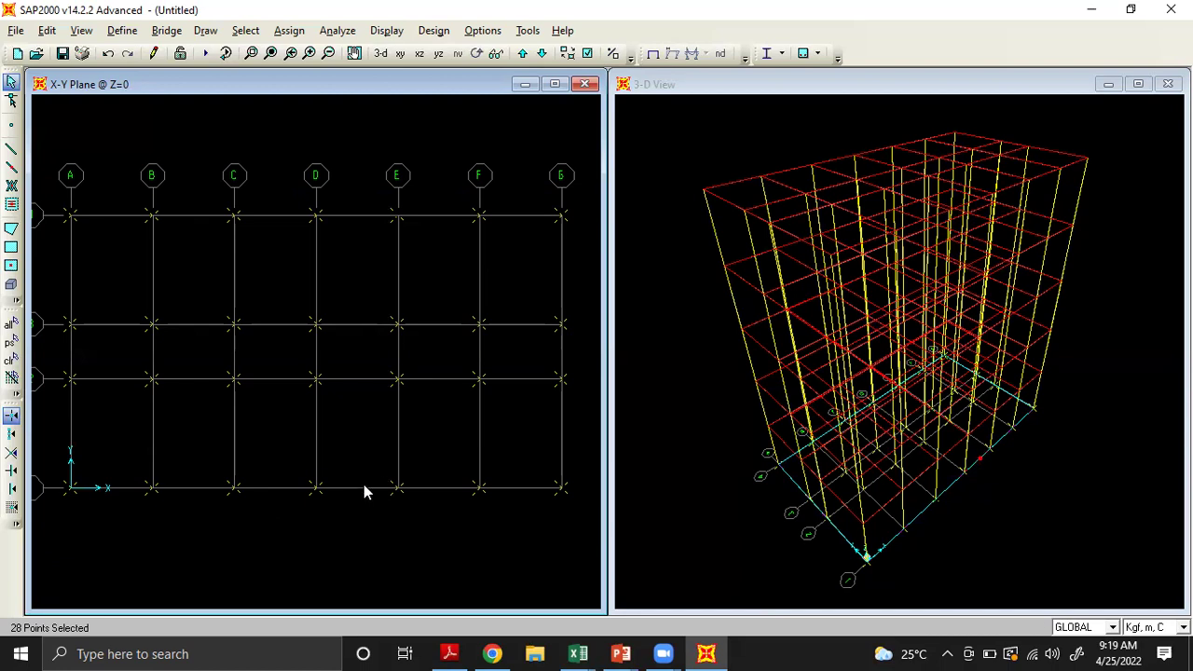
left_click(299, 36)
left_click(298, 36)
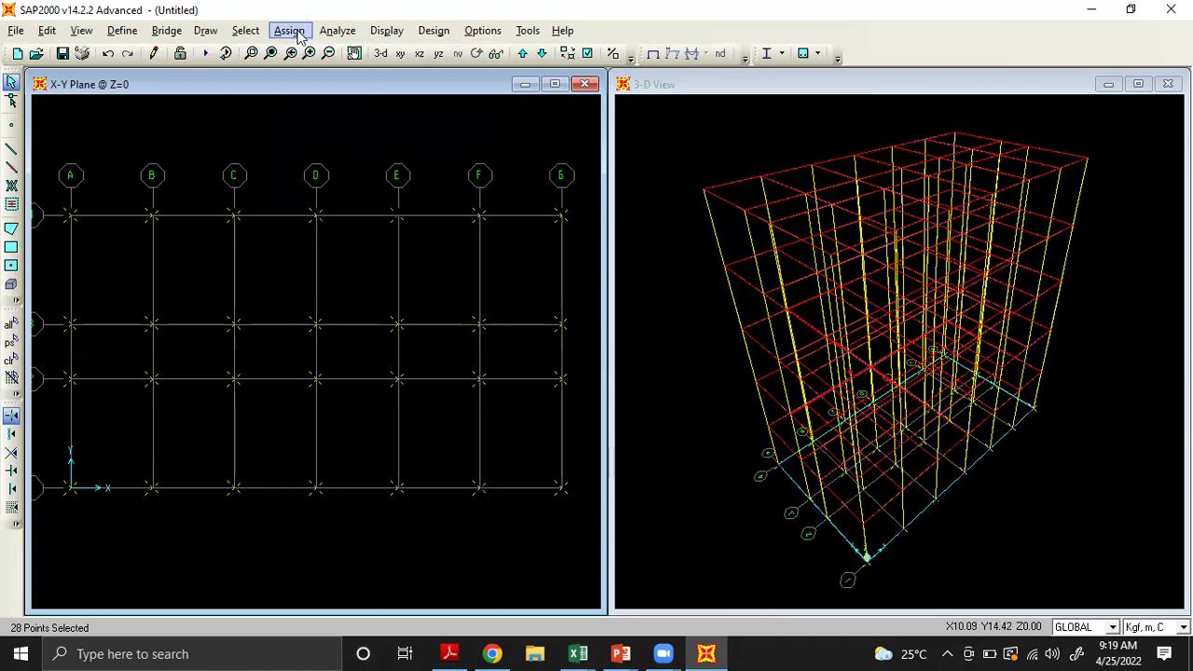
left_click(298, 34)
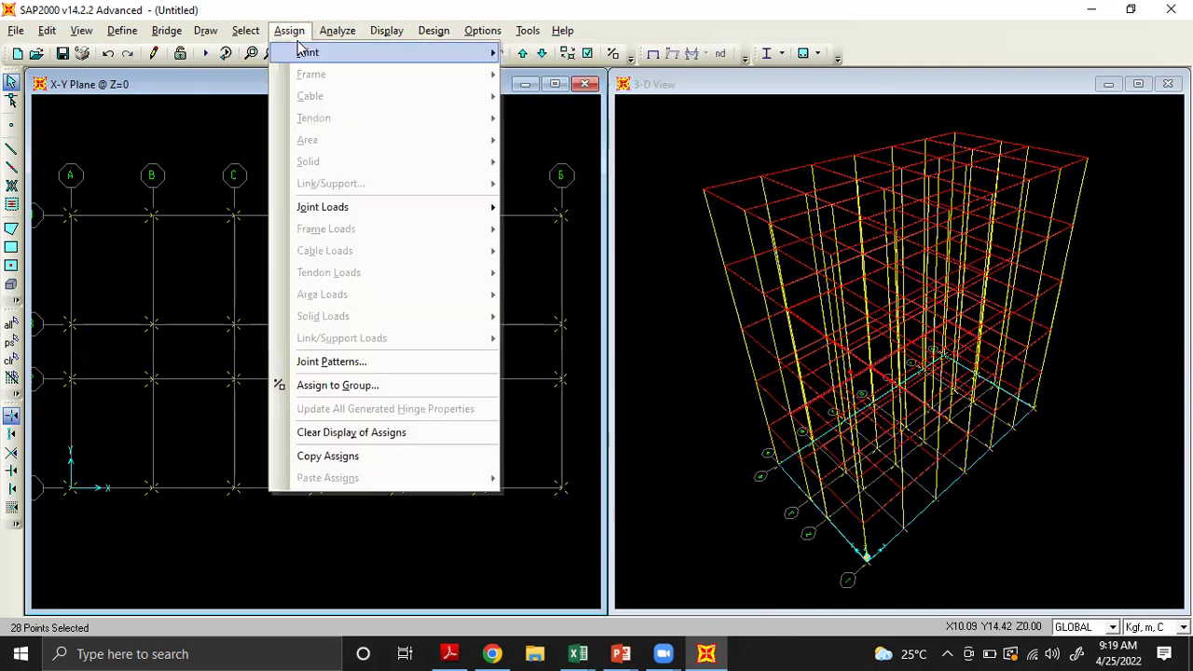
mouse_move(341, 51)
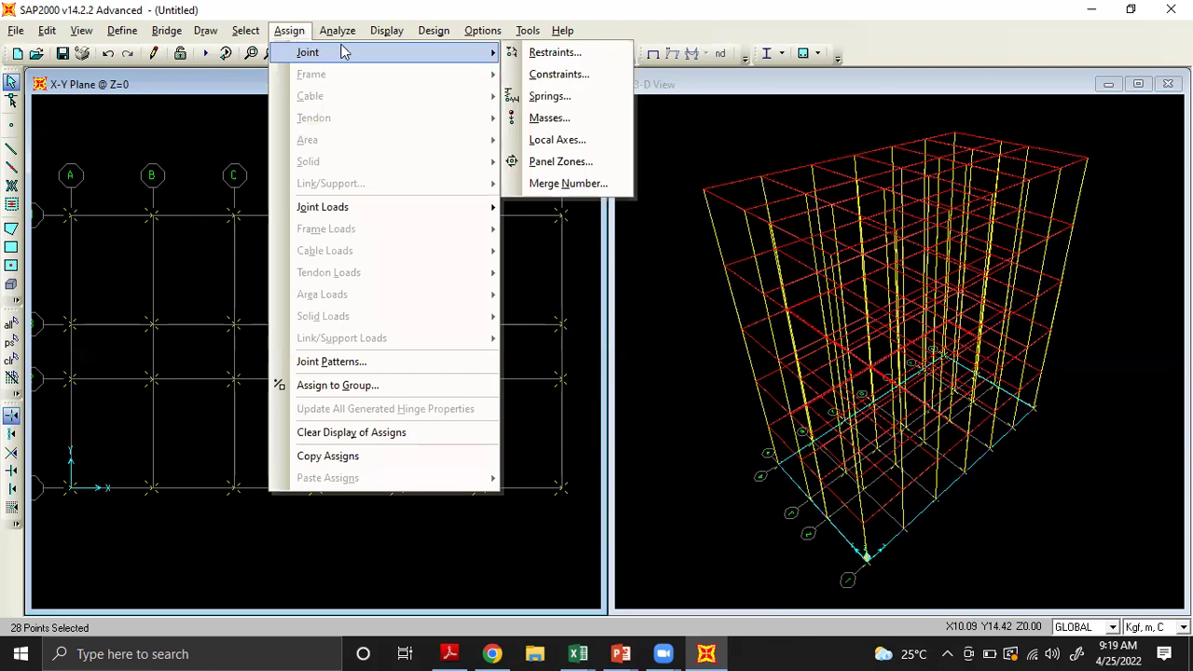
left_click(564, 54)
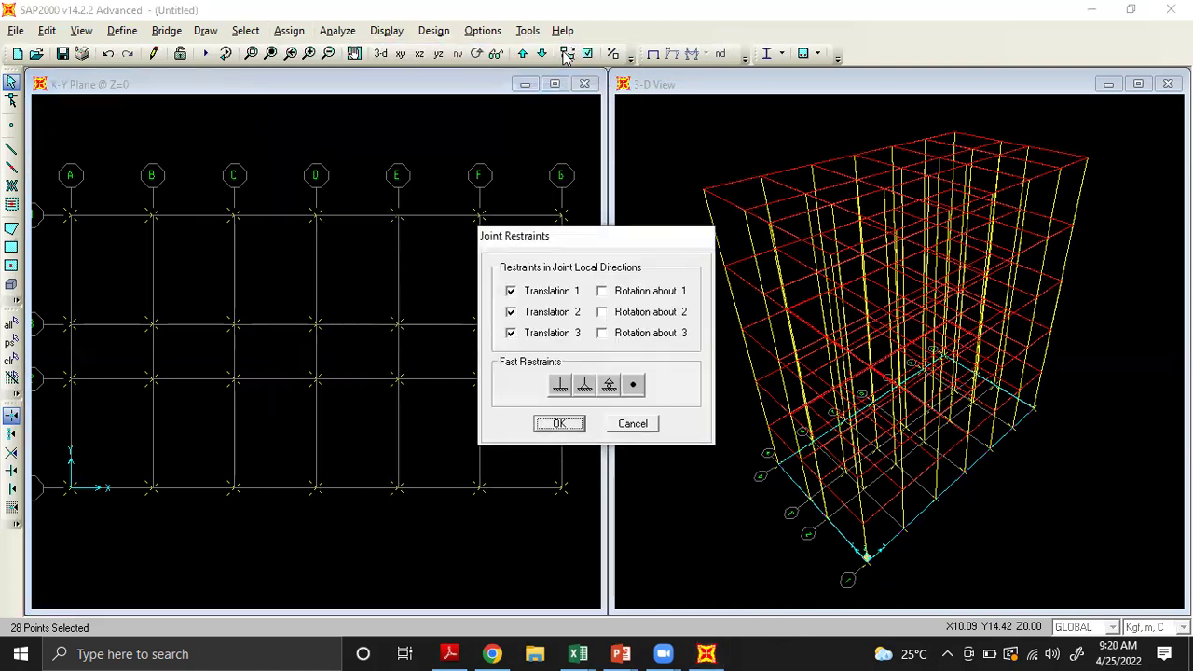
left_click(559, 386)
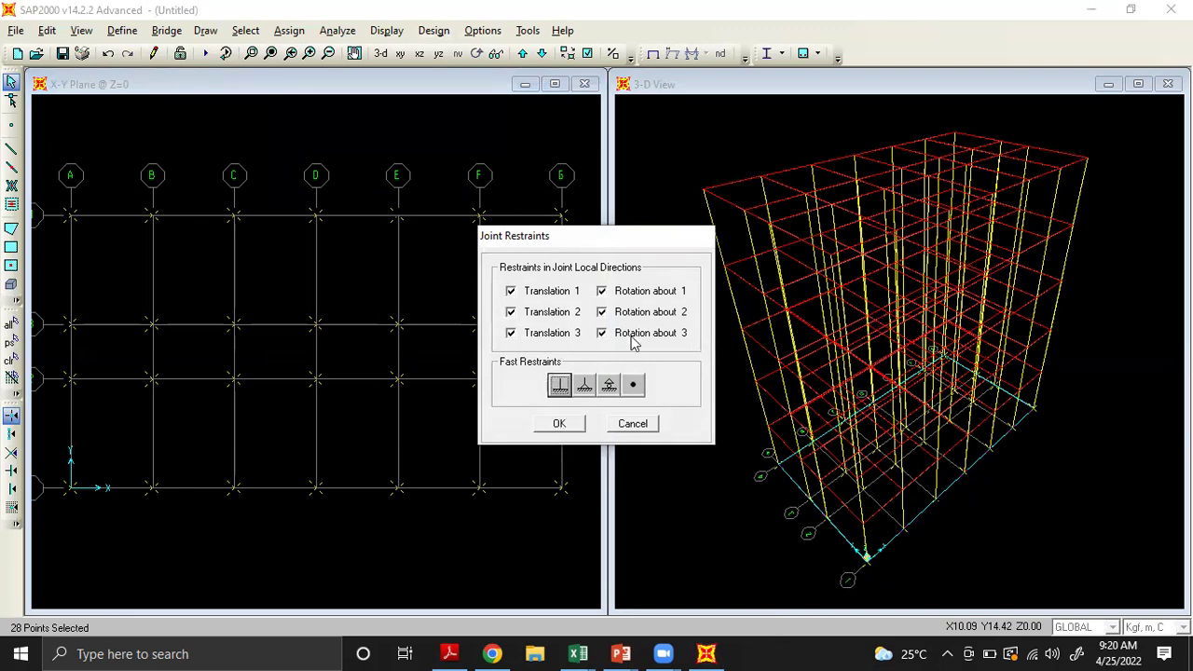
left_click(559, 425)
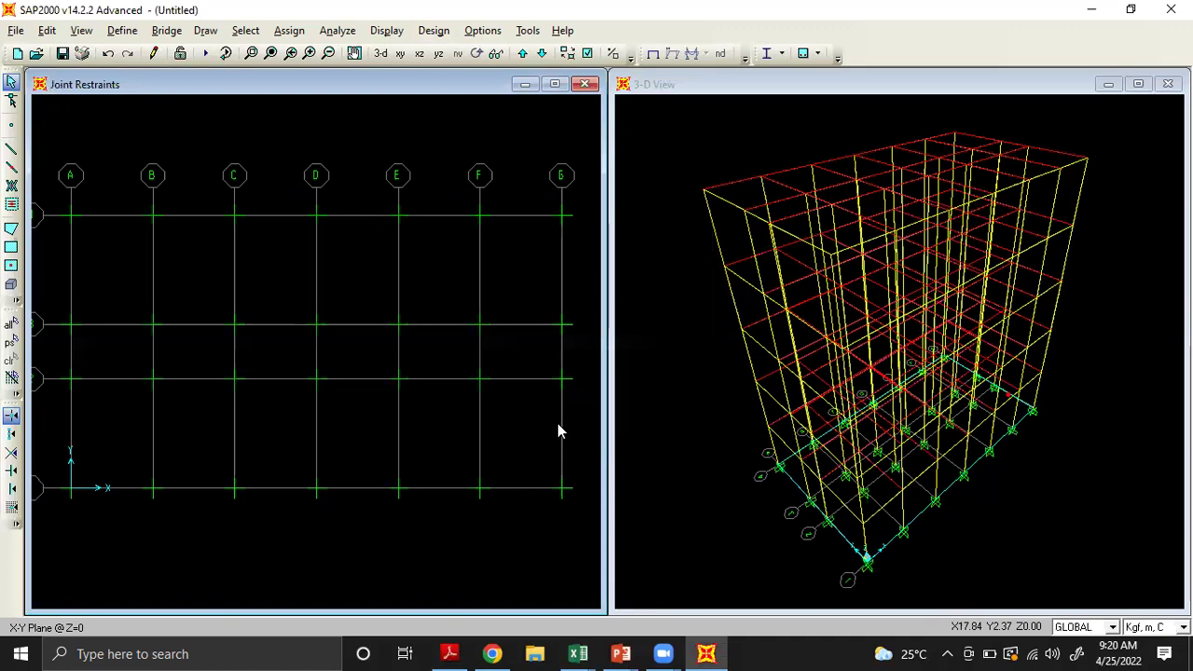
Show the whole model in 3-D in the plan window and review its display options, keeping Fill Objects on
left_click(380, 54)
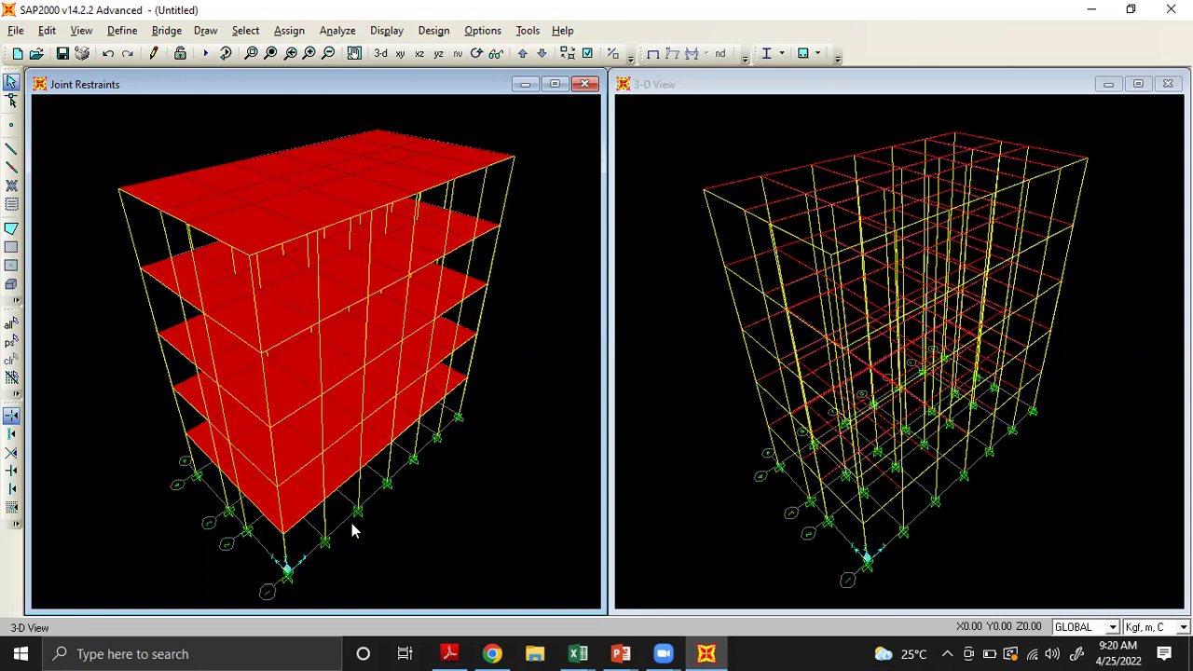
left_click(587, 60)
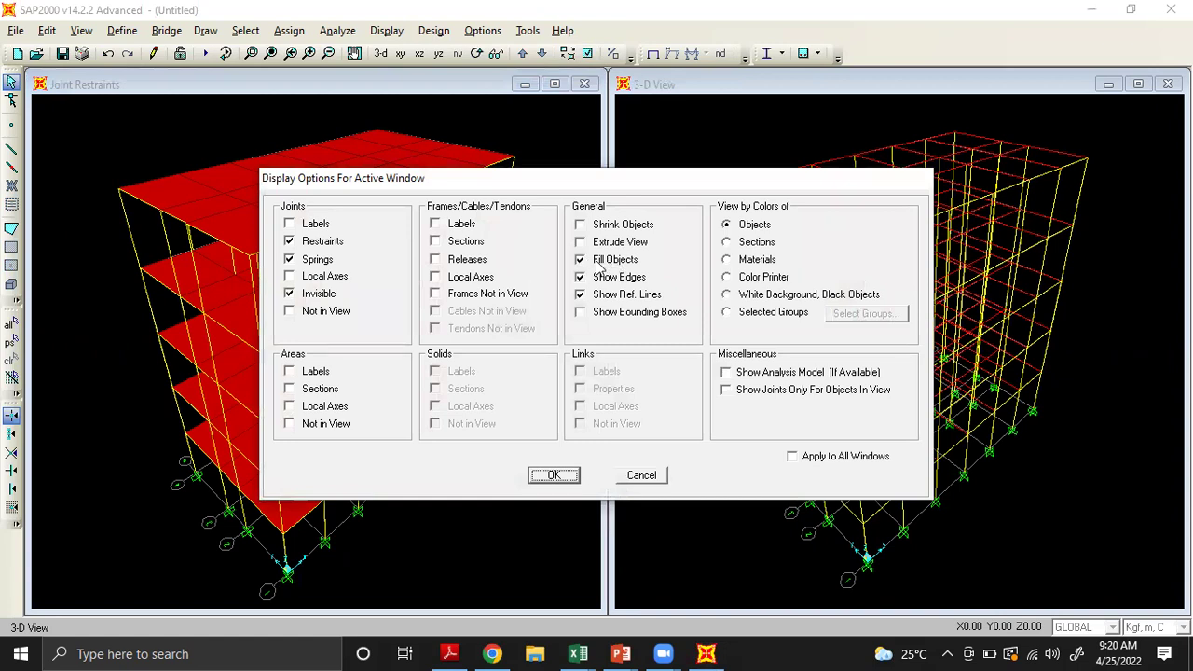
left_click(579, 261)
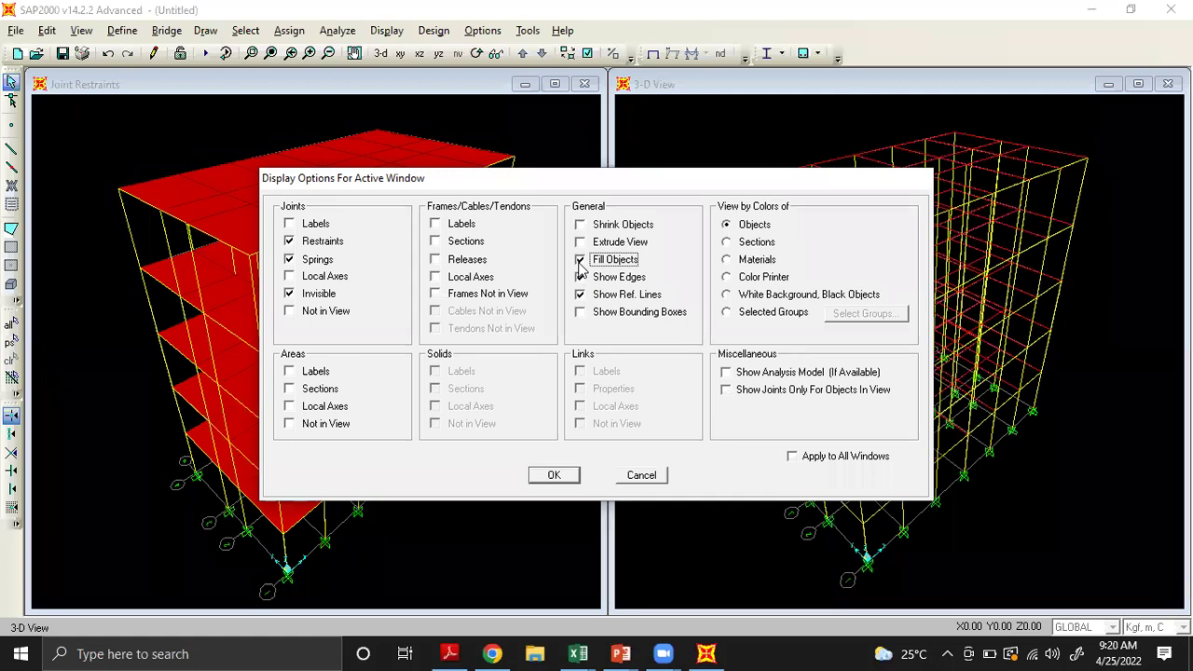
left_click(580, 261)
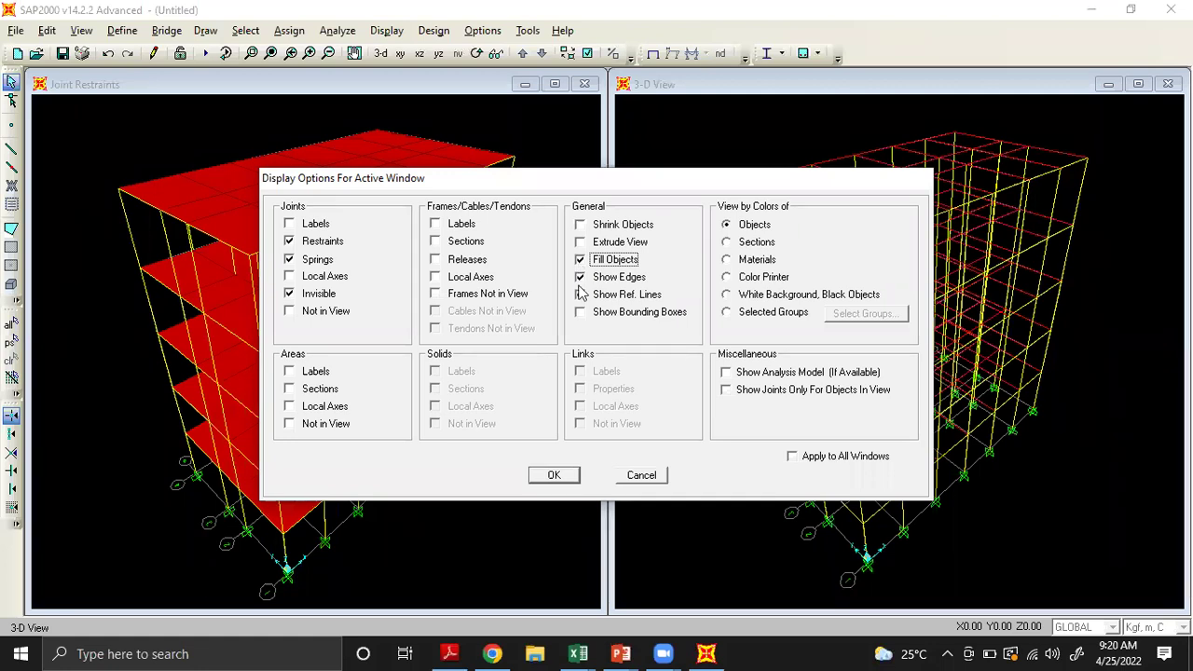
left_click(555, 475)
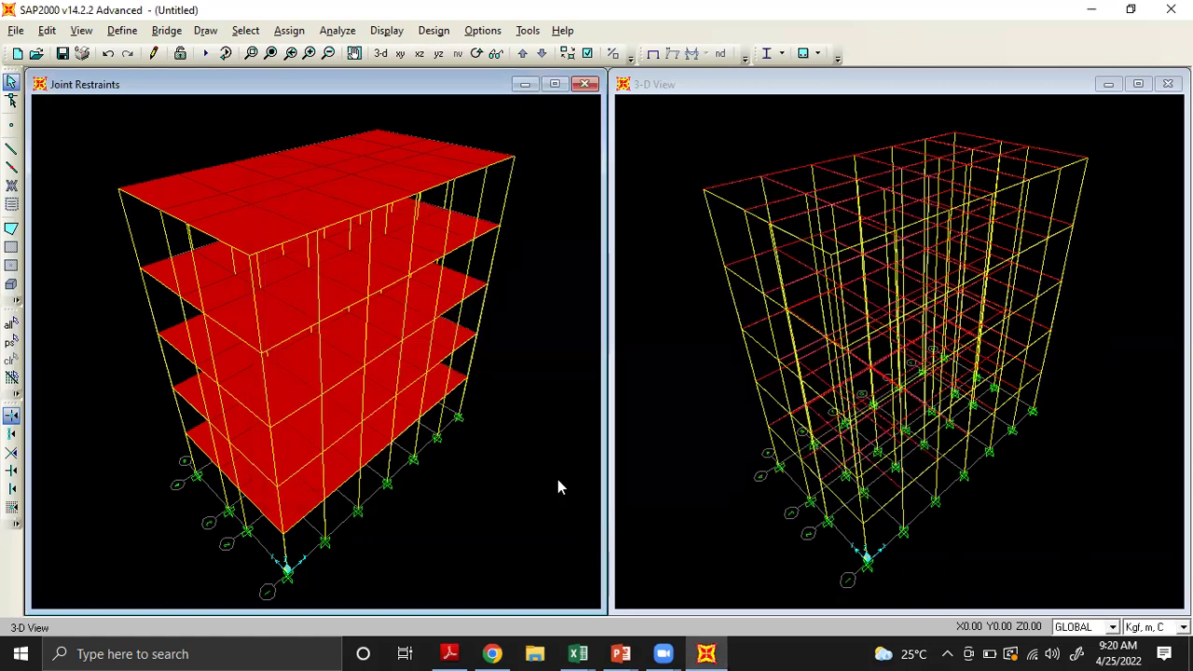